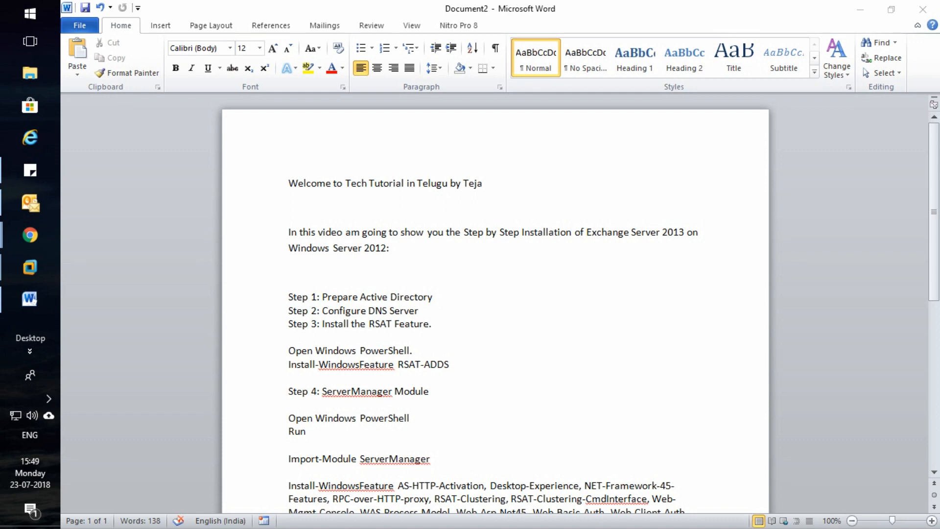
Switch to the DC virtual machine from the VMware taskbar previews
scroll(495, 303, "down", 8)
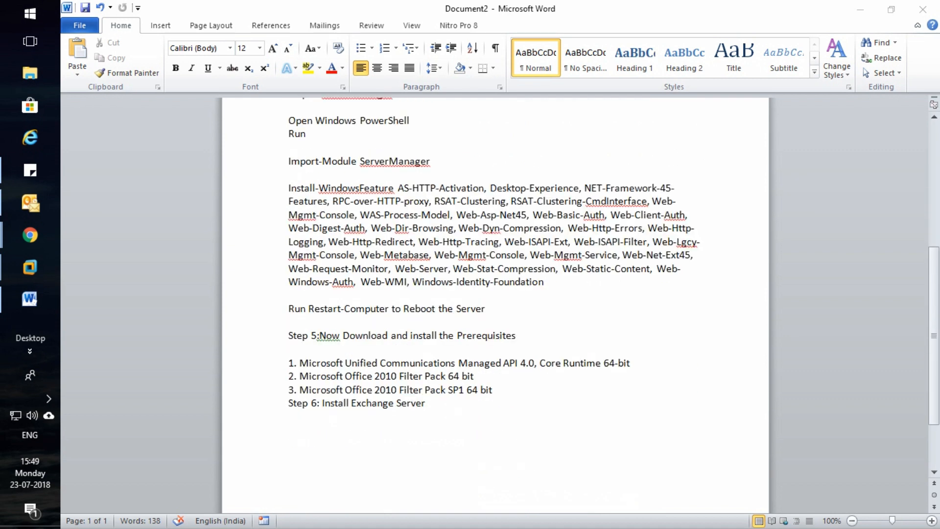
scroll(495, 303, "up", 7)
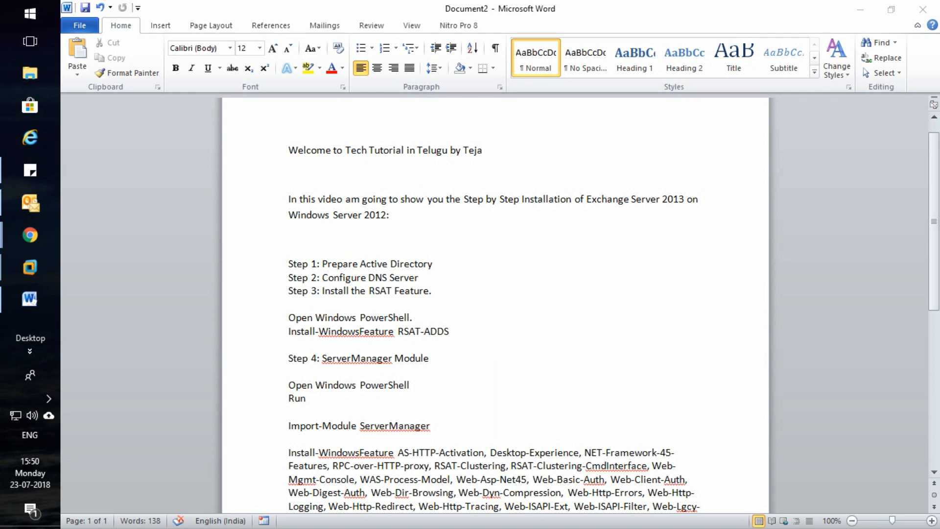
mouse_move(30, 267)
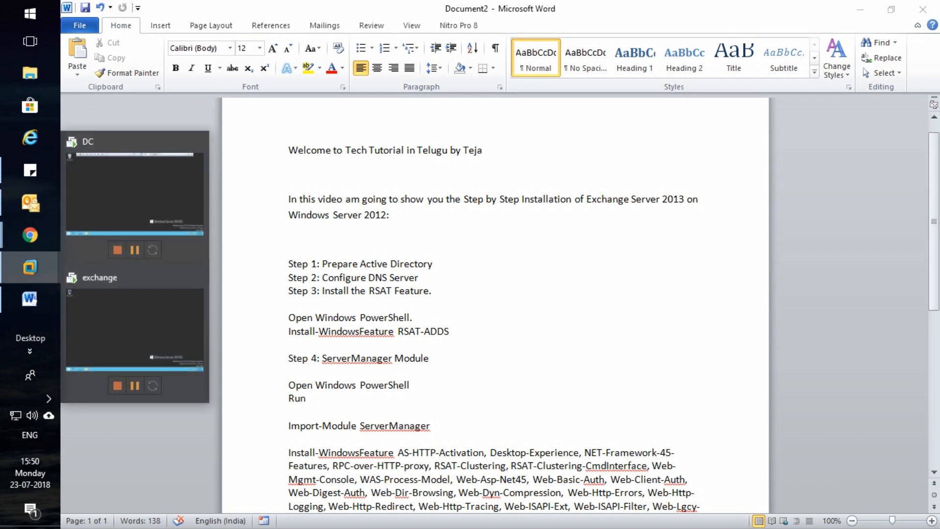
left_click(134, 196)
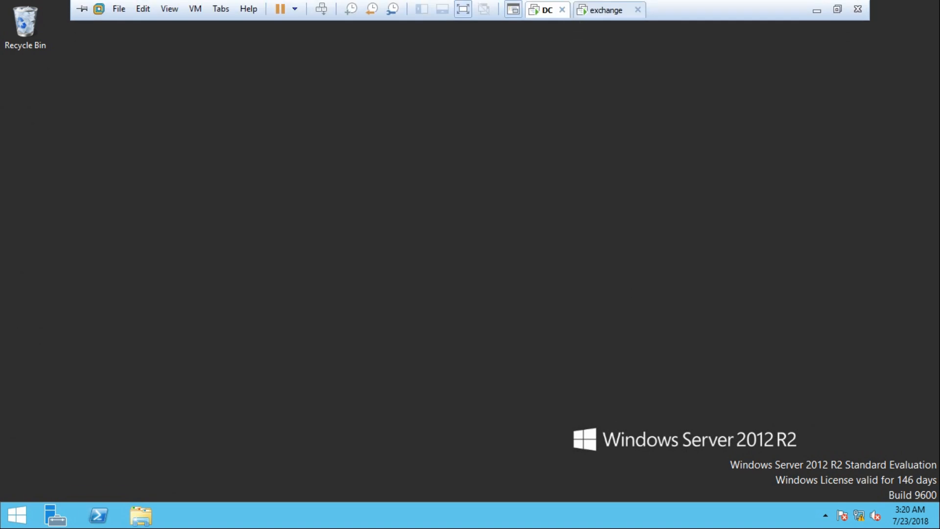
Review the DC's Server Manager Dashboard roles, then bring up the network tray icon's menu
right_click(858, 515)
left_click(852, 502)
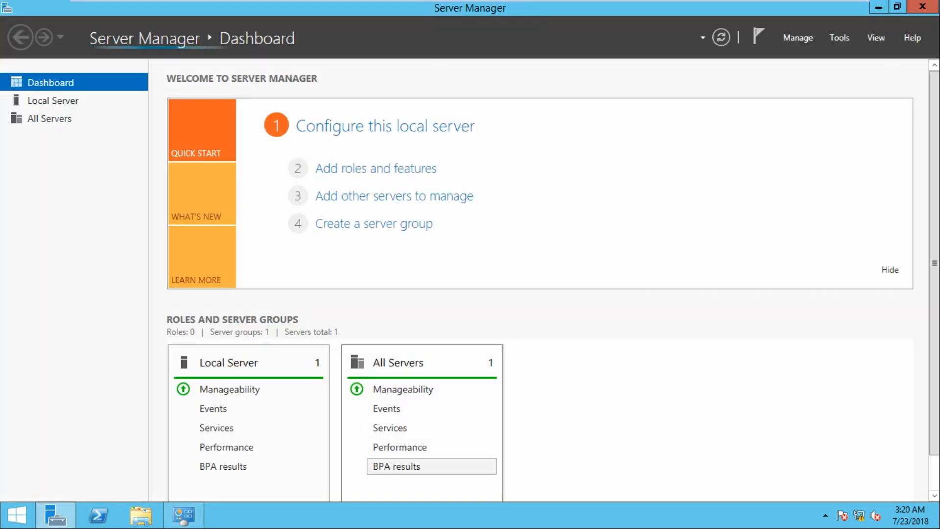
scroll(397, 466, "down", 1)
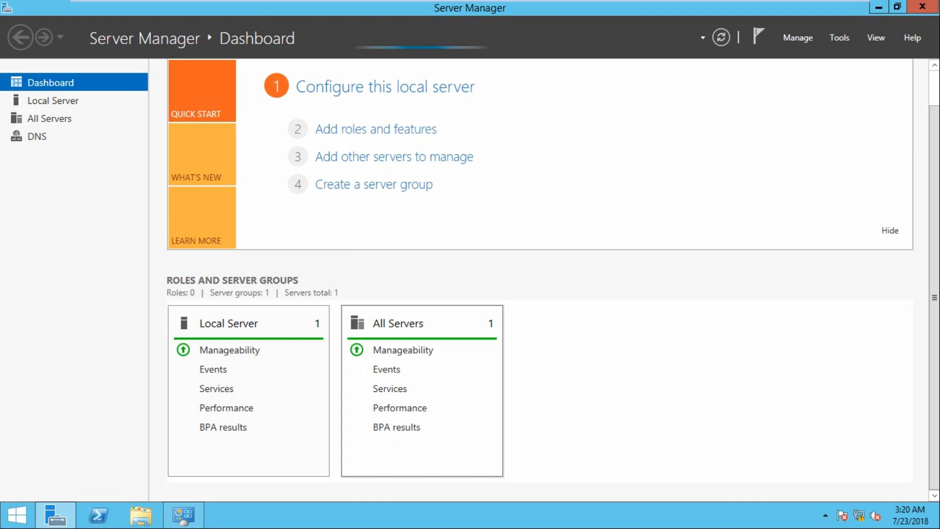
scroll(362, 365, "down", 2)
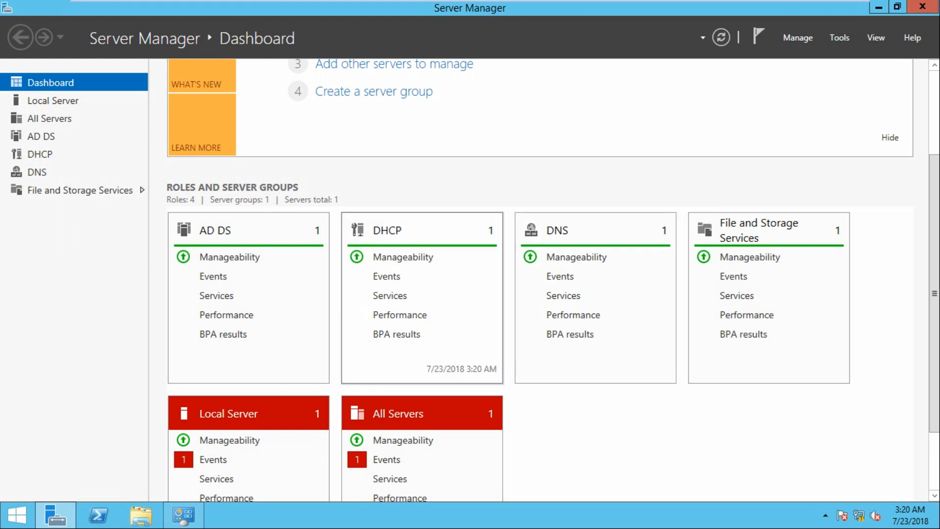
mouse_move(939, 1)
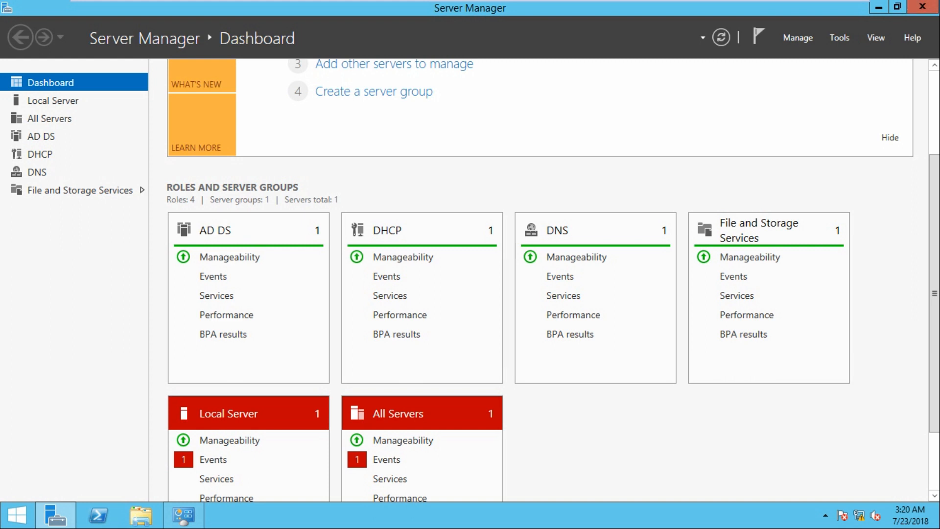
right_click(858, 515)
View the DC's Ethernet0 network details in Network and Sharing Center, then close the dialogs
left_click(832, 498)
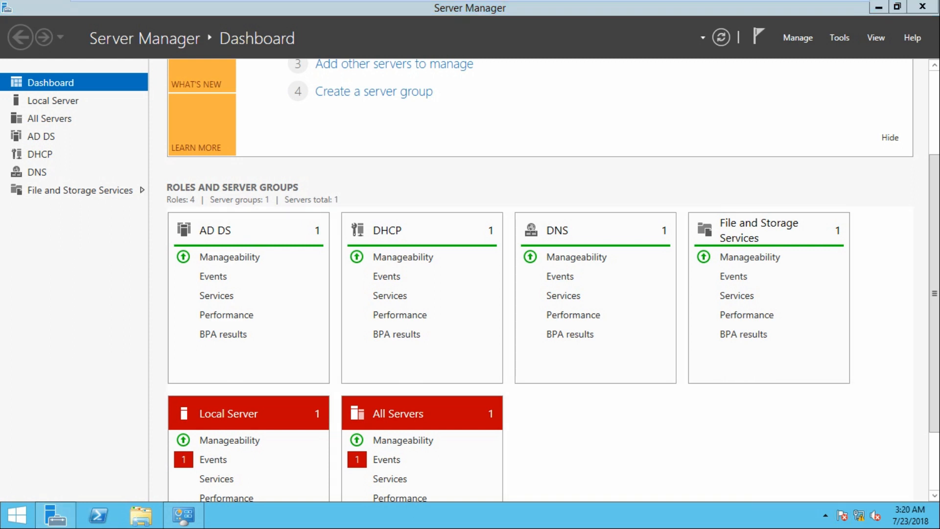
left_click(547, 168)
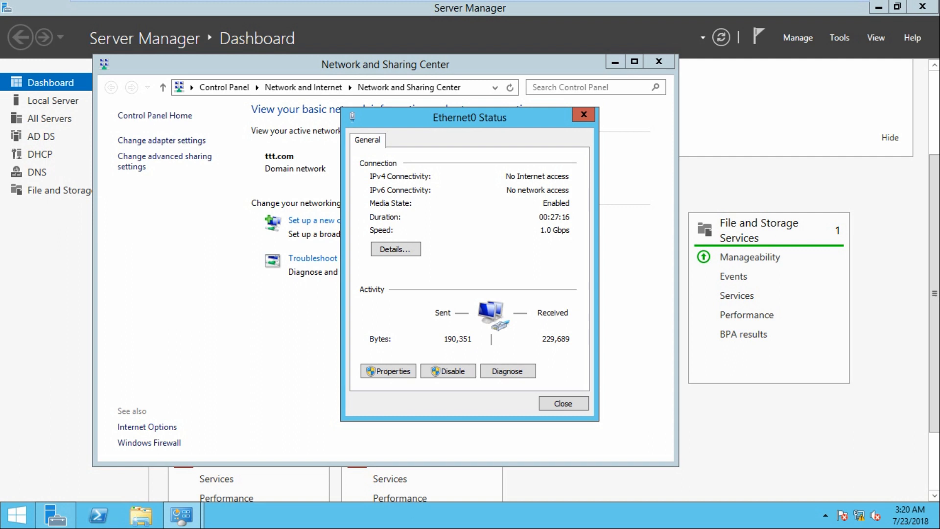
left_click(404, 306)
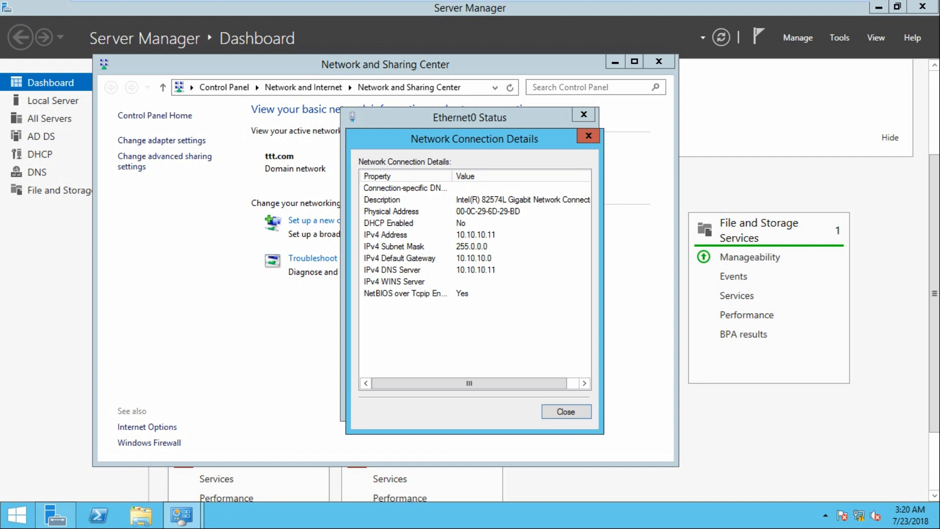
left_click(588, 136)
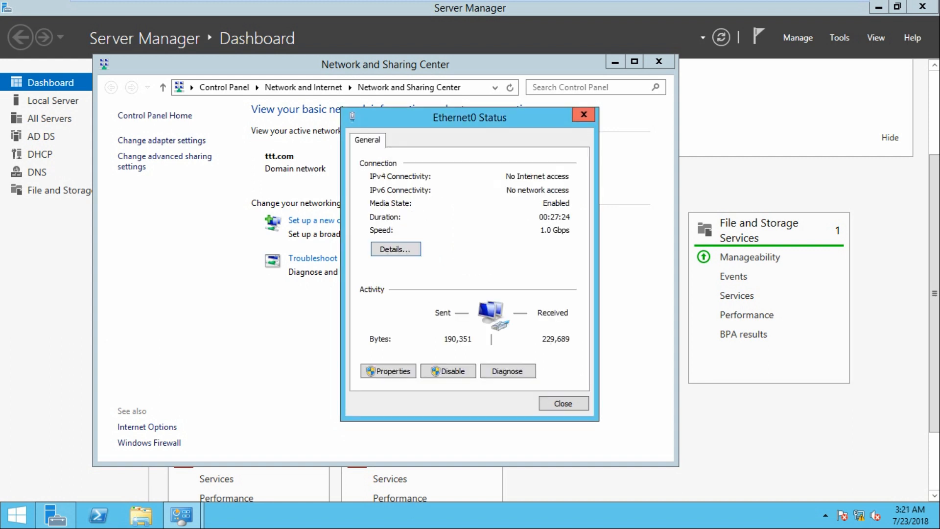
left_click(583, 114)
left_click(658, 61)
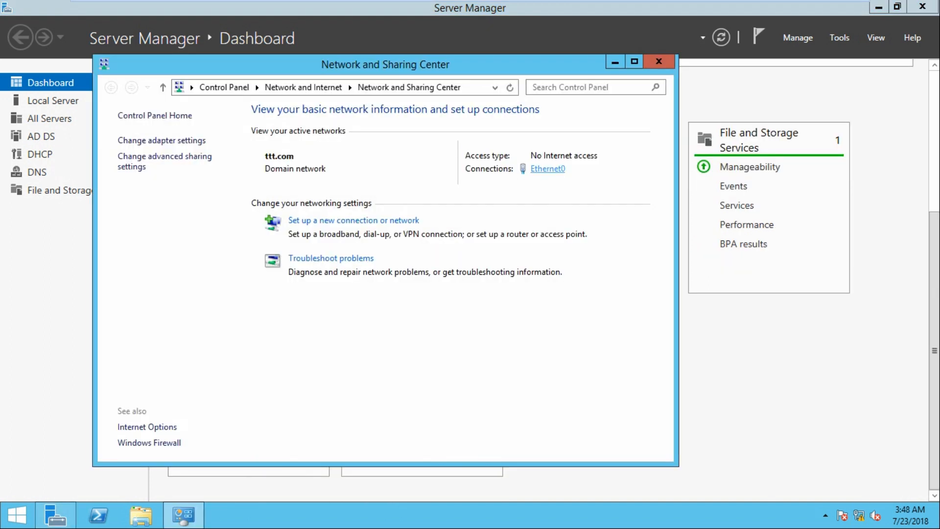
Recheck the DC's Ethernet0 details (IPv4 and DNS 10.10.10.11), then move to the exchange machine
left_click(547, 169)
left_click(394, 248)
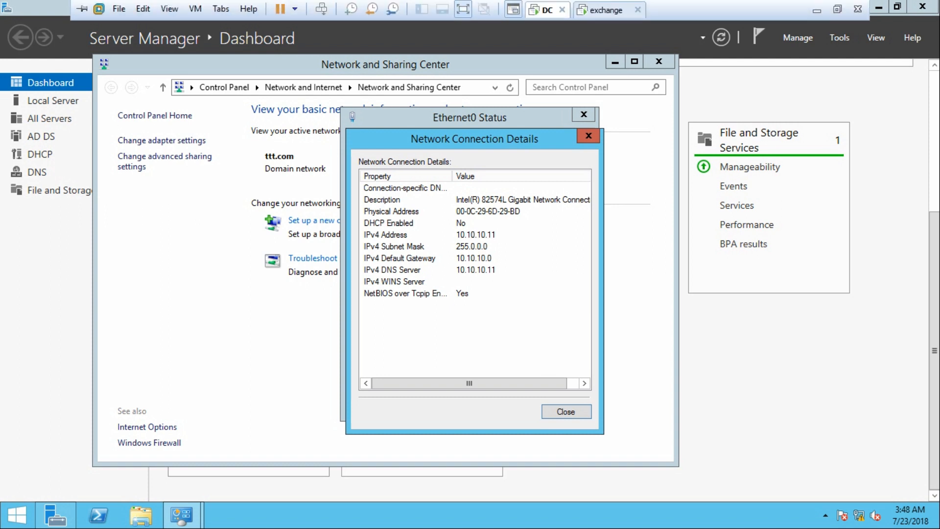
left_click(609, 10)
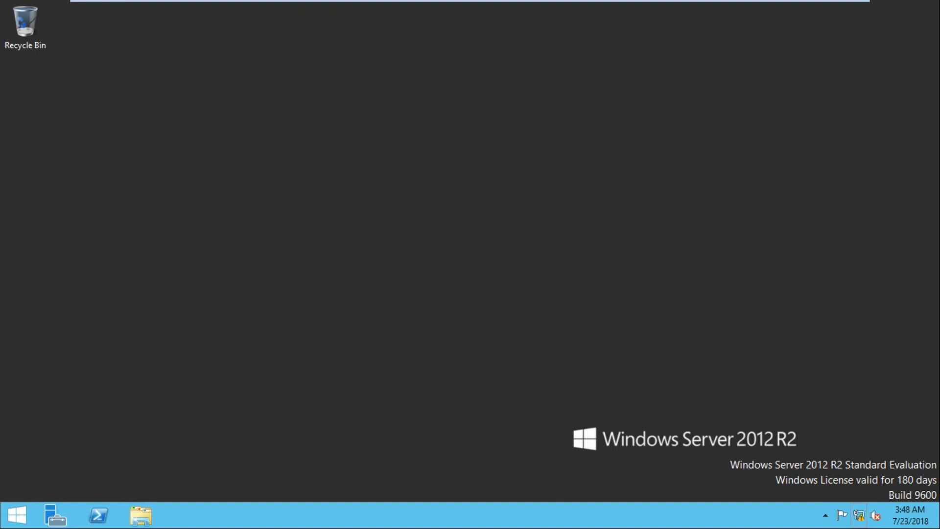
right_click(858, 515)
left_click(856, 506)
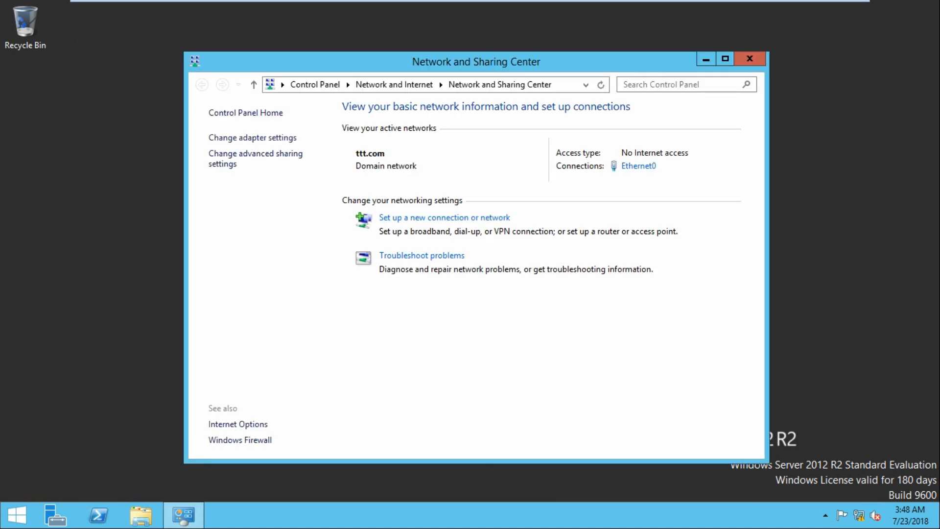
left_click(638, 165)
left_click(396, 247)
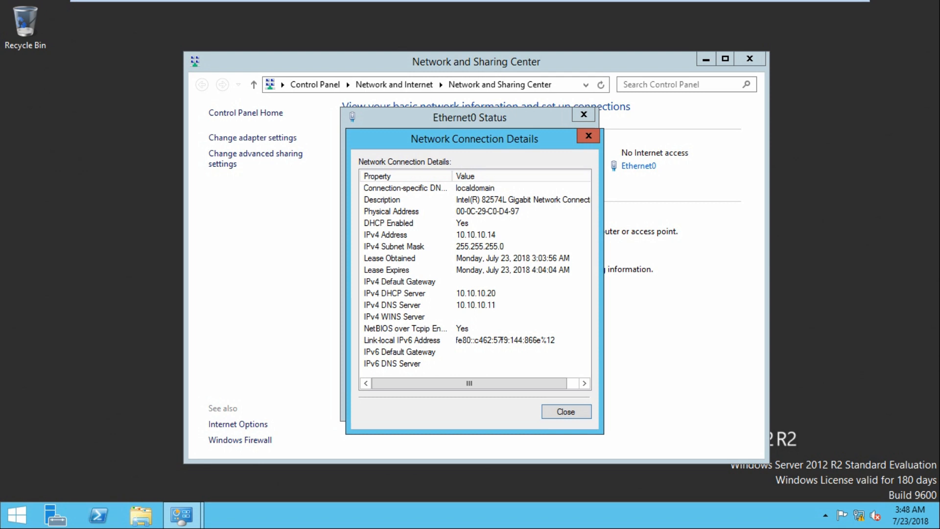
left_click(544, 10)
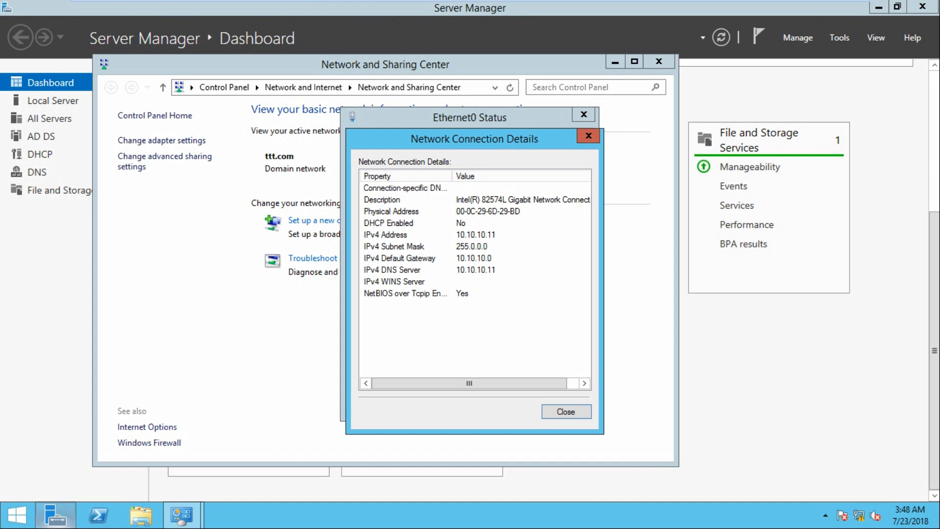
left_click(54, 515)
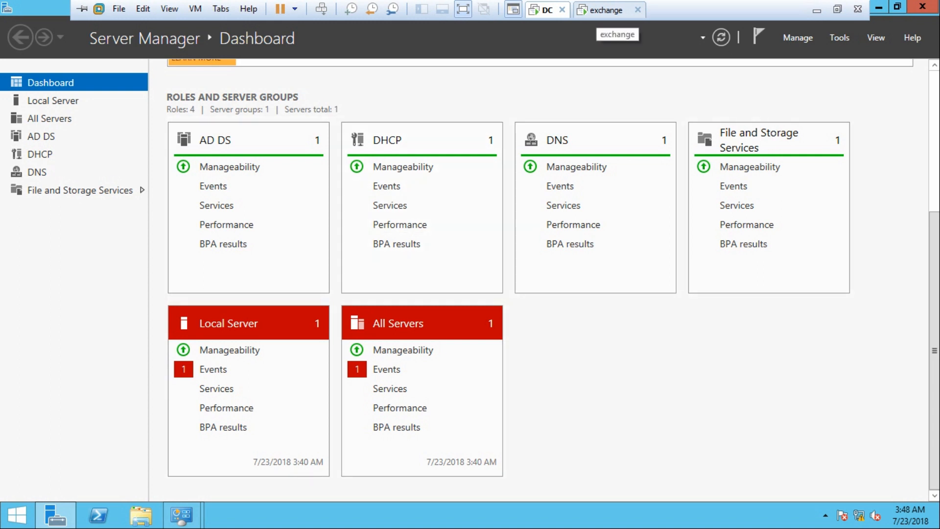
left_click(606, 9)
left_click(588, 135)
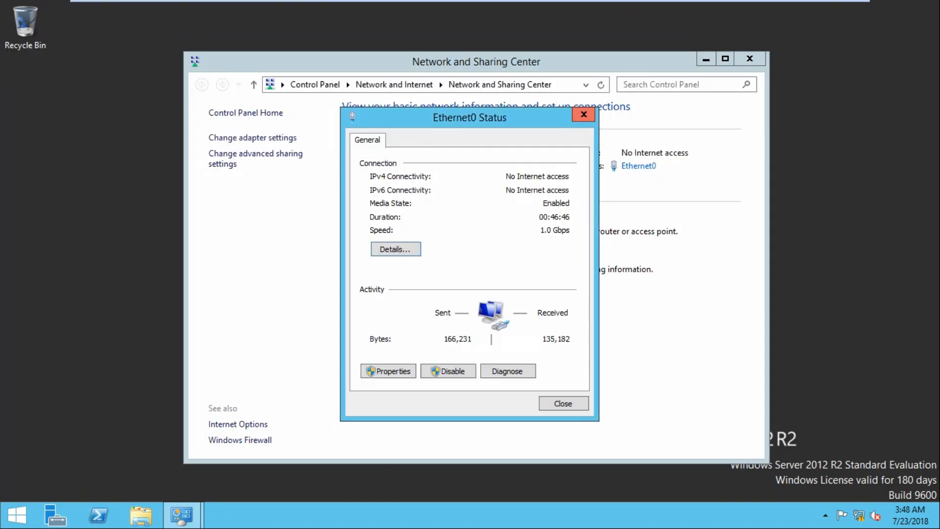
left_click(584, 114)
left_click(749, 58)
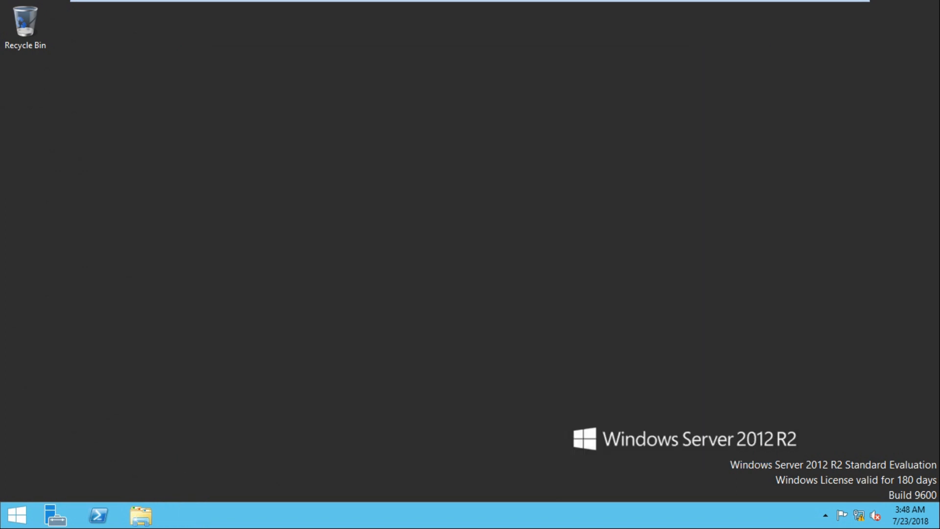
Ping the DC at 10.10.10.11 from the exchange machine's Run box
key("super+r")
type("ping")
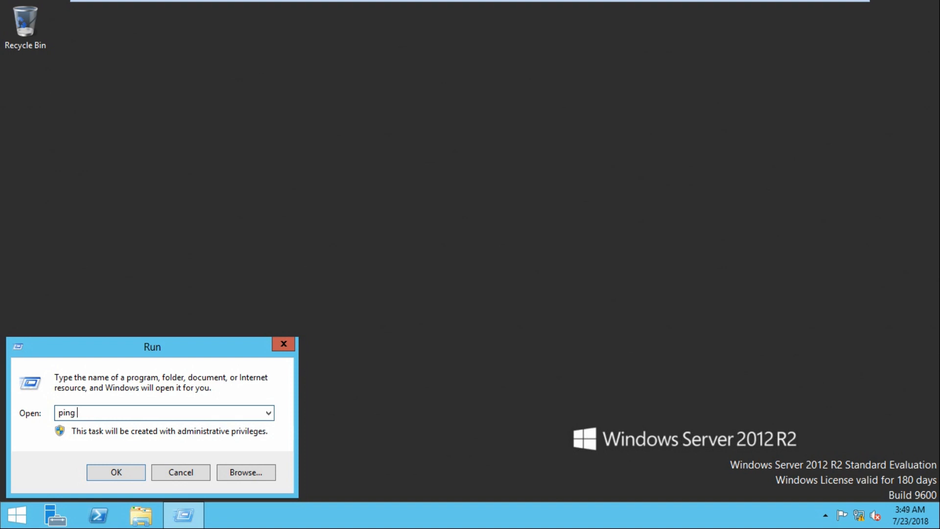
type(" 10.10.10.11 -")
key("Return")
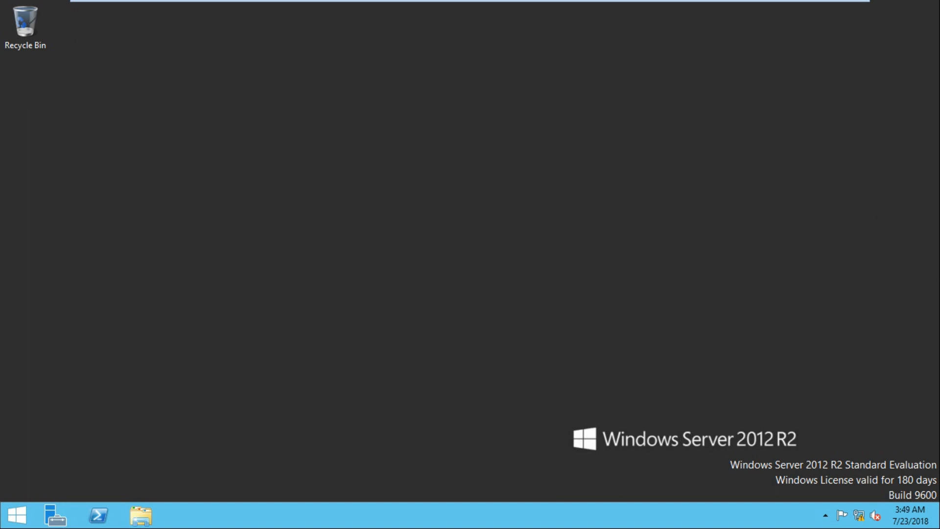
Flip to the DC machine and back to exchange, then minimise VMware to the Word notes
mouse_move(392, 2)
left_click(546, 10)
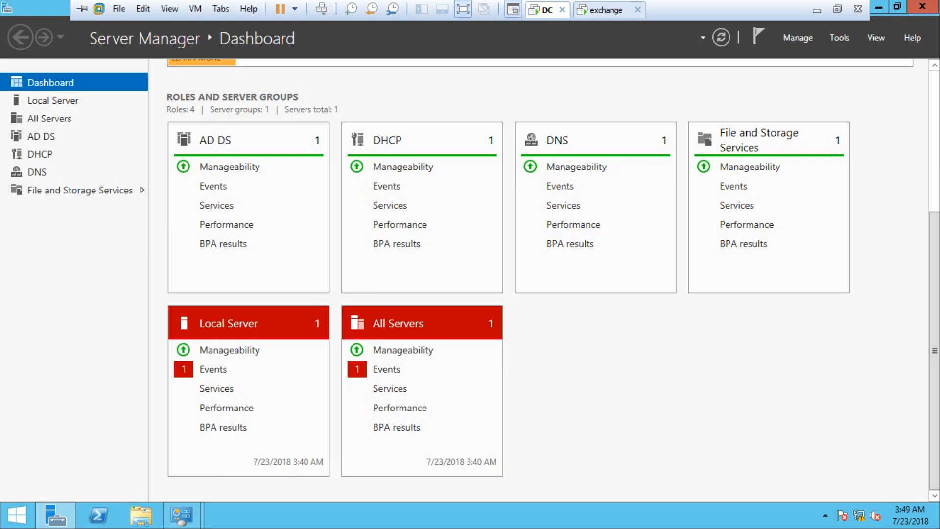
mouse_move(392, 1)
left_click(607, 10)
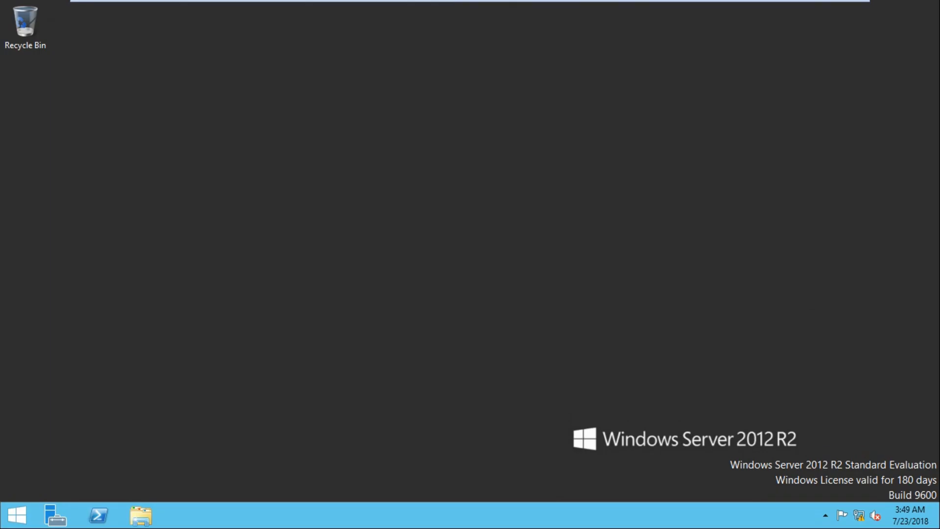
left_click(816, 10)
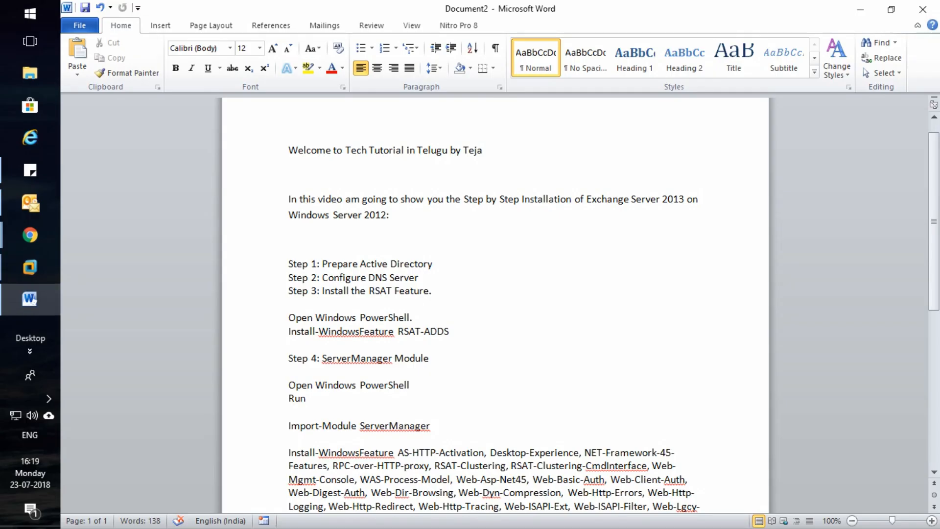
Copy the Install-WindowsFeature RSAT-ADDS line from the Word notes and return to the exchange machine
scroll(495, 303, "down", 1)
left_click_drag(322, 231, 317, 253)
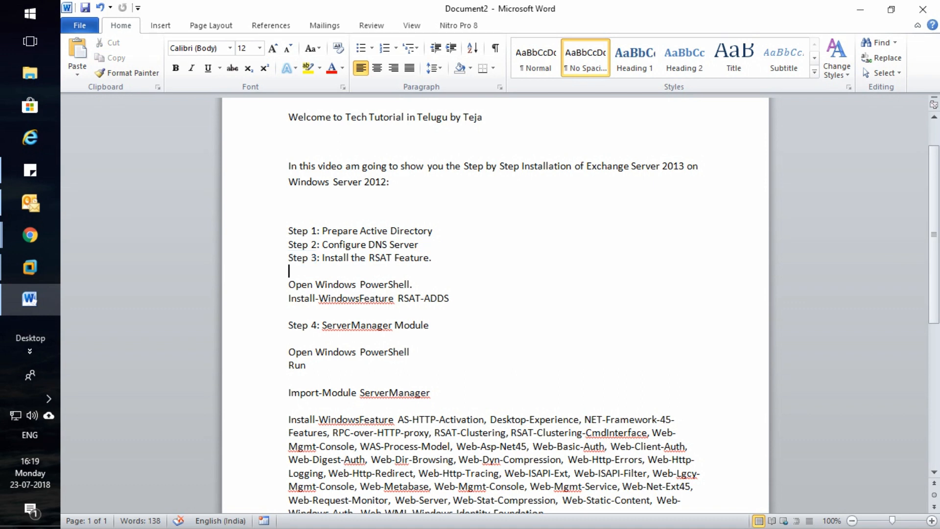
left_click_drag(289, 298, 443, 297)
right_click(442, 297)
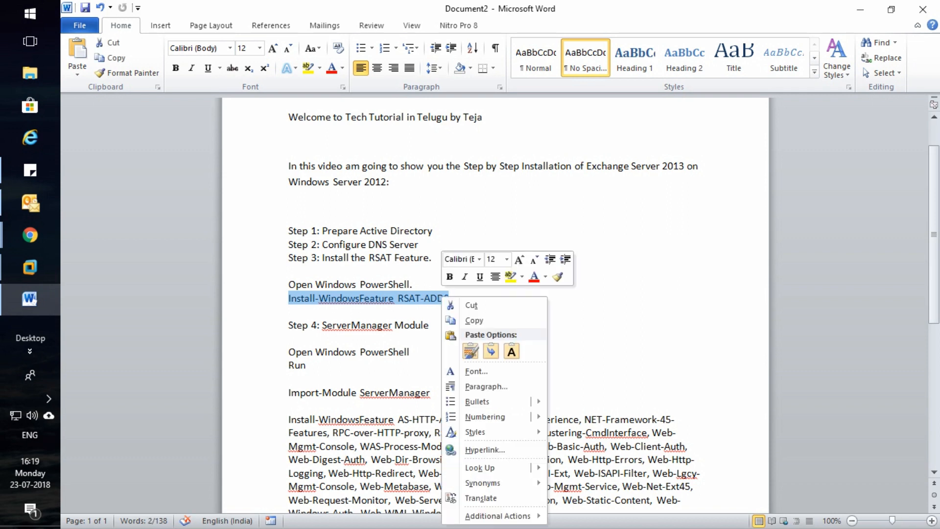
left_click(474, 320)
left_click(30, 267)
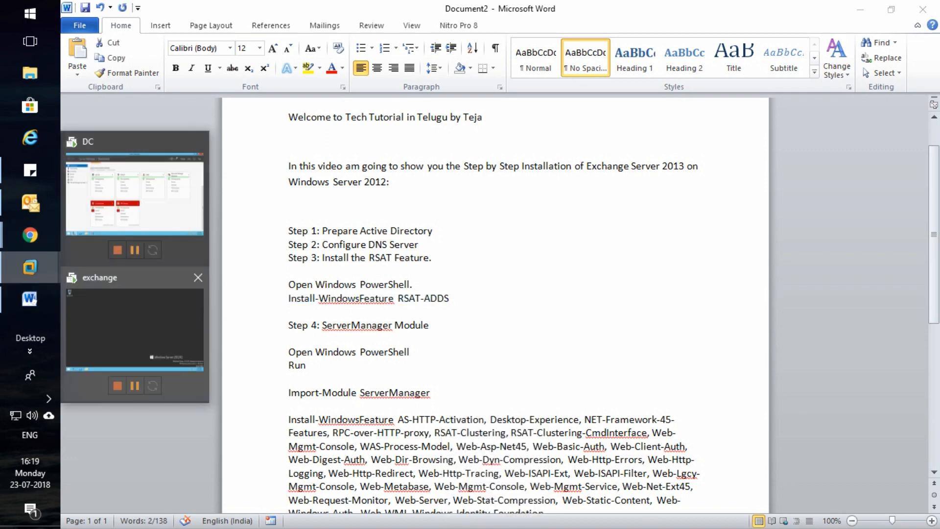
left_click(134, 336)
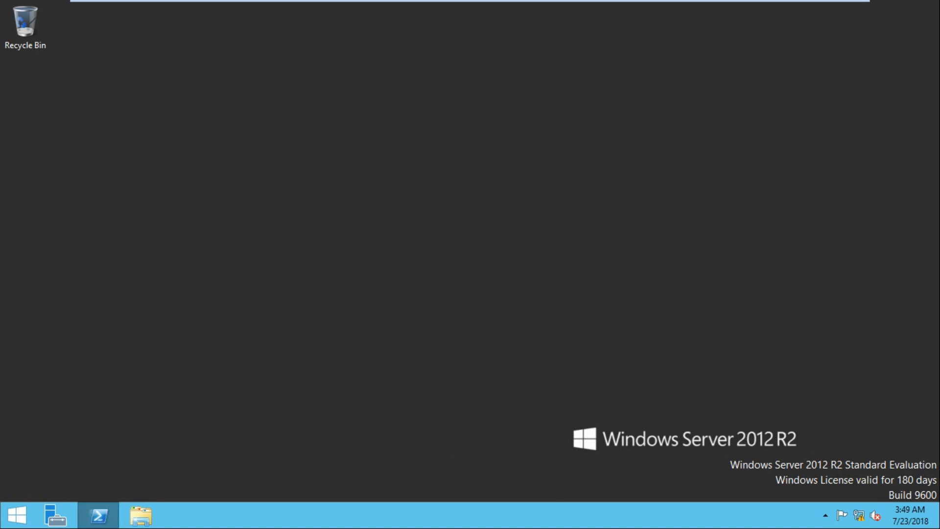
Paste and run Install-WindowsFeature RSAT-ADDS in the exchange machine's PowerShell, then minimise VMware
left_click(99, 515)
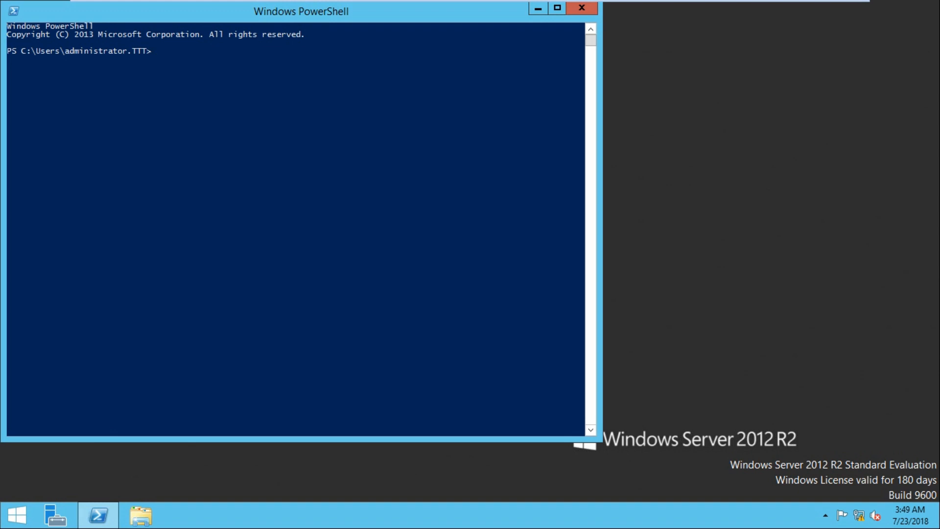
key("ctrl+v")
key("BackSpace")
key("ctrl+v")
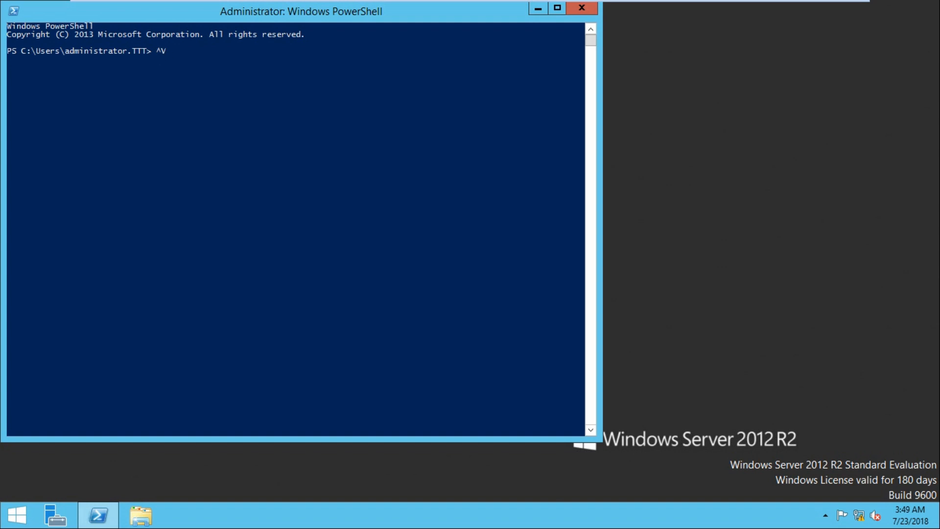
key("BackSpace")
key("BackSpace")
key("ctrl+v")
key("BackSpace")
right_click(296, 229)
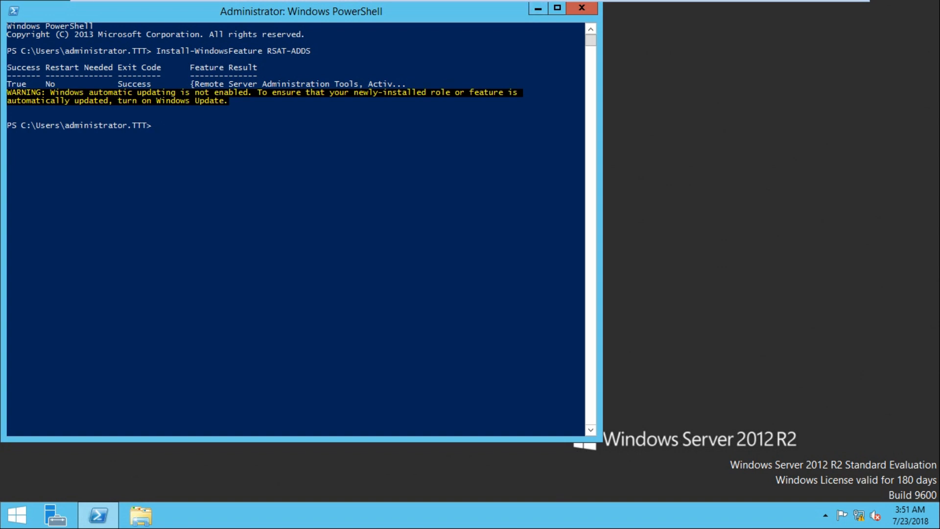
mouse_move(548, 1)
left_click(817, 9)
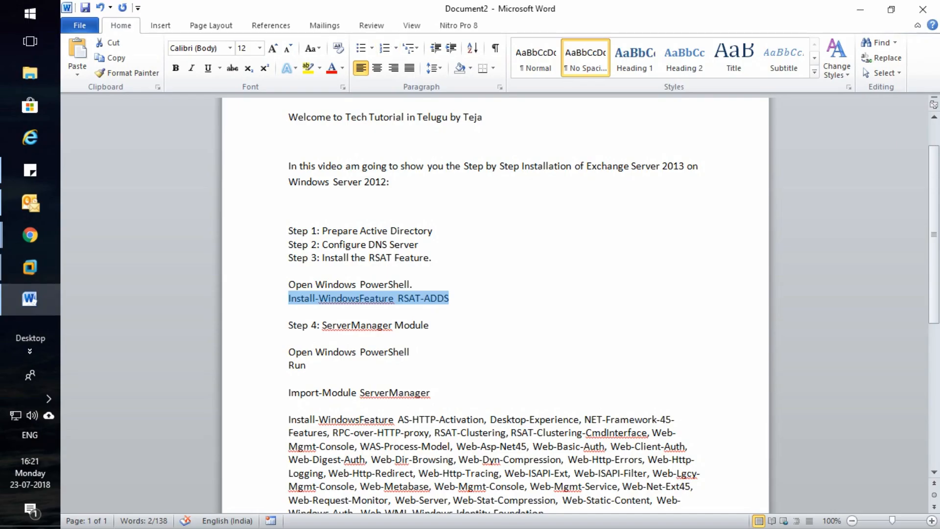
Select the Import-Module ServerManager line in the notes and return to the exchange machine's PowerShell
scroll(421, 274, "down", 1)
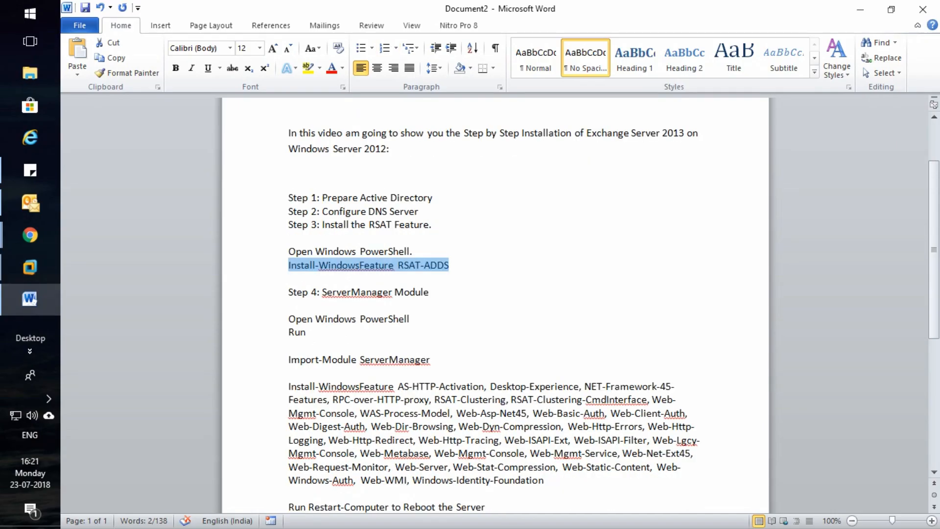
scroll(495, 304, "down", 1)
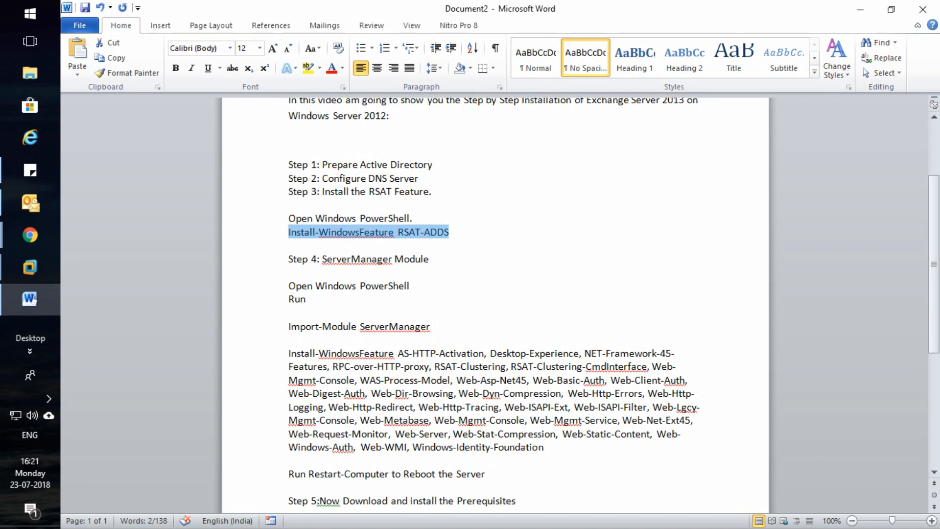
scroll(494, 304, "down", 1)
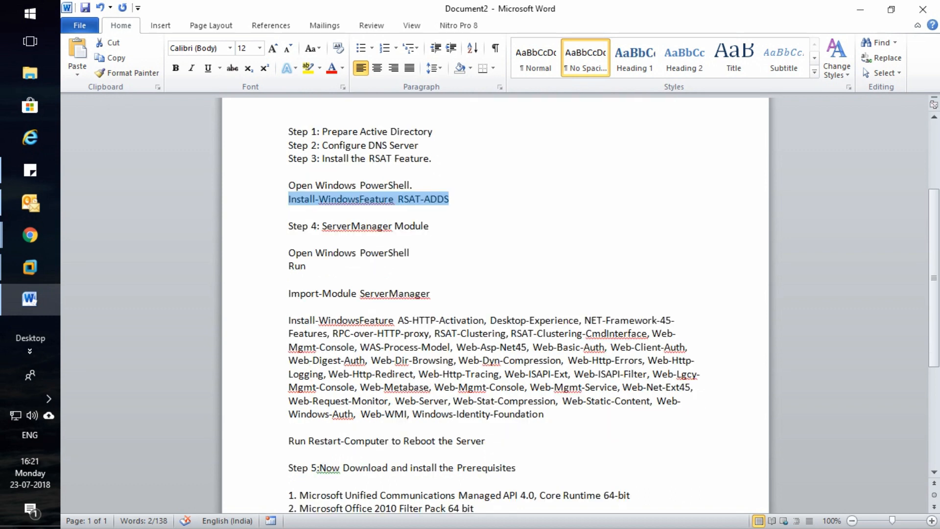
scroll(495, 303, "down", 1)
left_click_drag(288, 260, 429, 260)
key("ctrl+c")
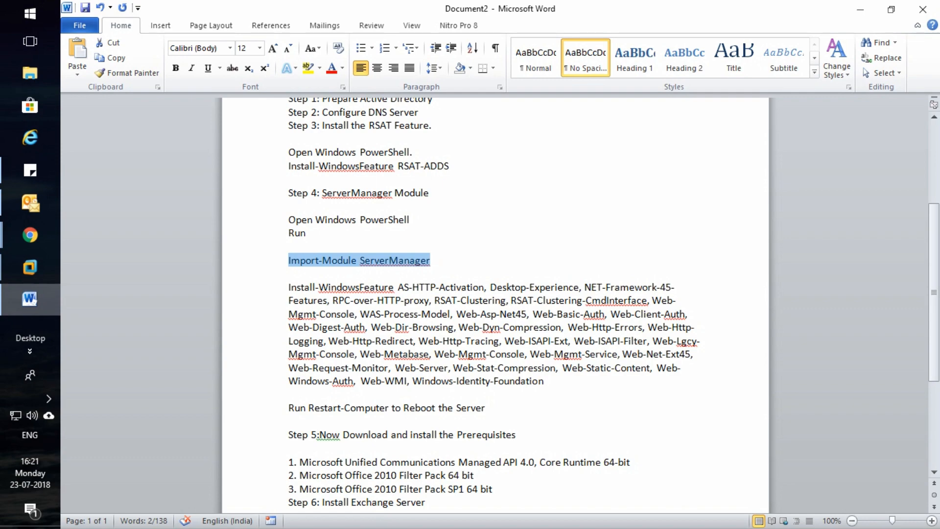
left_click(30, 267)
left_click(136, 325)
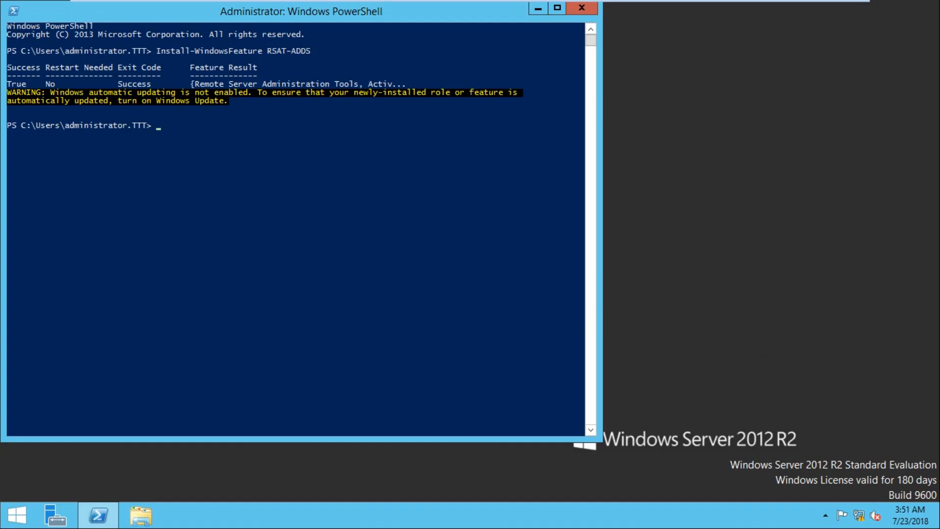
Paste and run Import-Module ServerManager in PowerShell, then minimise VMware
key("ctrl+v")
key("Return")
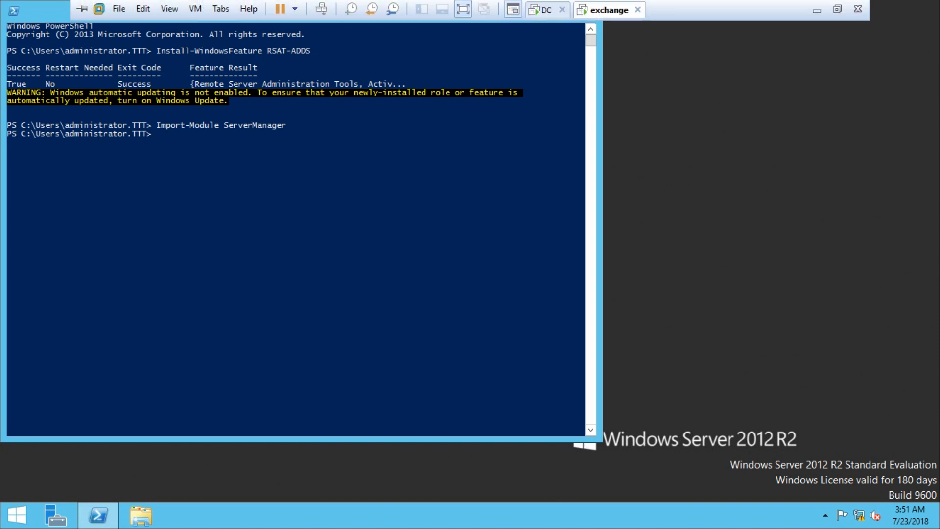
left_click(816, 8)
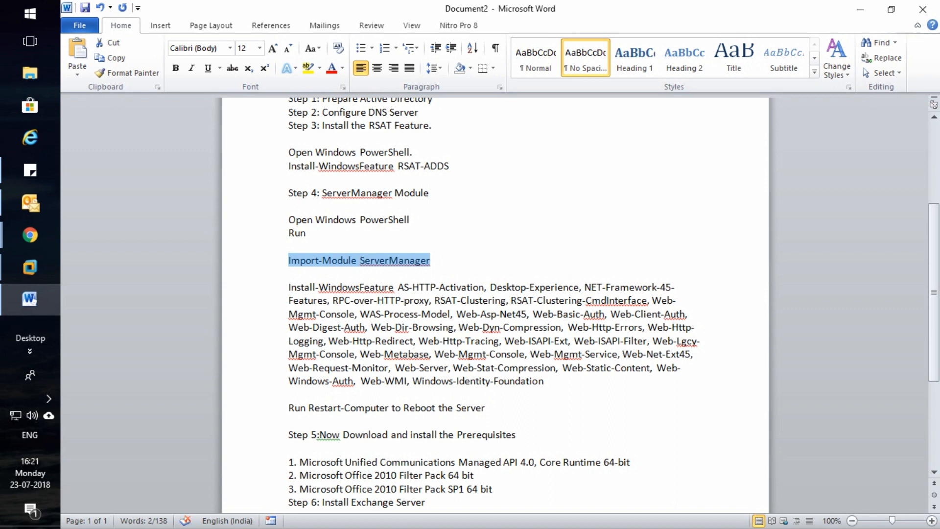
Select the full Install-WindowsFeature prerequisites paragraph in Word and return to the exchange machine
left_click_drag(288, 288, 543, 381)
key("ctrl+c")
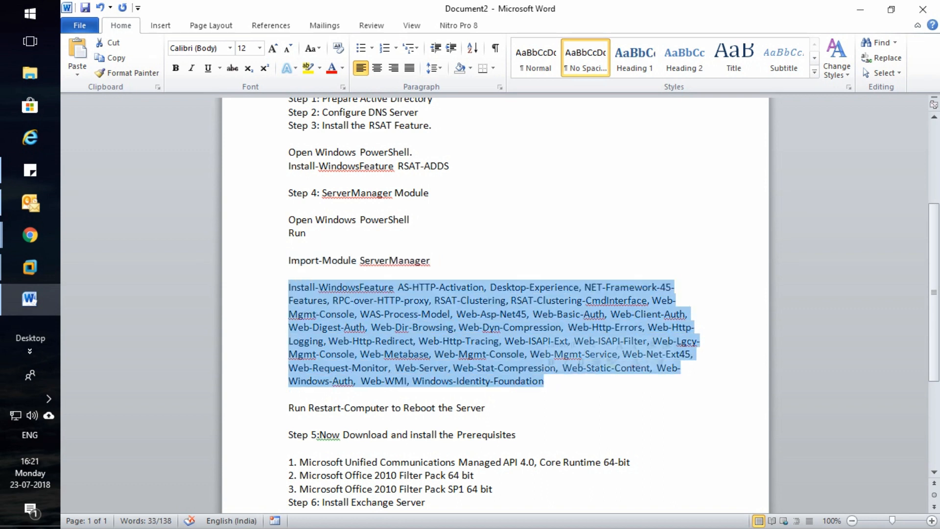
left_click(30, 267)
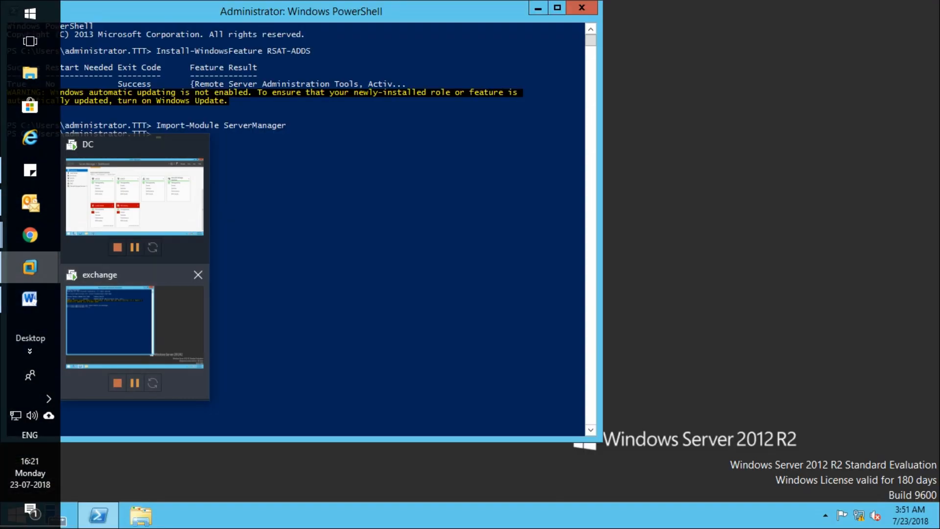
left_click(134, 323)
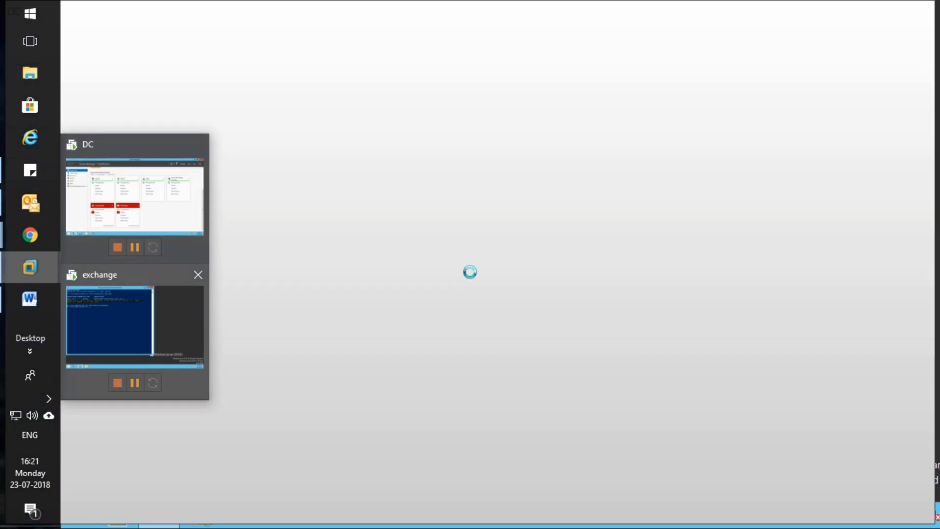
Paste and run the long Install-WindowsFeature command ending with Windows-Identity-Foundation
key("ctrl+v")
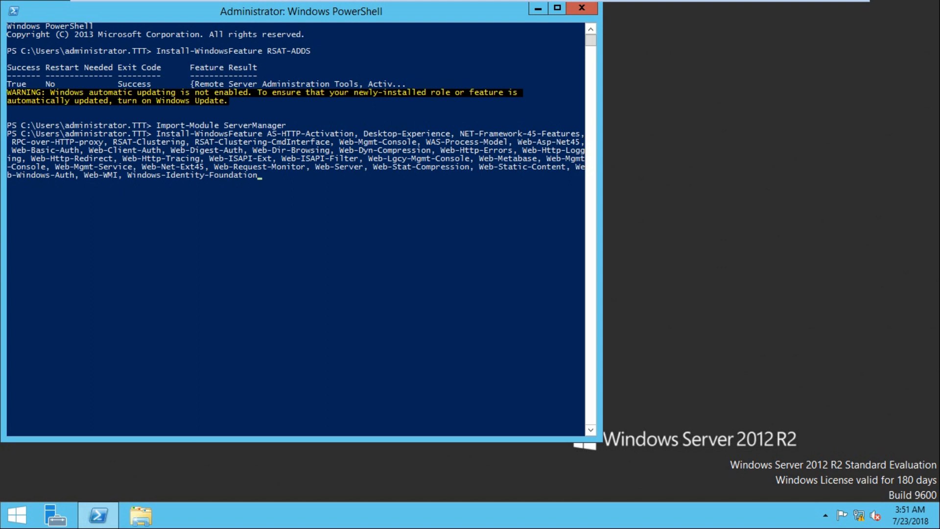
key("Return")
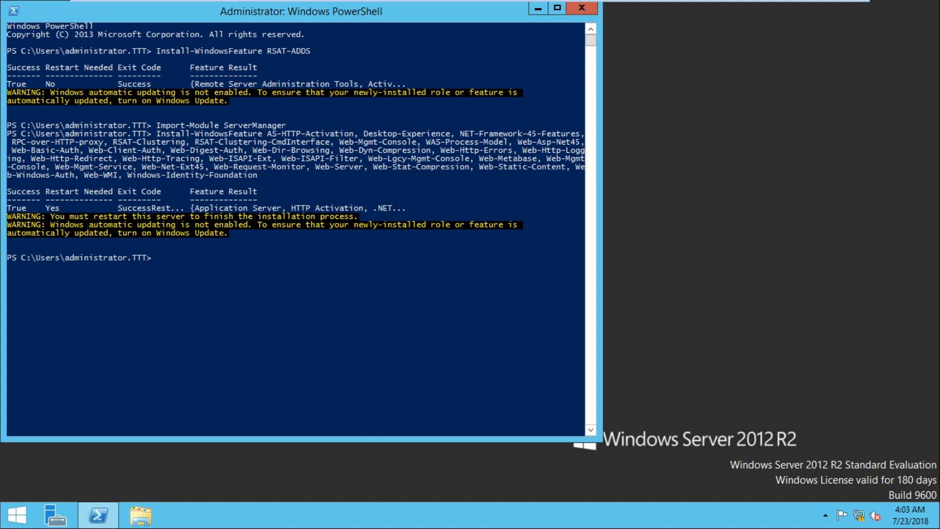
Reboot the exchange server with Restart-Computer at the PowerShell prompt
type("restart")
key("Return")
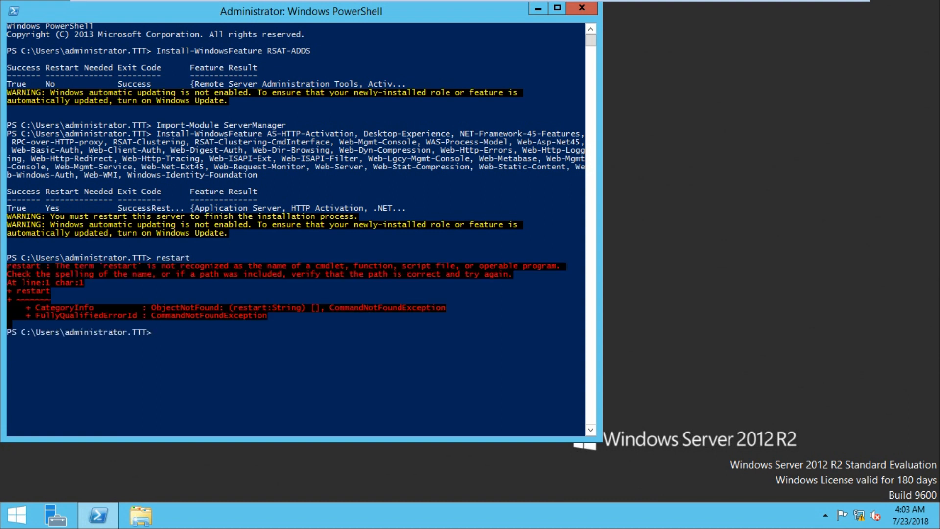
type("te==r")
key("BackSpace")
key("BackSpace")
key("BackSpace")
type("restart-computer")
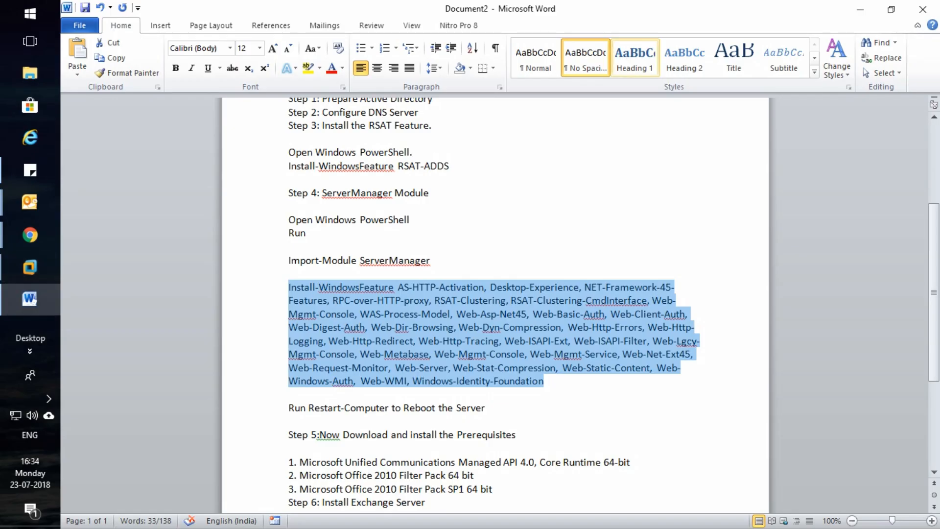
scroll(495, 304, "up", 4)
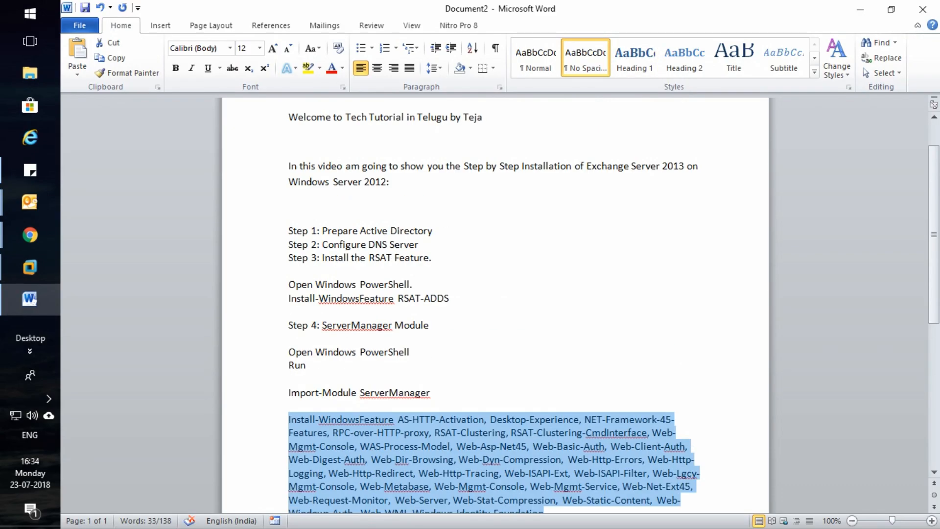
left_click_drag(317, 231, 289, 244)
left_click(419, 245)
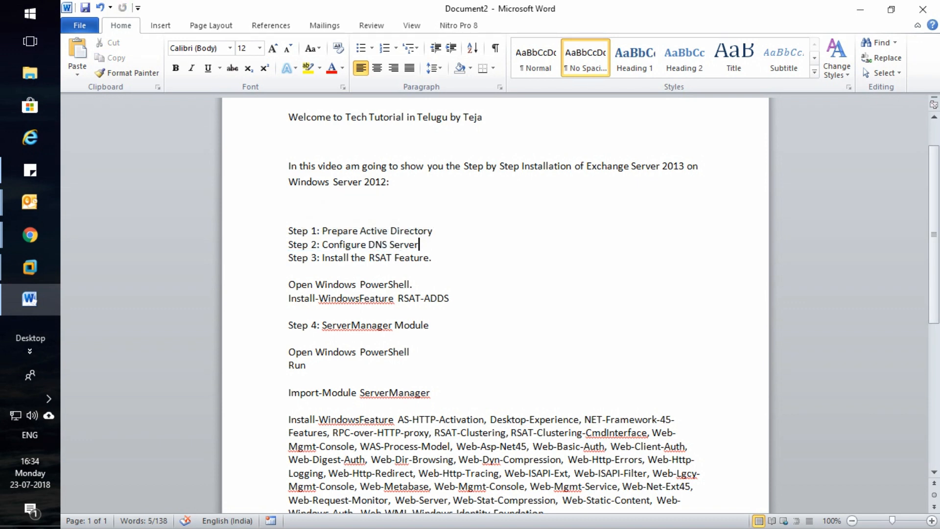
left_click_drag(419, 245, 288, 231)
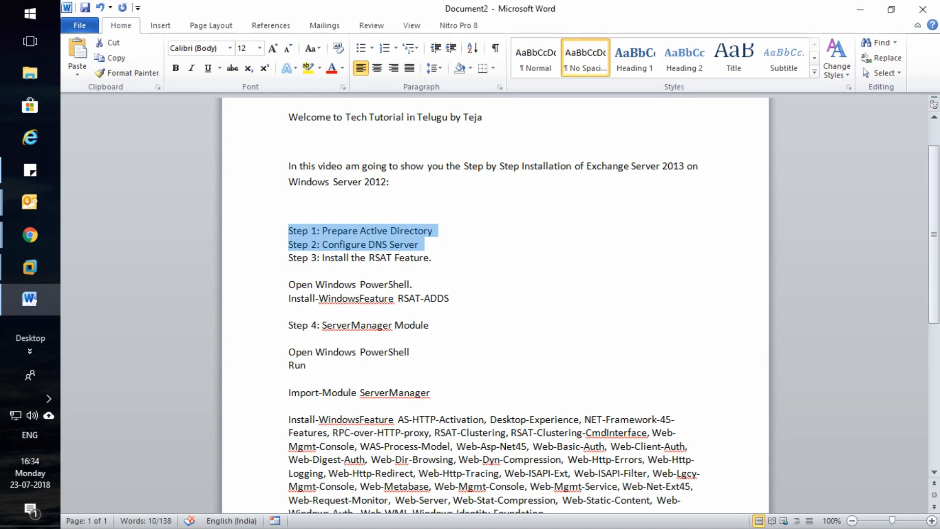
left_click(432, 257)
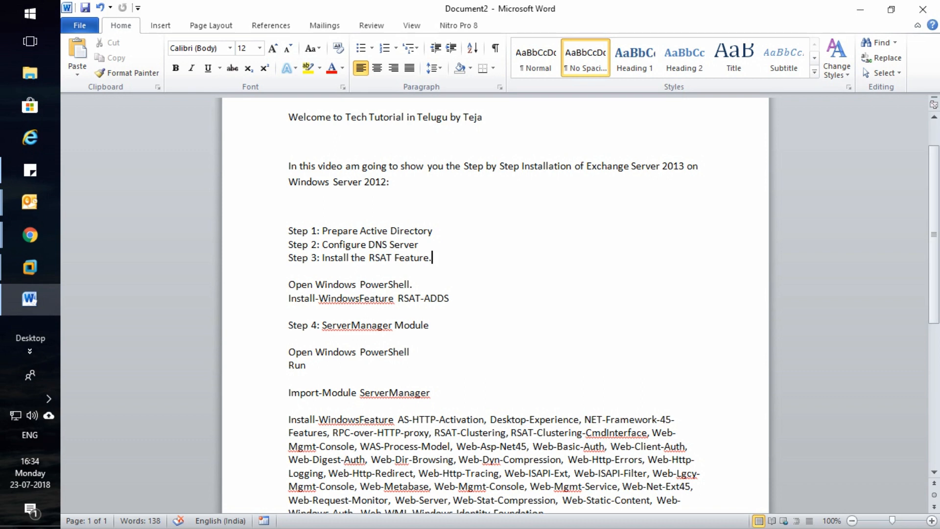
scroll(494, 304, "down", 2)
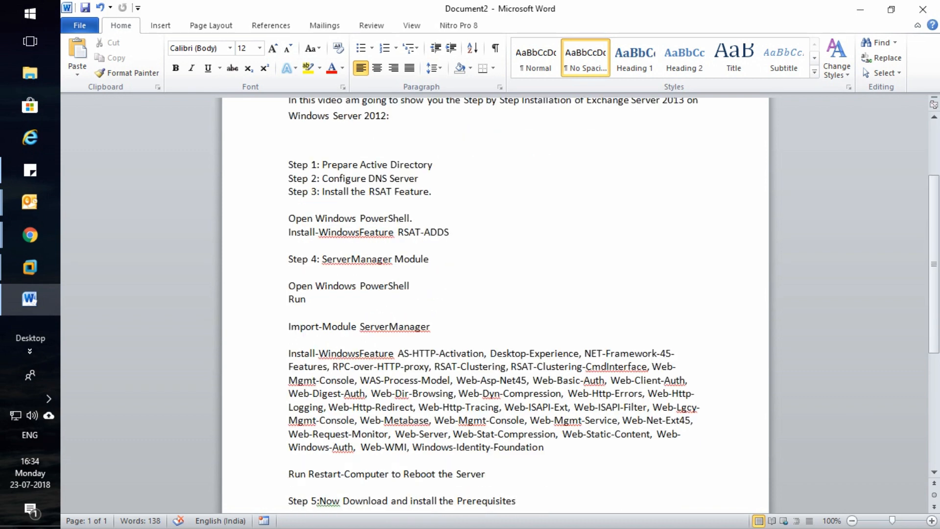
scroll(494, 303, "down", 2)
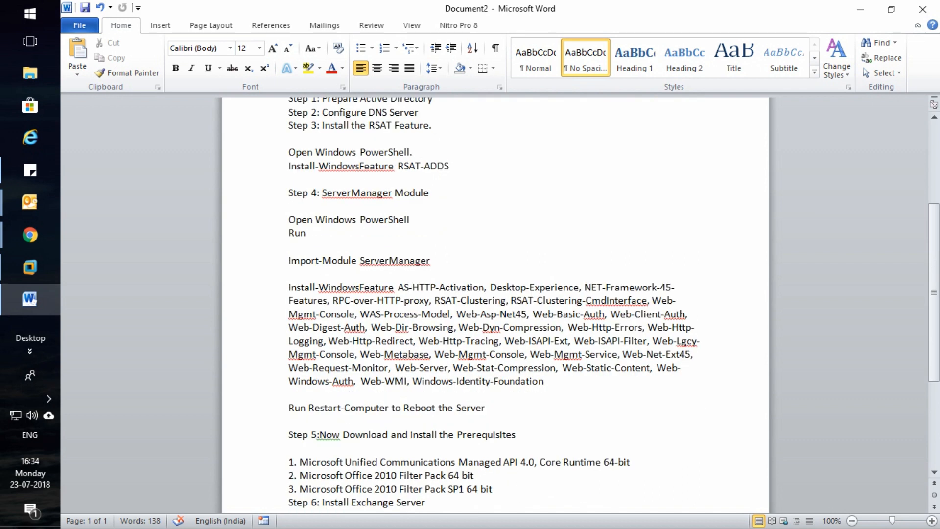
scroll(494, 303, "down", 3)
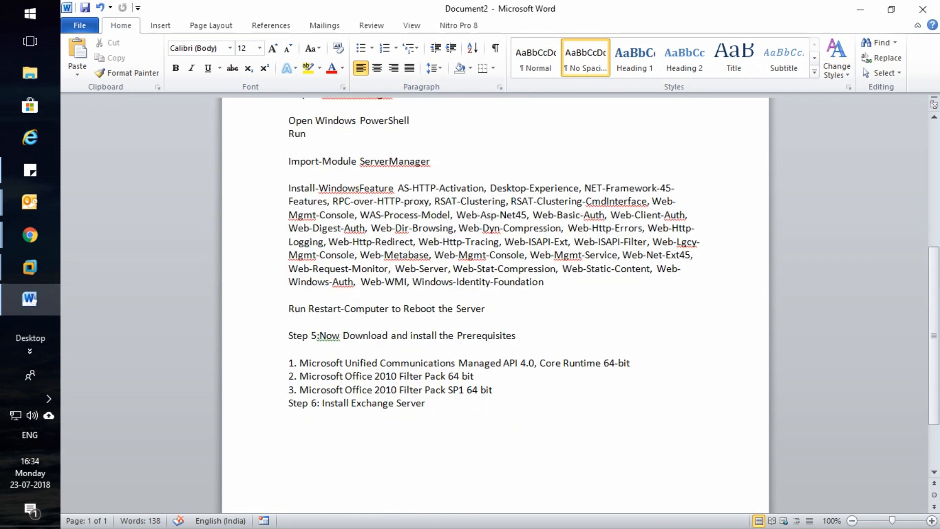
left_click_drag(491, 308, 289, 294)
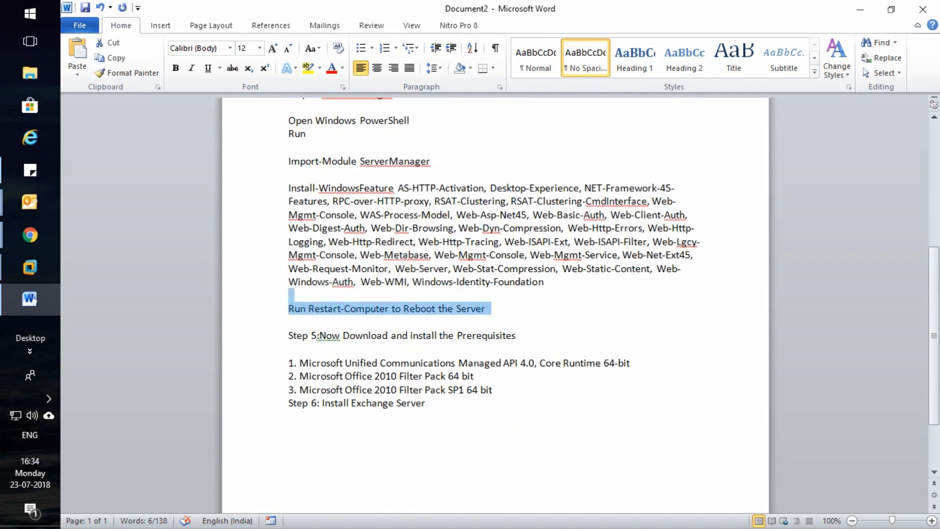
left_click(487, 308)
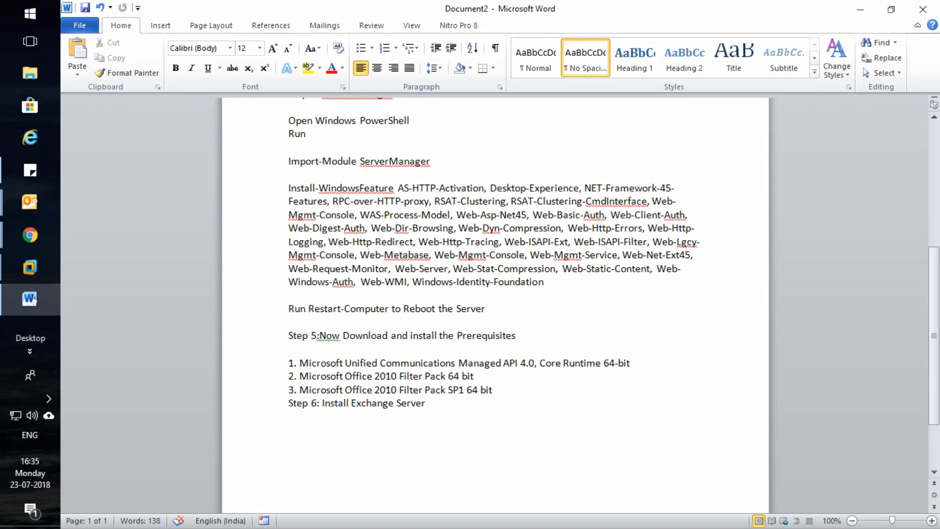
left_click_drag(630, 363, 300, 363)
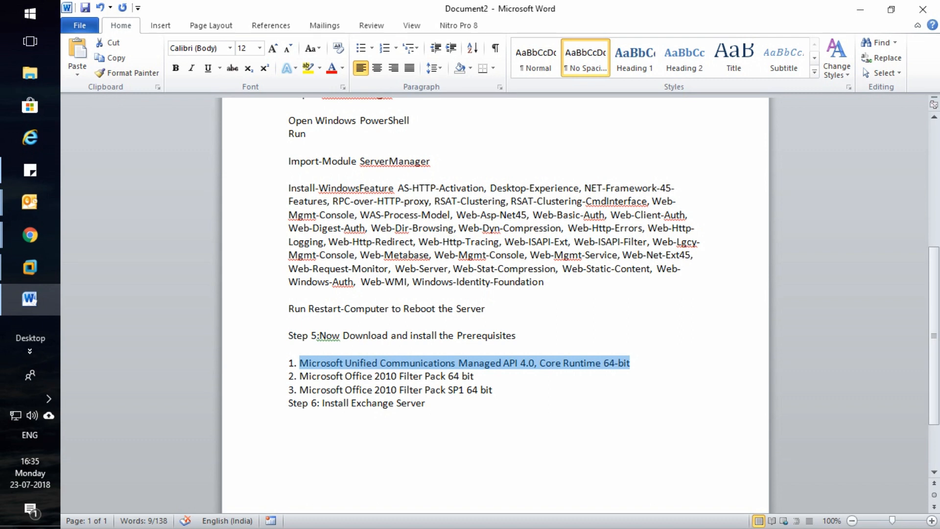
left_click_drag(477, 377, 424, 376)
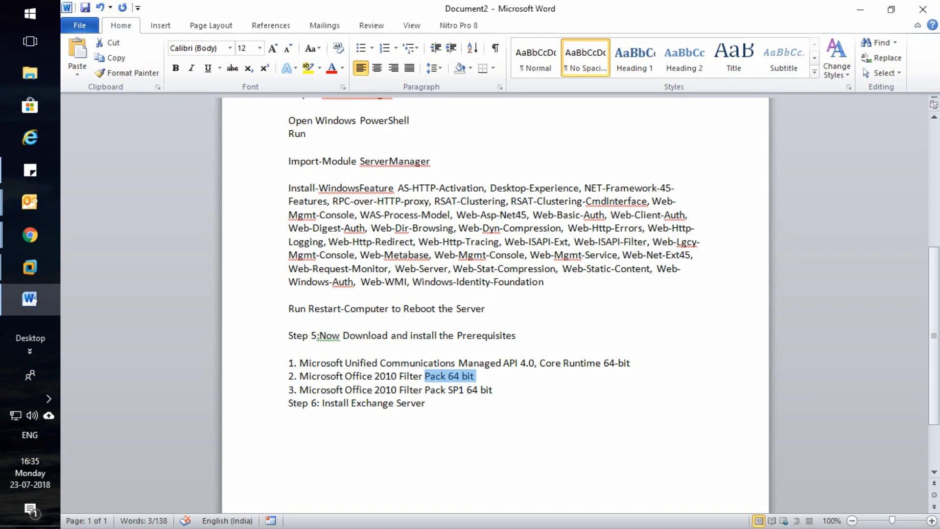
left_click_drag(493, 390, 345, 390)
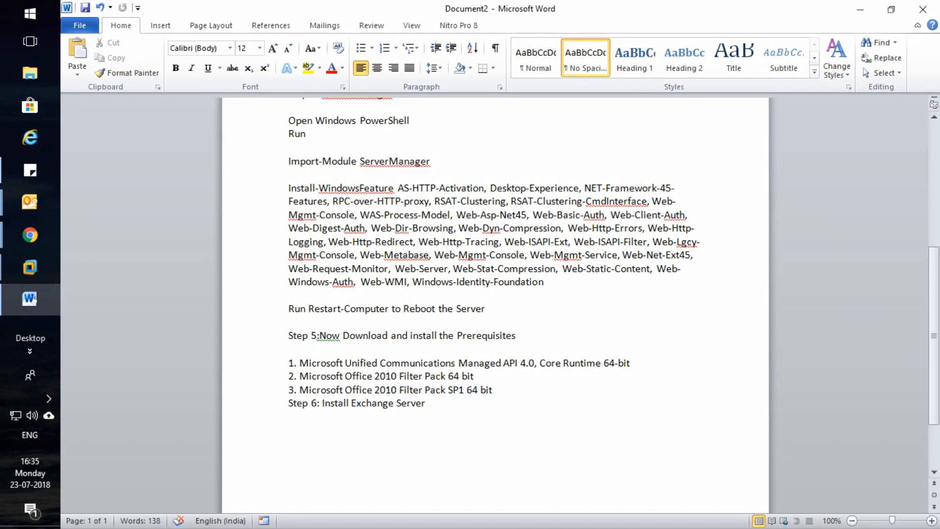
left_click_drag(322, 402, 425, 402)
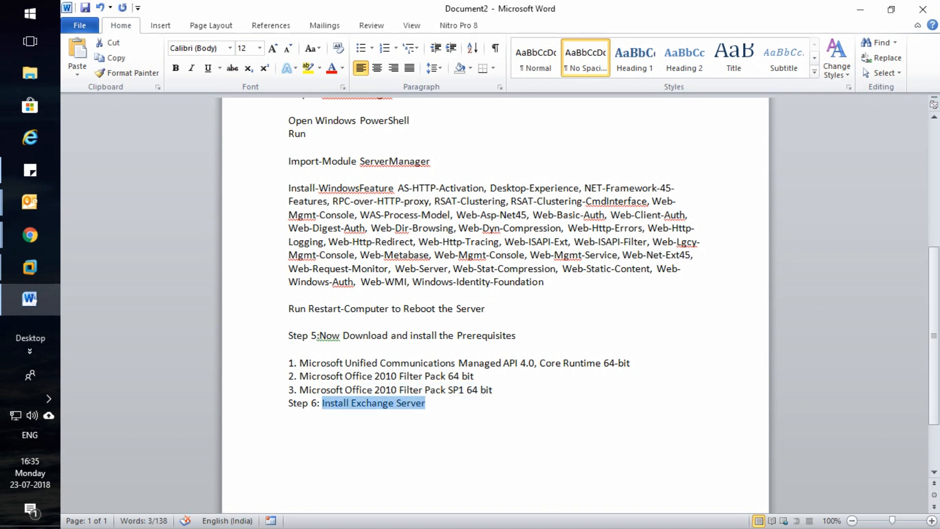
left_click_drag(294, 363, 431, 402)
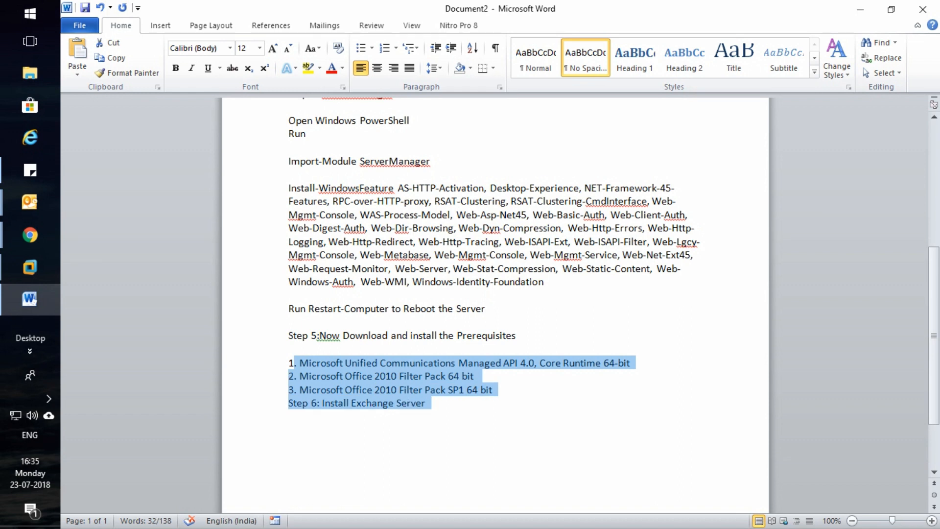
left_click(431, 403)
left_click(30, 268)
left_click(146, 327)
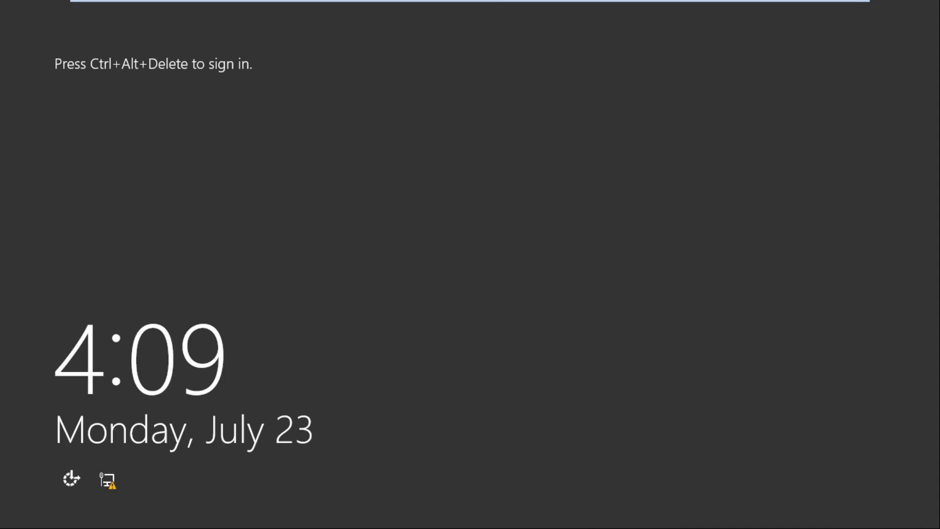
Send Ctrl+Alt+Del to the exchange VM and sign in with the administrator password
mouse_move(470, 1)
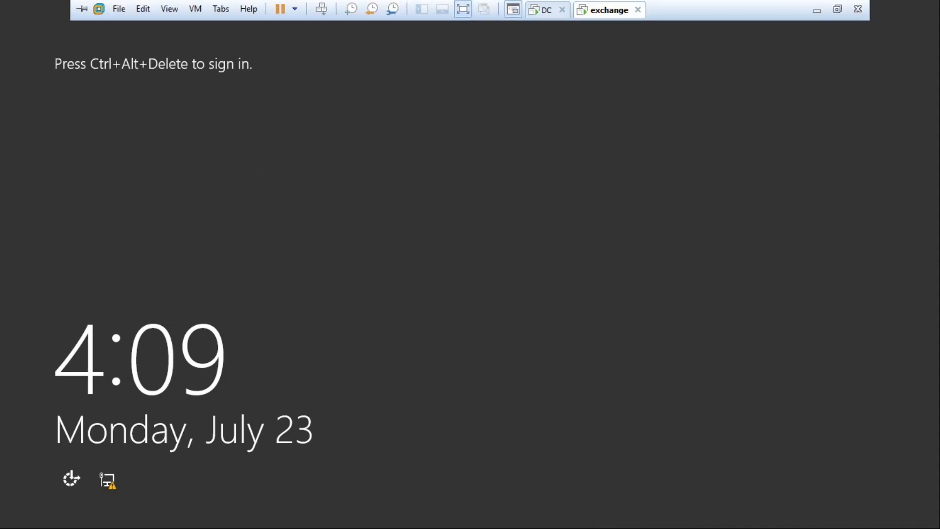
left_click(321, 8)
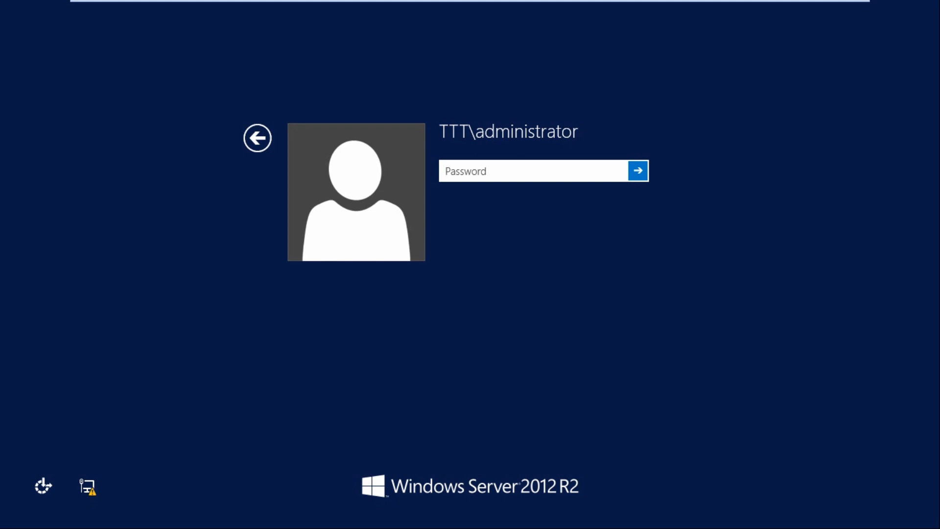
type("****")
key("BackSpace")
key("BackSpace")
key("BackSpace")
key("BackSpace")
type("*******")
key("Return")
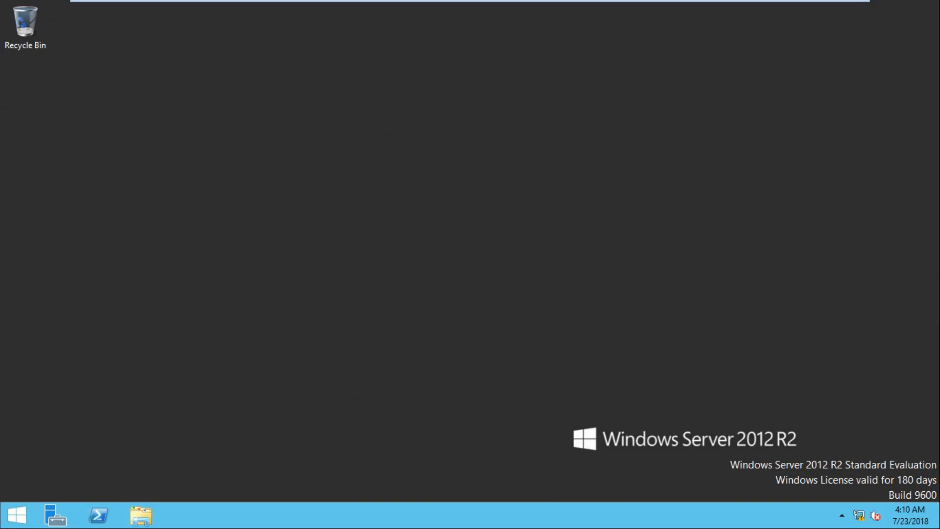
Minimize the VM and highlight the reboot step in the Word notes
left_click(817, 8)
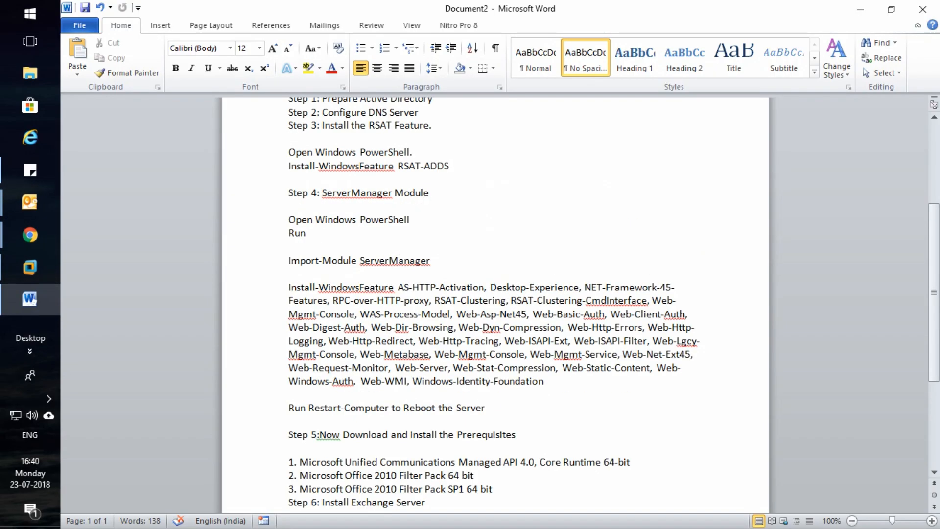
scroll(495, 305, "down", 2)
left_click_drag(546, 325, 352, 302)
left_click_drag(491, 341, 288, 341)
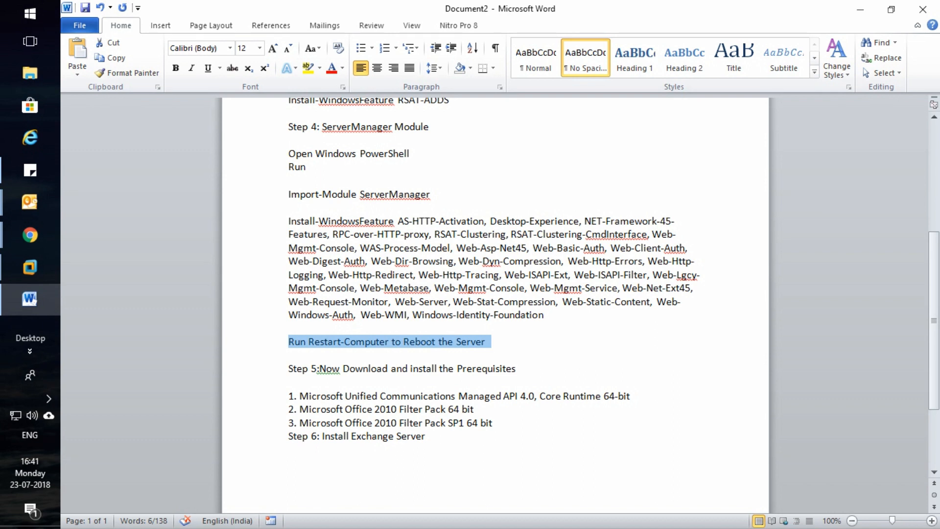
Review the Filter Pack 64 bit, Filter Pack SP1 and Exchange prerequisites, then reopen the exchange VM
left_click_drag(277, 382, 276, 396)
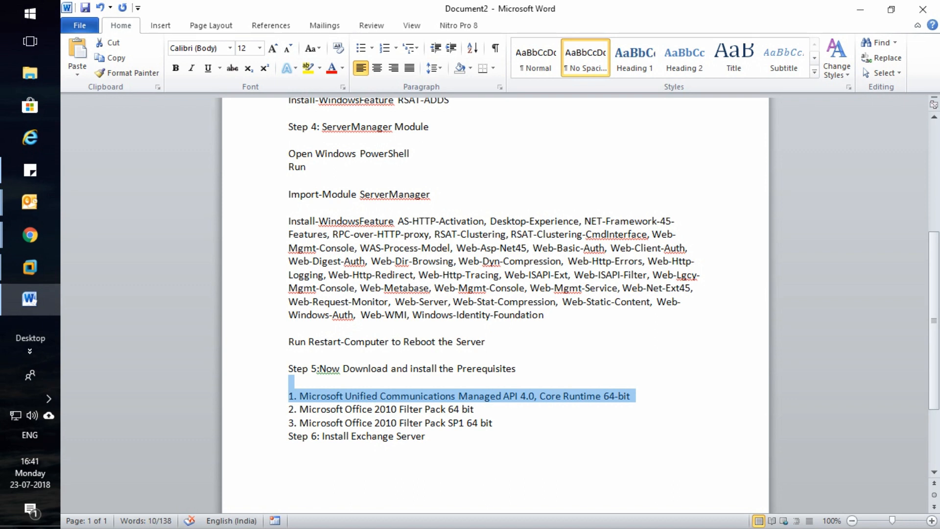
left_click_drag(477, 409, 299, 410)
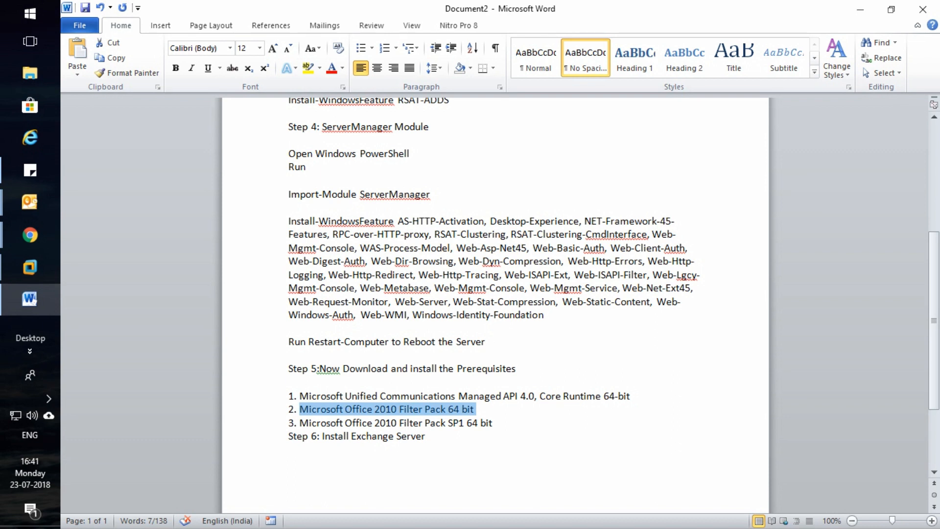
left_click_drag(492, 422, 300, 422)
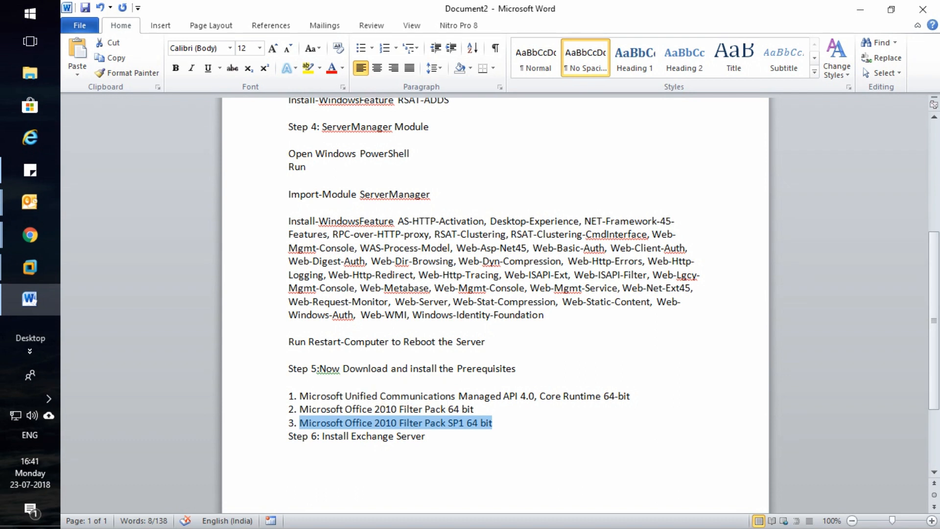
left_click_drag(426, 437, 289, 424)
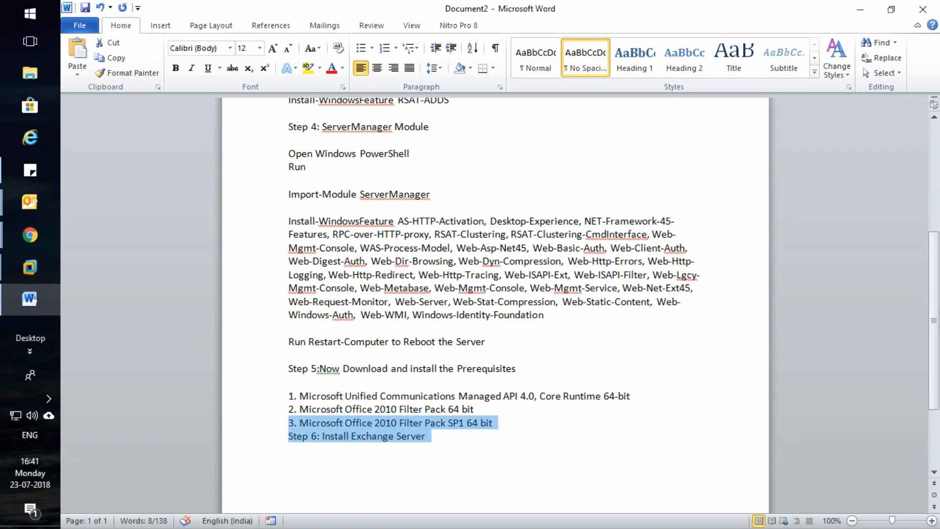
left_click(426, 437)
left_click_drag(425, 436, 289, 396)
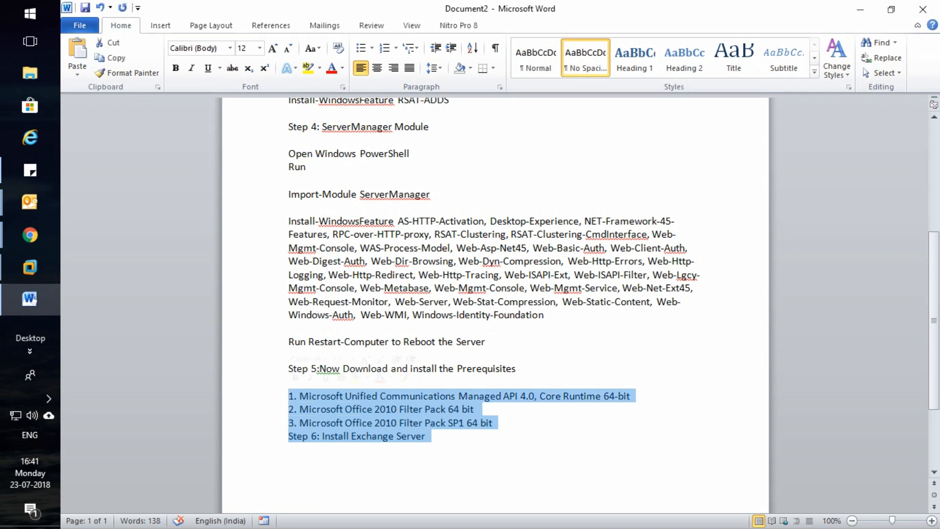
left_click(478, 410)
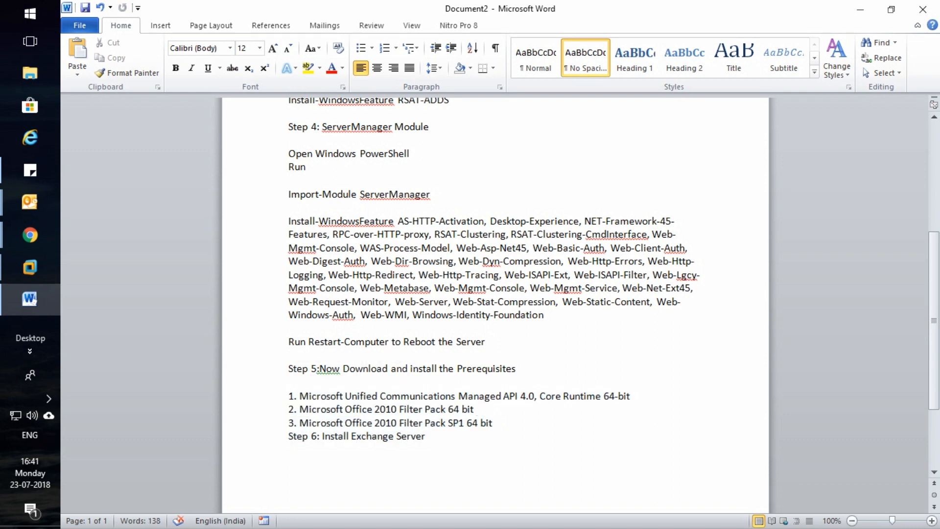
left_click(142, 372)
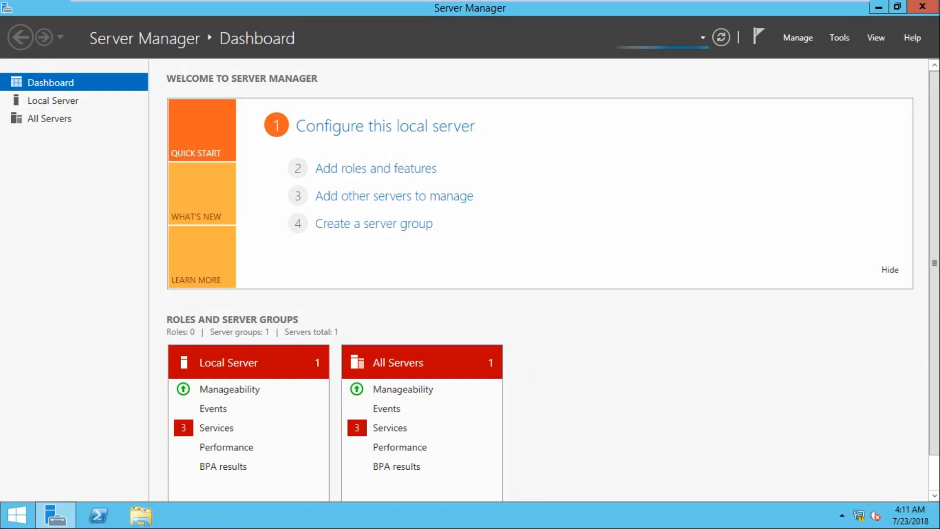
Open Local Disk (D:) and select the Exchange-x64, Filter Pack and UcmaRuntimeSetup installers
key("super+e")
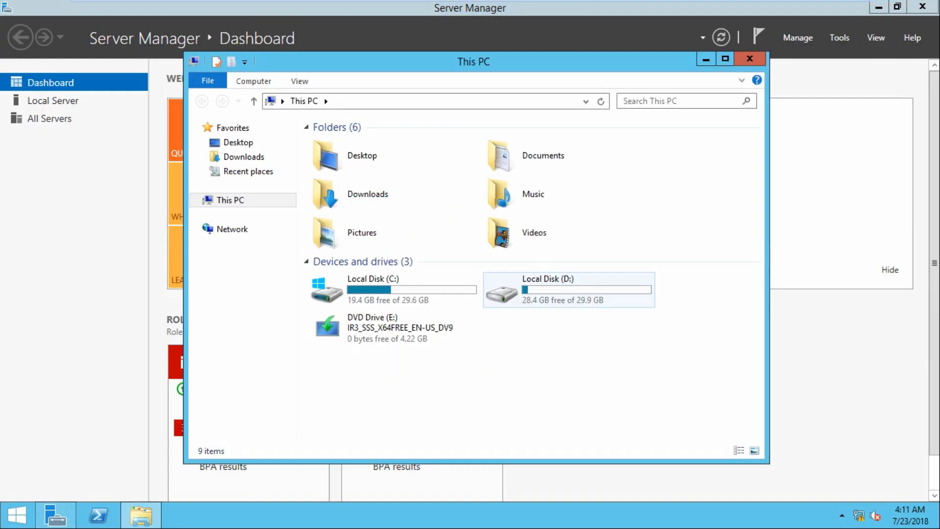
double_click(563, 291)
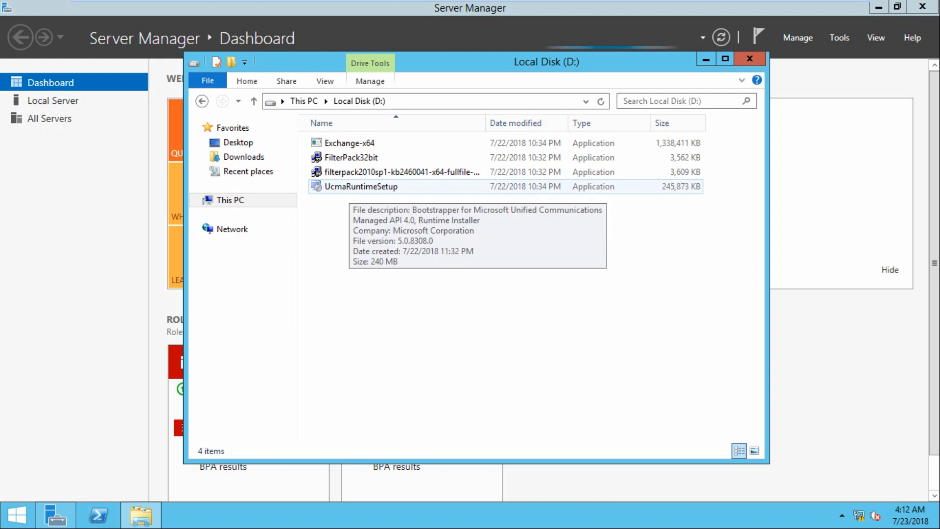
left_click(350, 173)
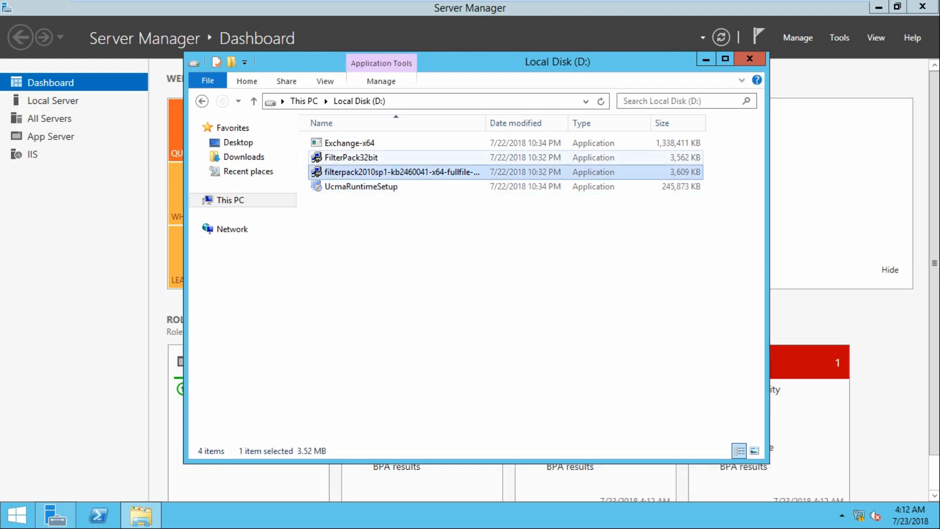
left_click(350, 158)
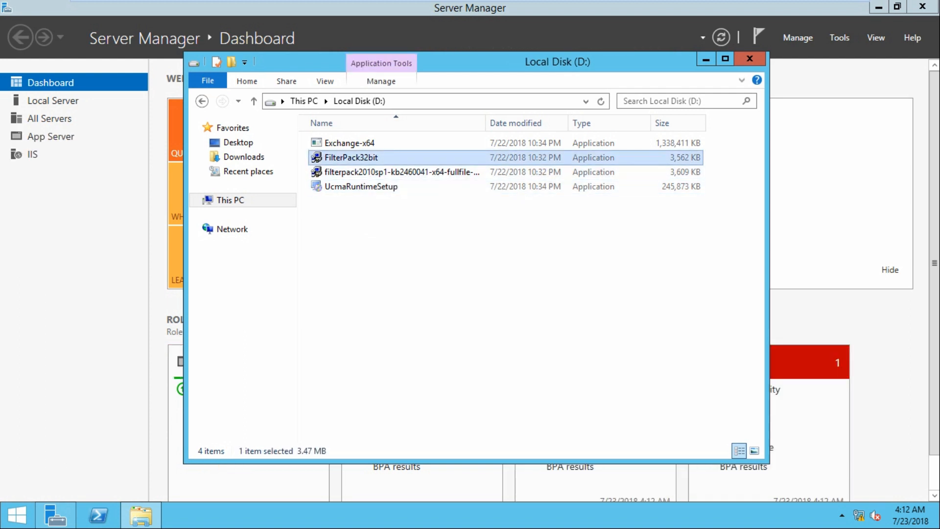
left_click(360, 187)
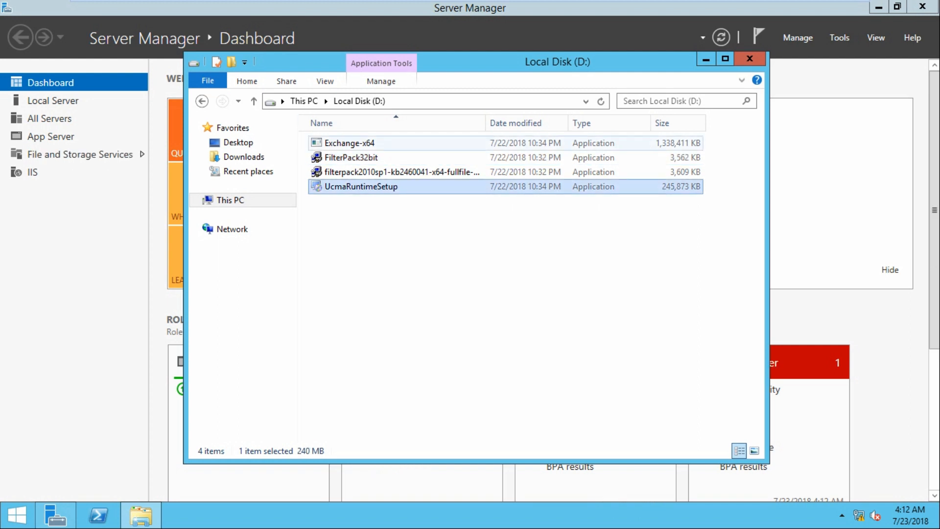
left_click(349, 142)
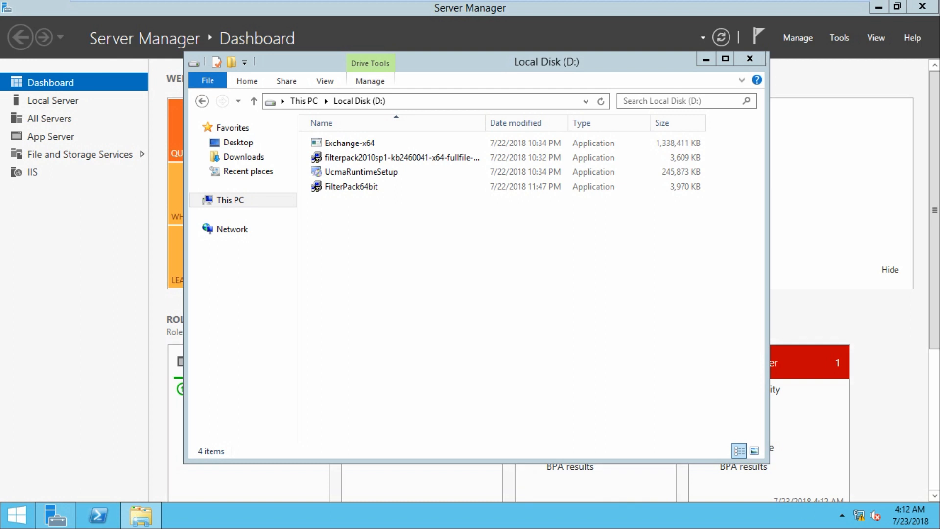
left_click(349, 143)
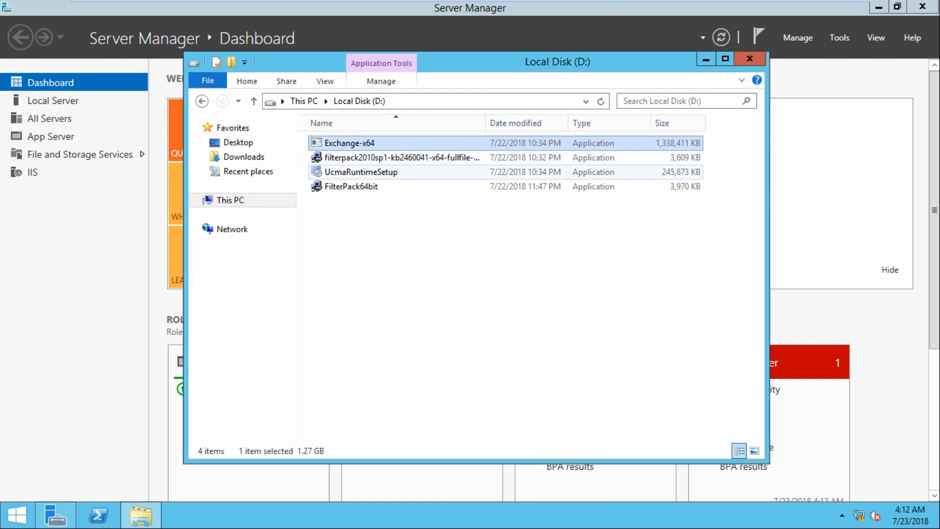
left_click(401, 158)
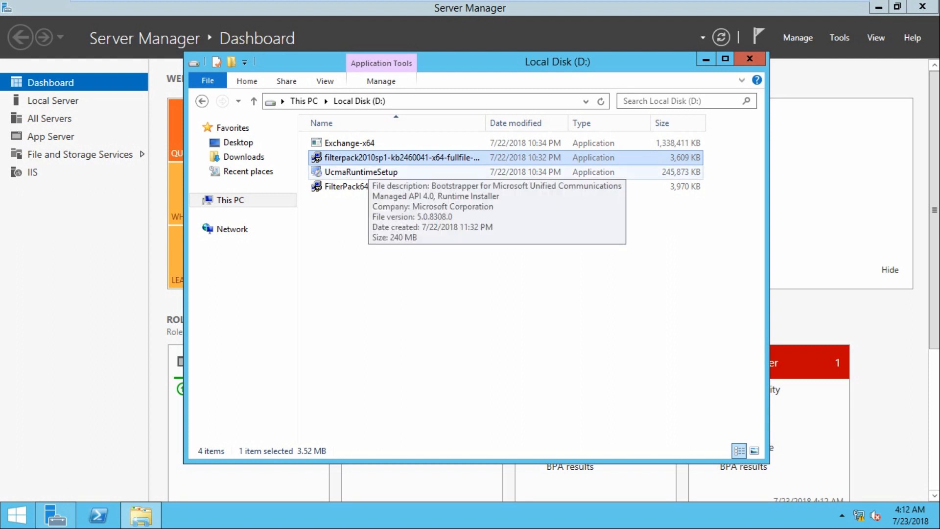
left_click(367, 172)
left_click(372, 158)
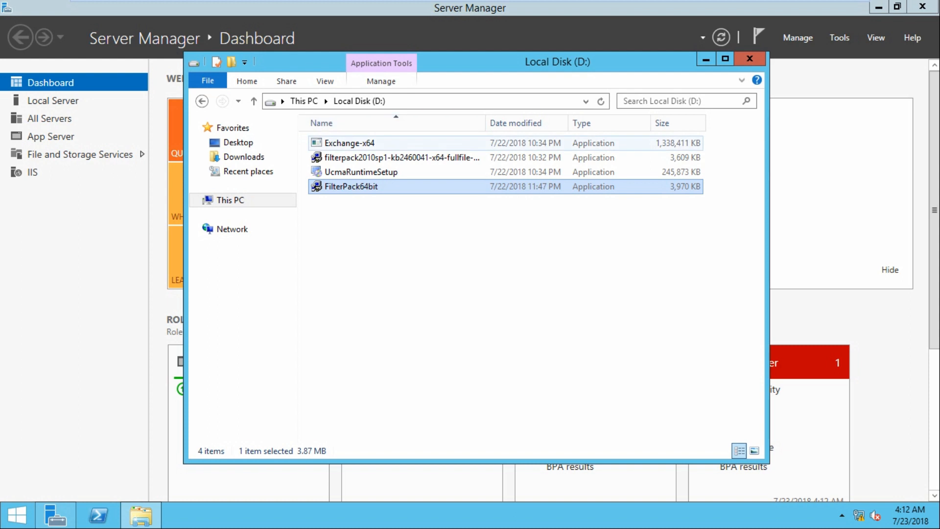
left_click(375, 143)
left_click_drag(375, 214, 375, 139)
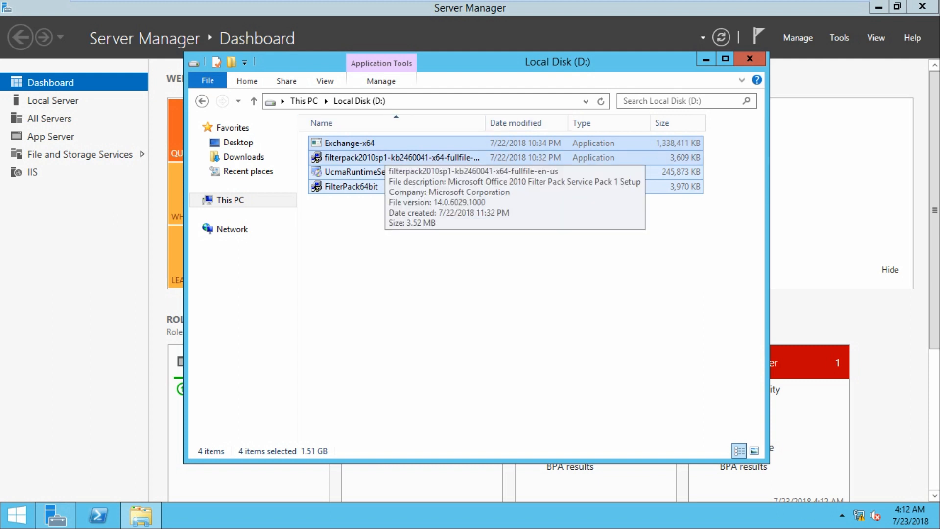
Close the host's Exchange server 2013 folder and highlight the first prerequisite in the notes
mouse_move(539, 1)
left_click(816, 9)
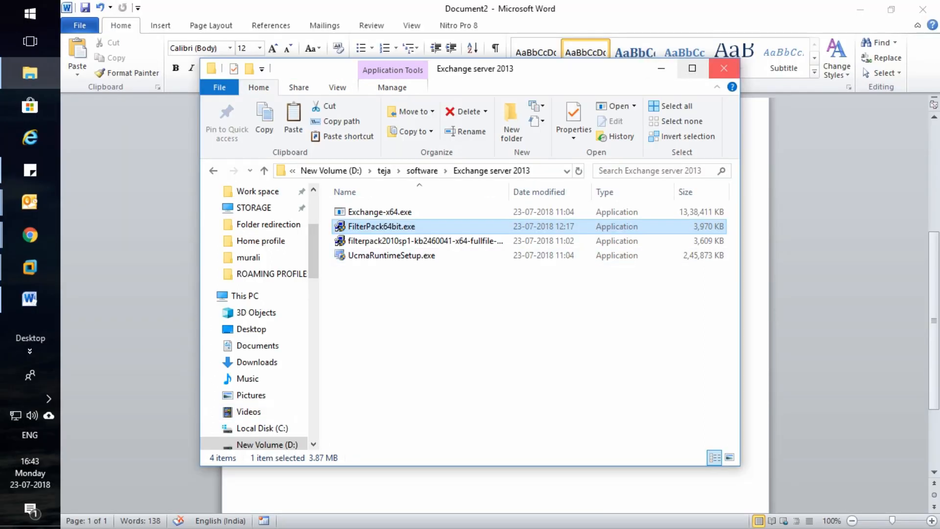
left_click(724, 68)
scroll(494, 293, "down", 2)
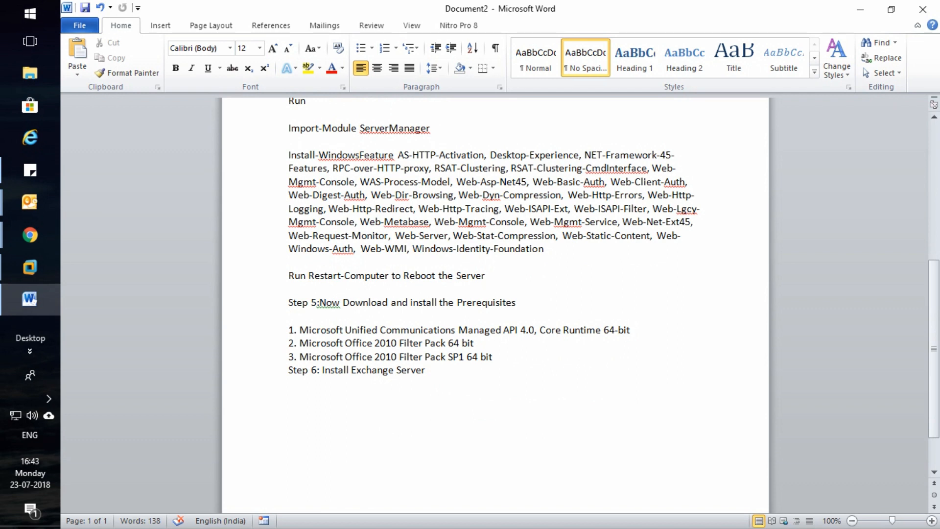
left_click_drag(299, 329, 563, 330)
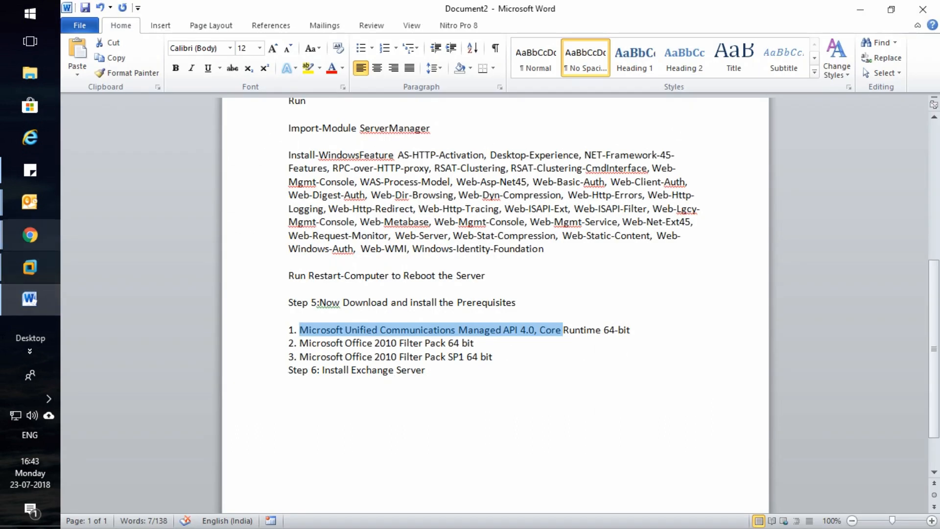
left_click(29, 235)
Run UcmaRuntimeSetup on D:, accept its license, and install the UCMA 4.0 Runtime to completion
mouse_move(29, 267)
left_click(134, 326)
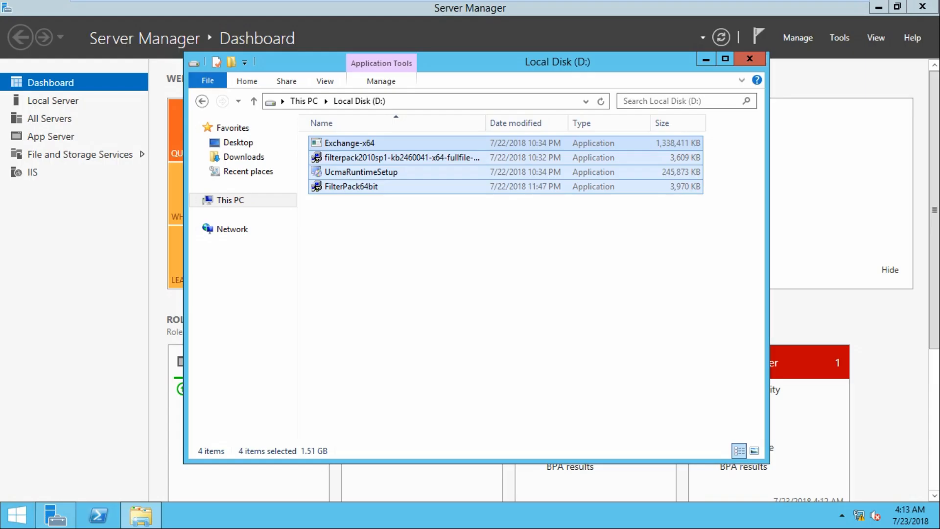
left_click(421, 250)
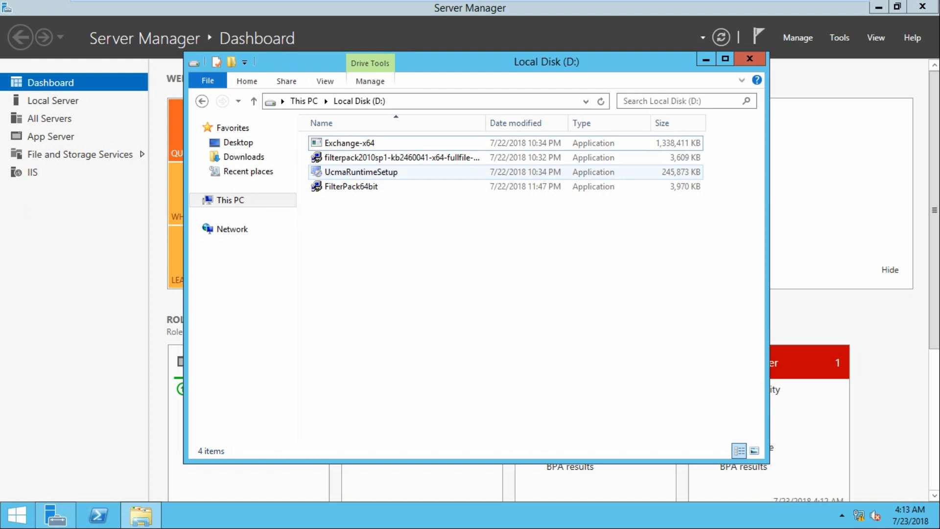
double_click(361, 171)
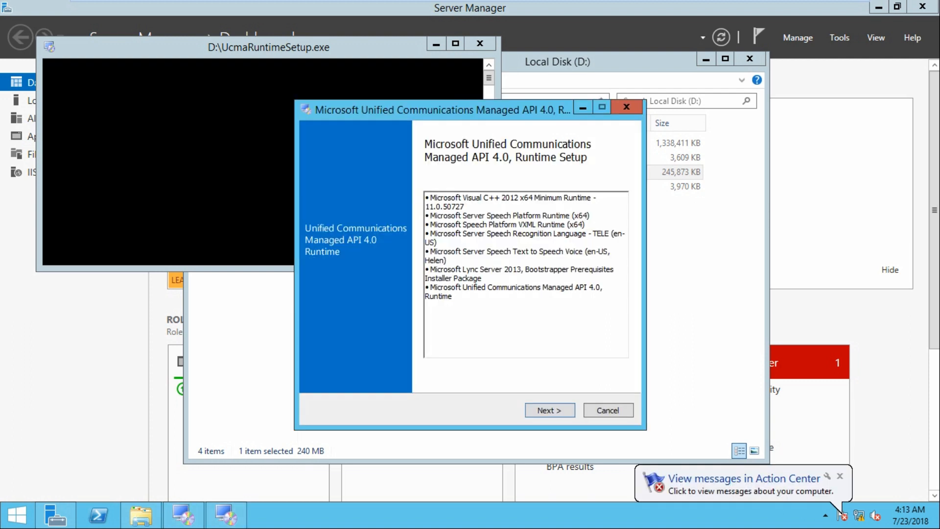
key("Return")
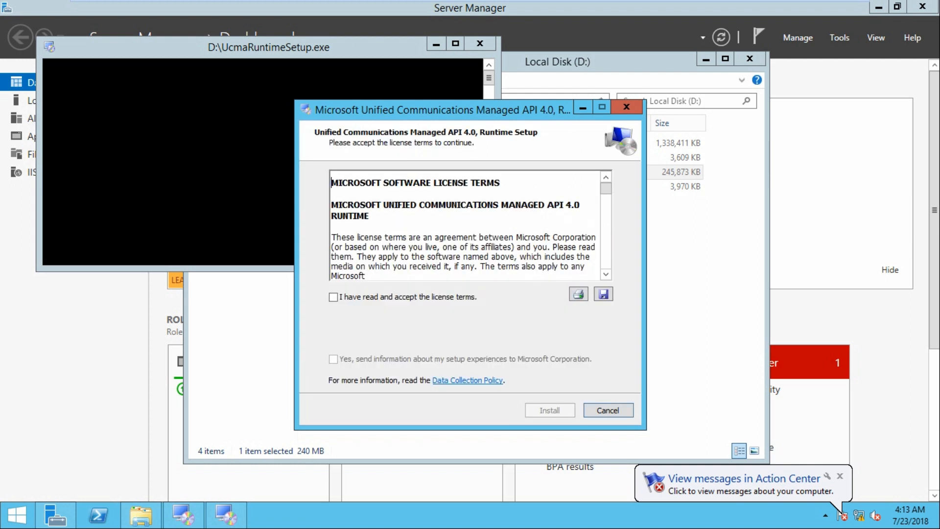
left_click(333, 297)
key("Return")
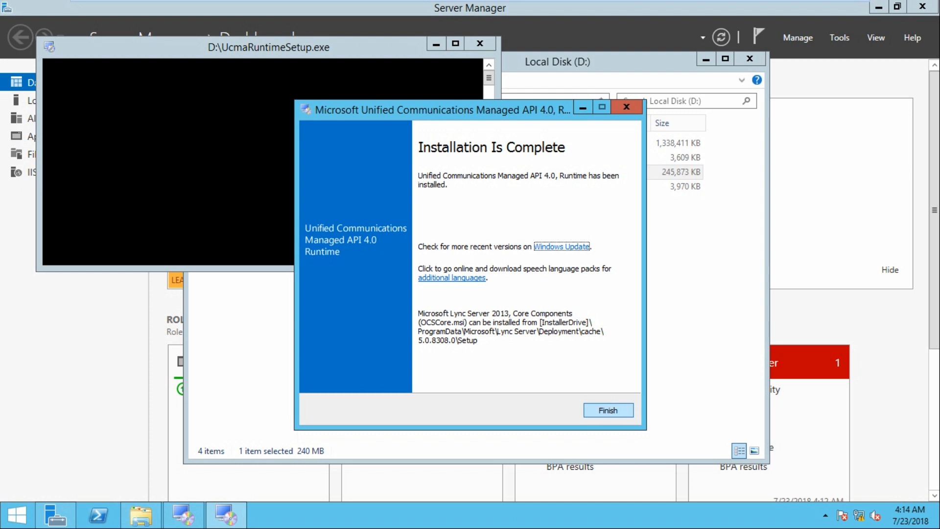
key("Return")
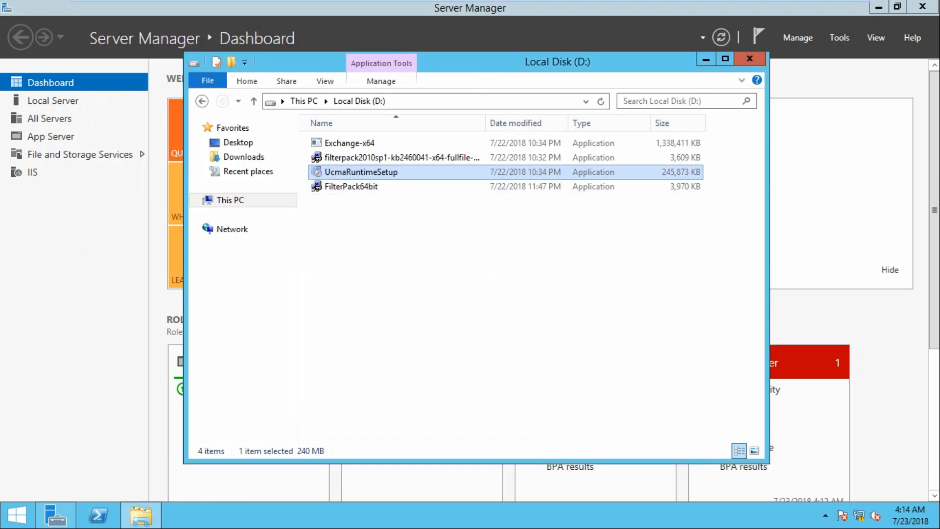
left_click(817, 8)
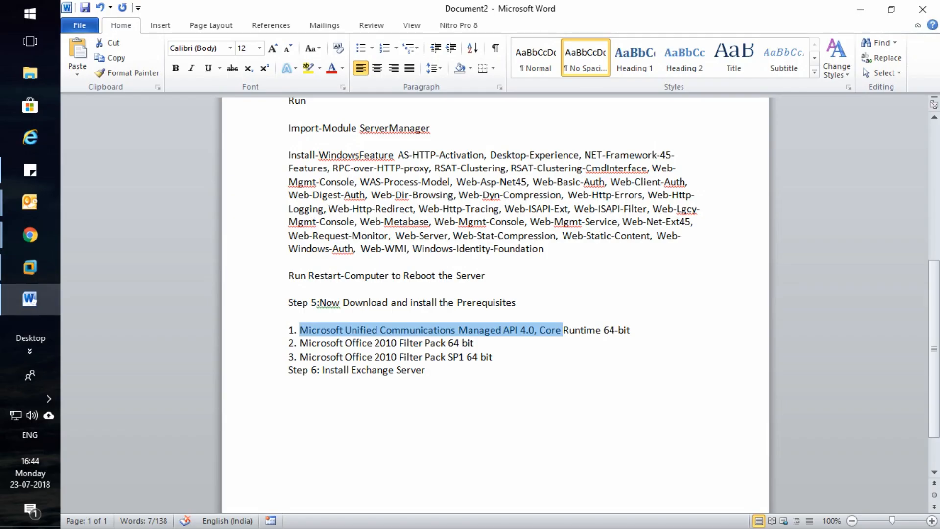
left_click(337, 330)
left_click_drag(300, 343, 475, 343)
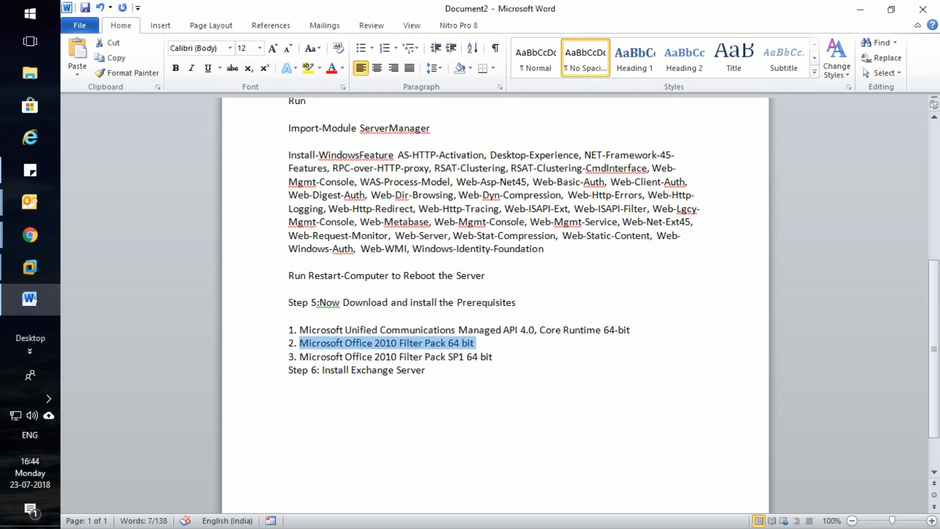
mouse_move(30, 267)
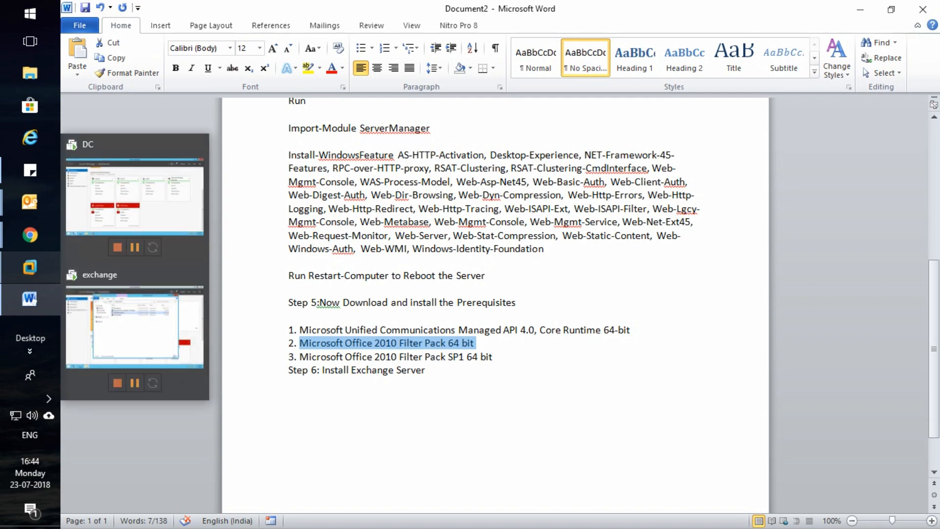
left_click(135, 333)
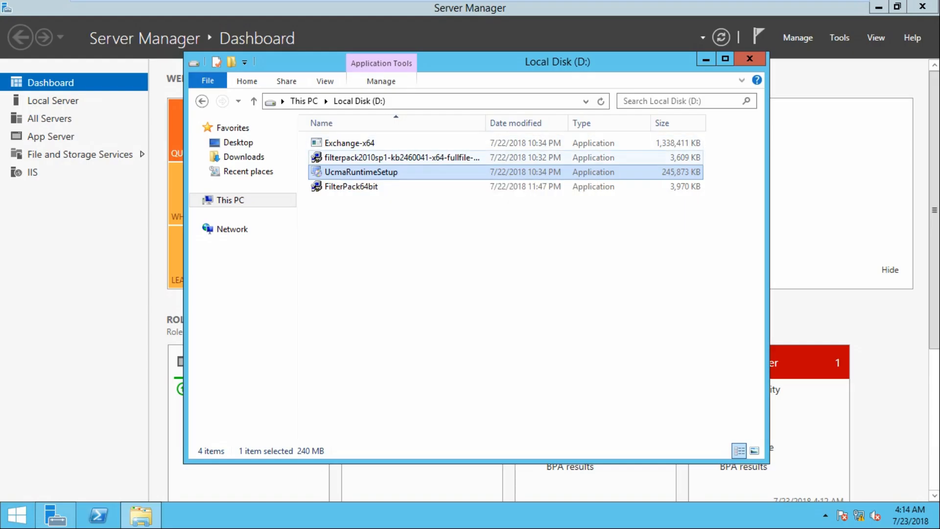
left_click(391, 158)
Run FilterPack64bit, accept its license, and install Microsoft Filter Pack 2.0, returning to Server Manager
left_click(372, 187)
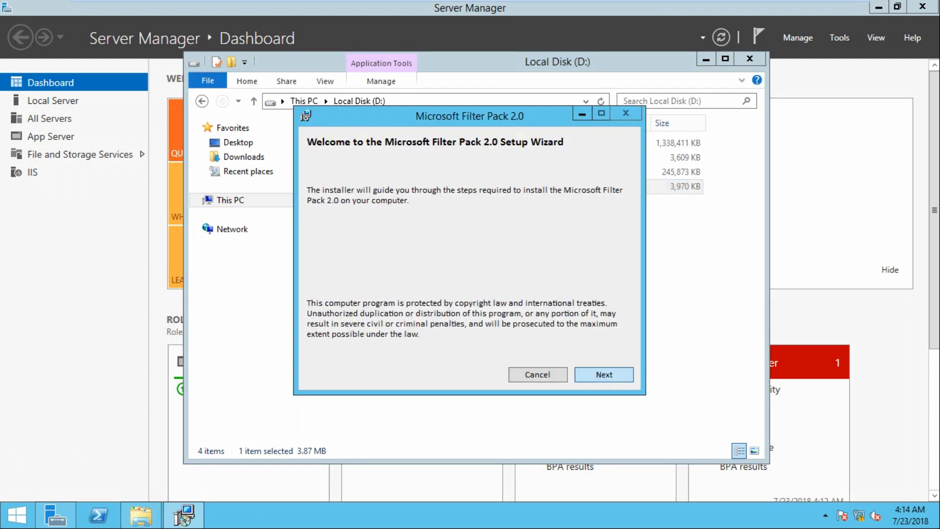
left_click(604, 374)
left_click(325, 361)
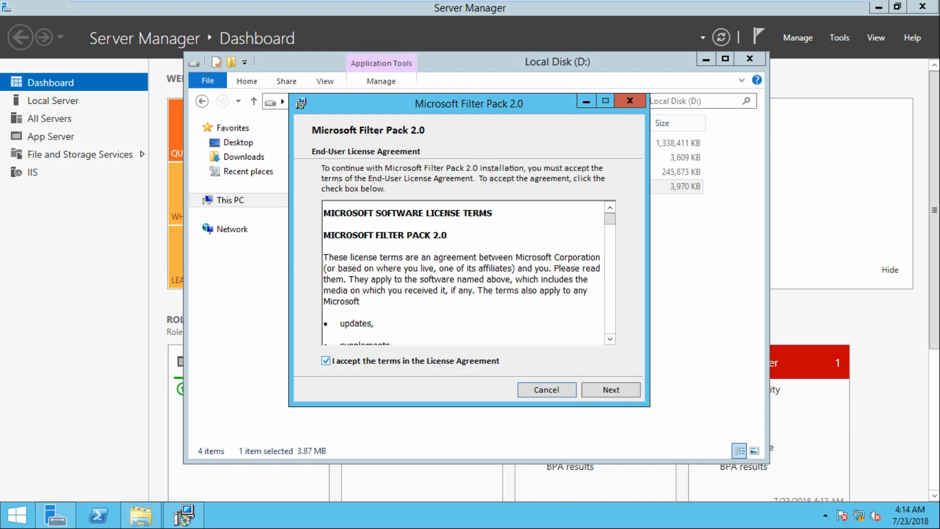
left_click(611, 389)
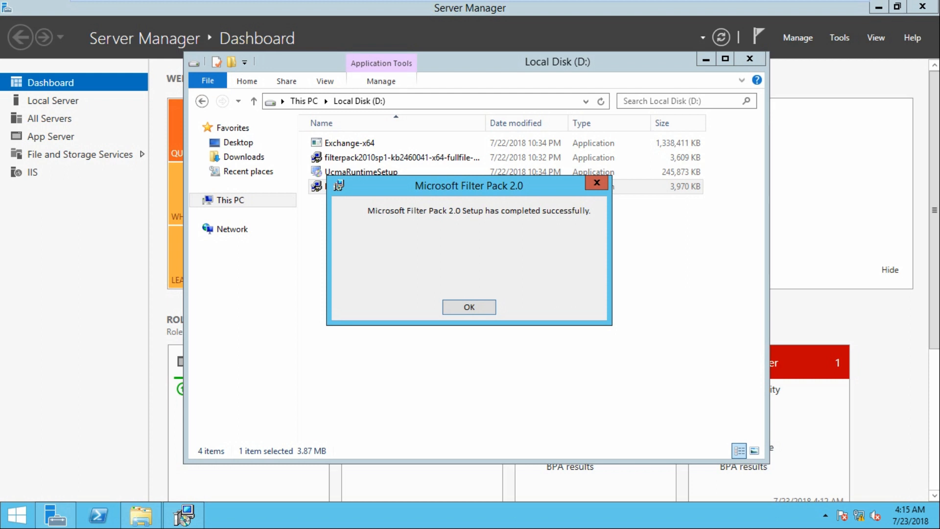
key("Return")
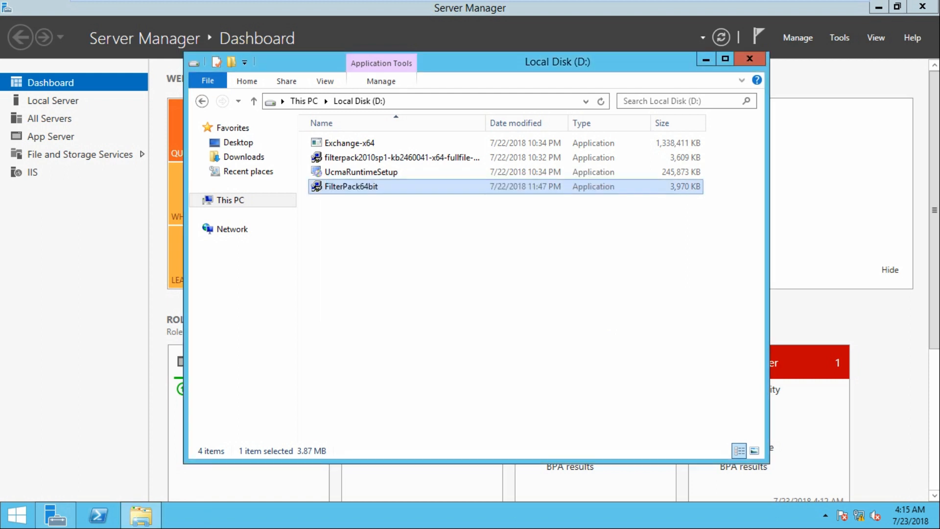
key("alt+Tab")
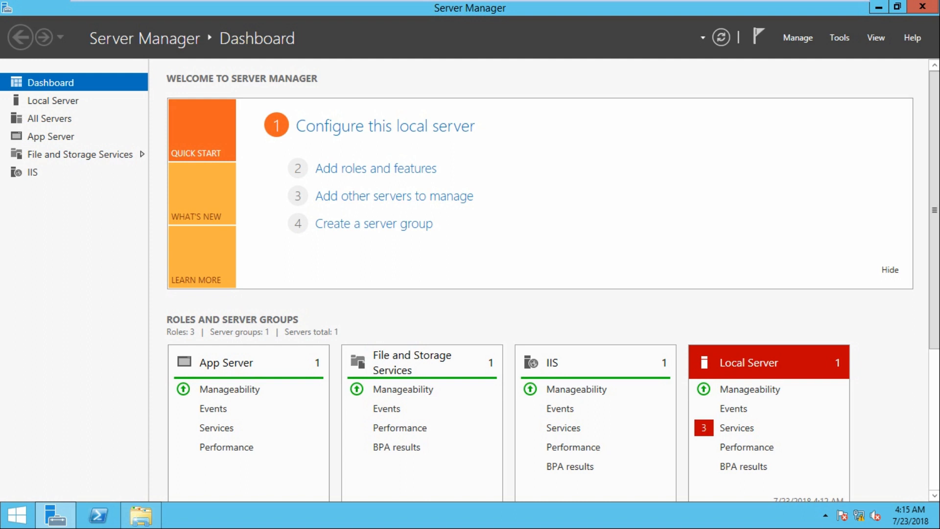
mouse_move(470, 1)
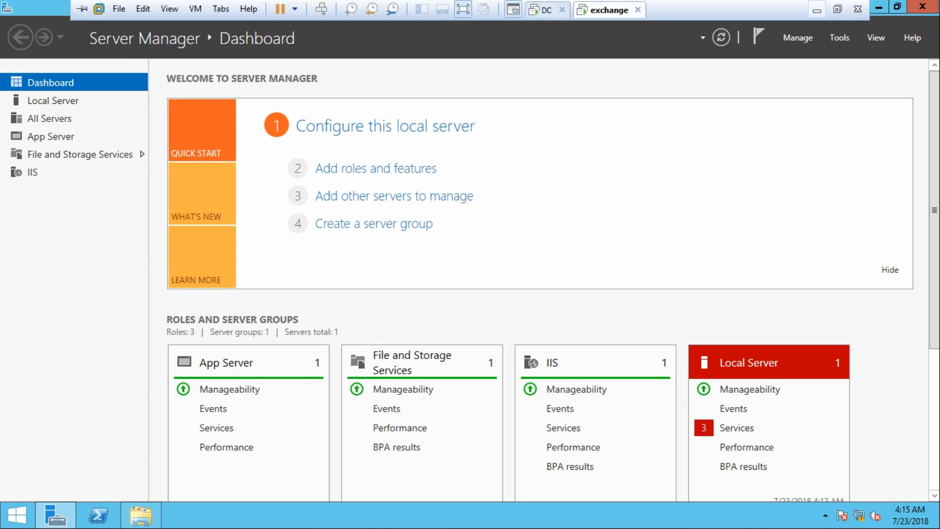
left_click(816, 10)
left_click(339, 357)
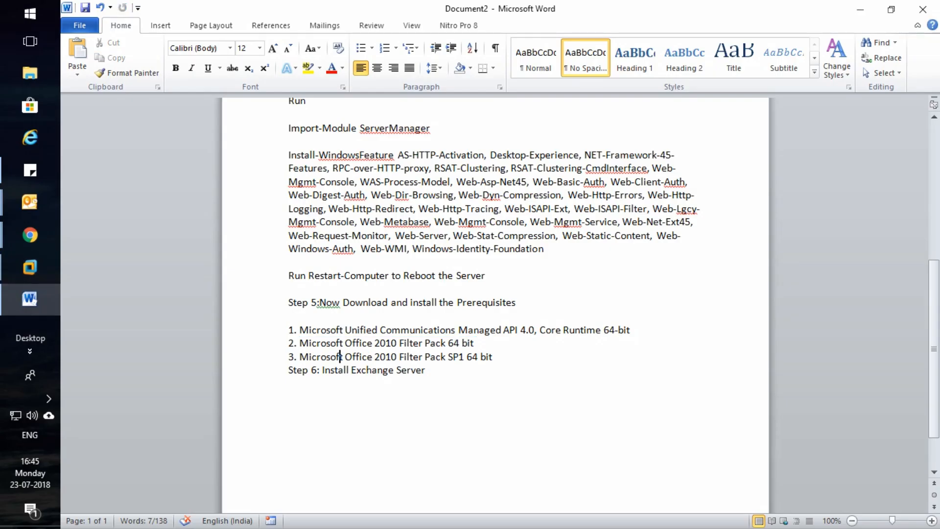
left_click_drag(294, 356, 492, 357)
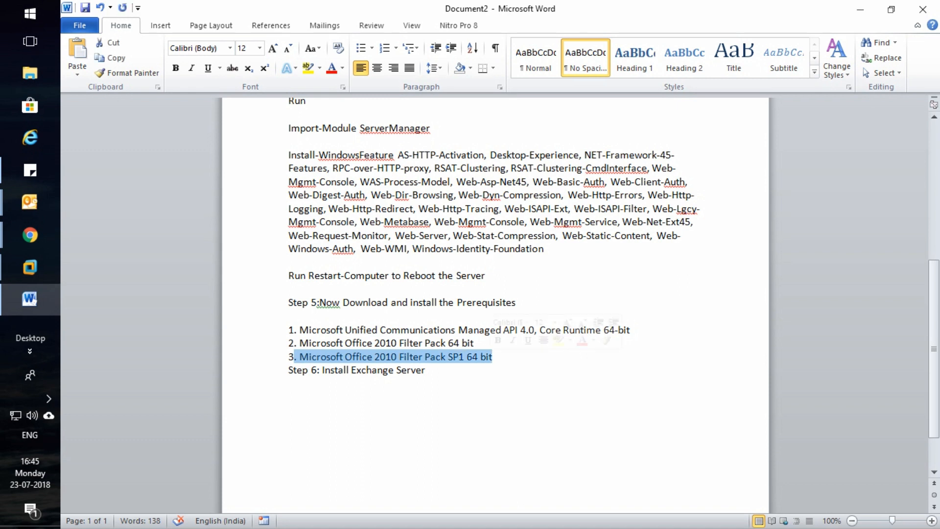
mouse_move(30, 267)
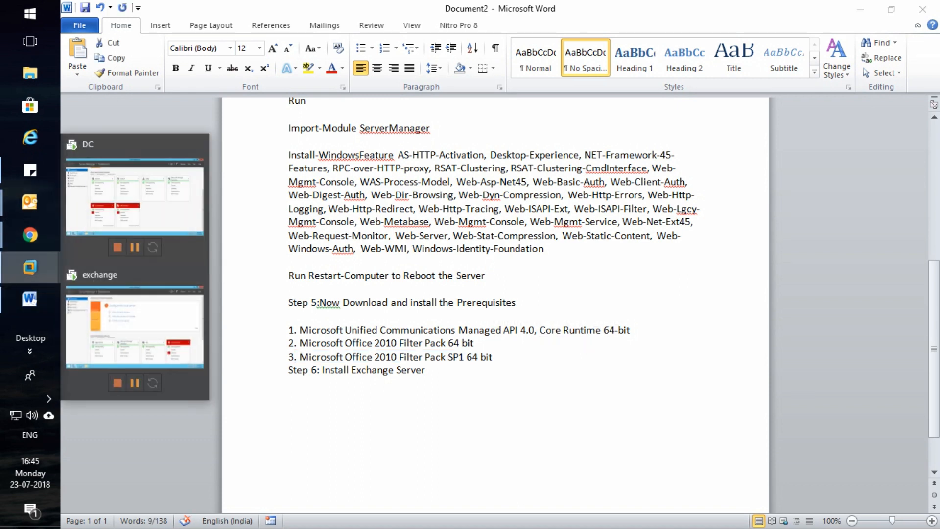
left_click(132, 430)
Run the Office 2010 Filter Pack SP1 installer from D:, accepting its license terms
left_click(141, 516)
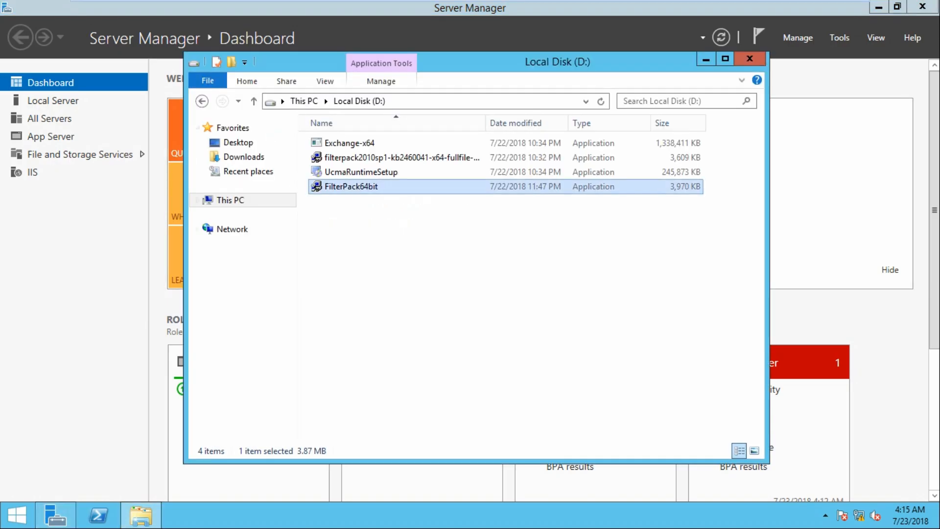
double_click(402, 158)
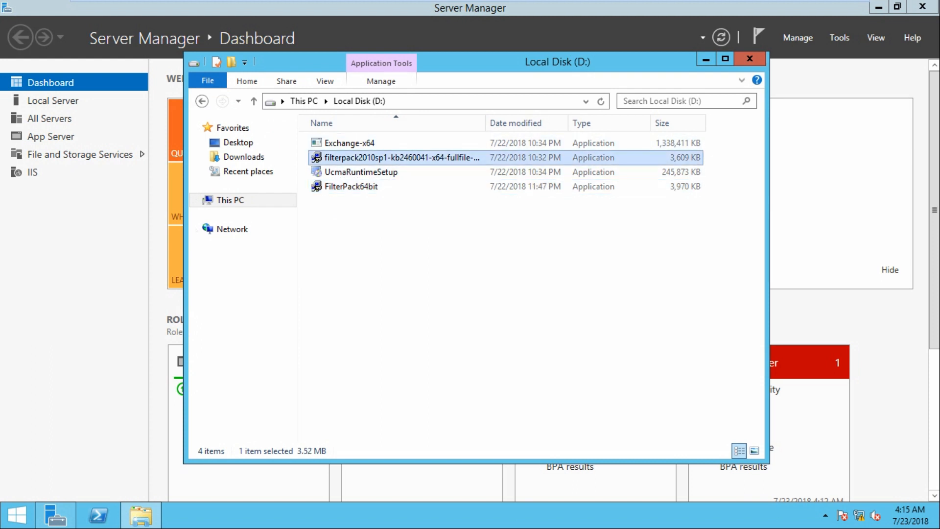
left_click(222, 392)
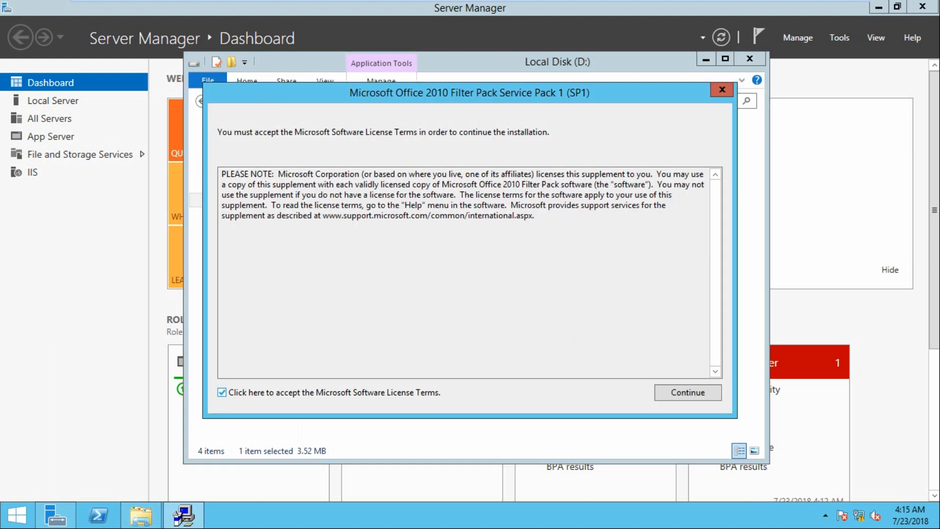
left_click(687, 393)
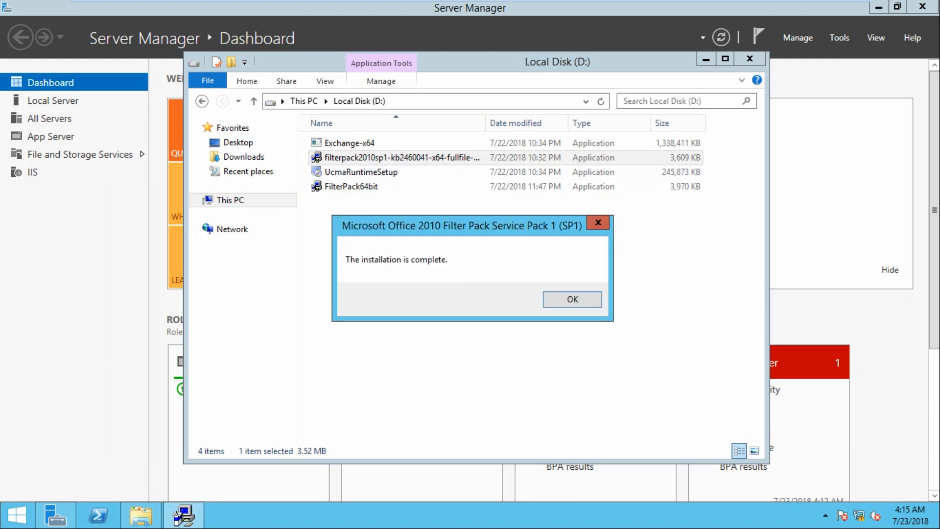
key("Return")
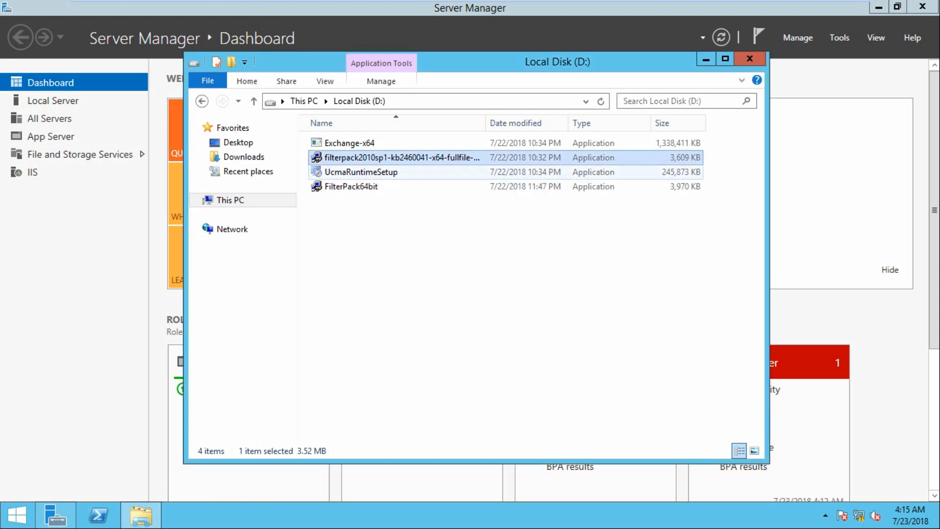
Check the 'Step 6: Install Exchange Server' line in the notes and return to the exchange VM
left_click(372, 171)
left_click(362, 187)
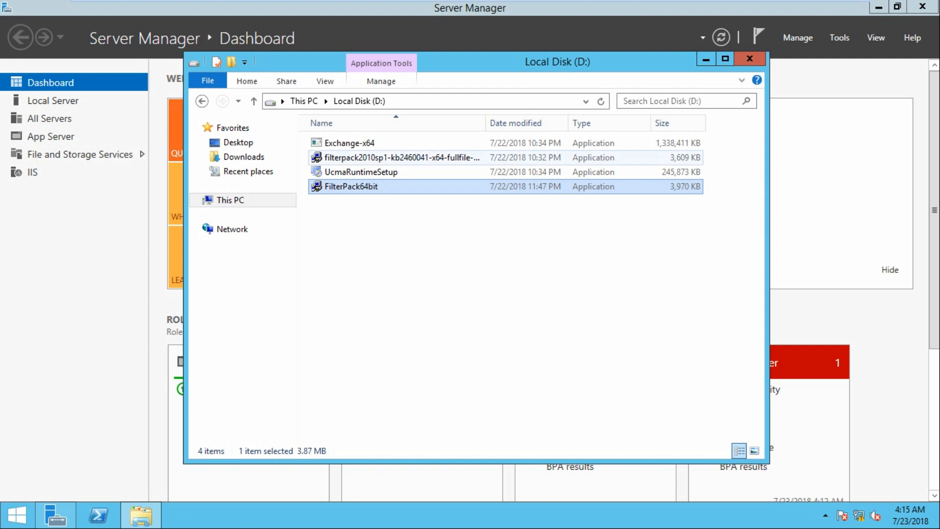
left_click(372, 158)
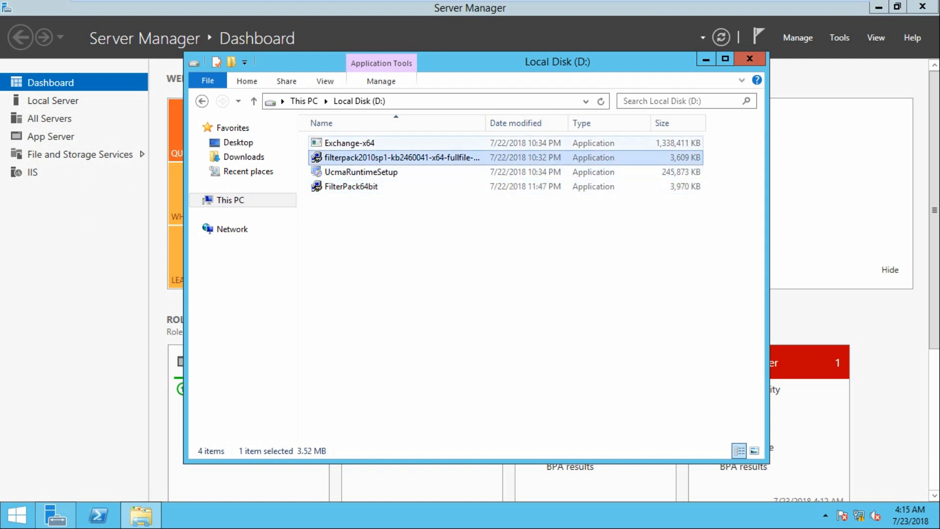
left_click(879, 6)
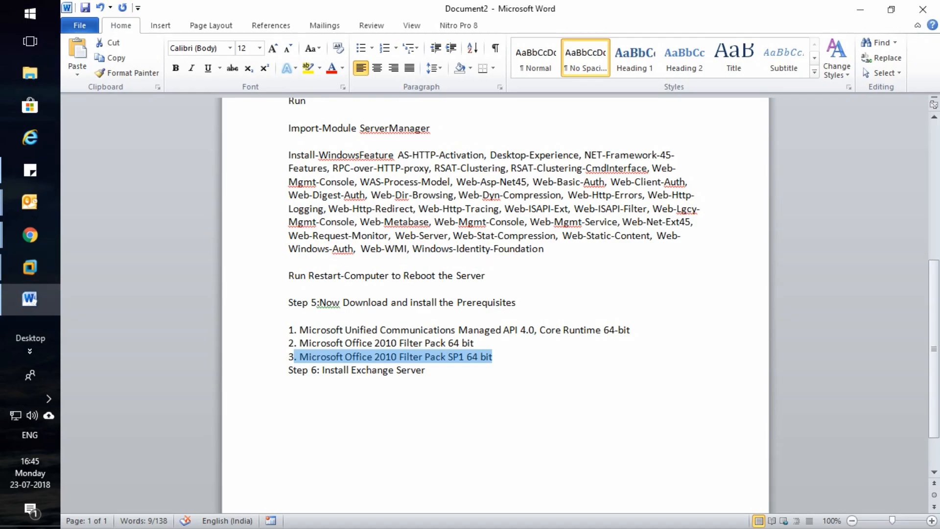
left_click_drag(427, 370, 287, 370)
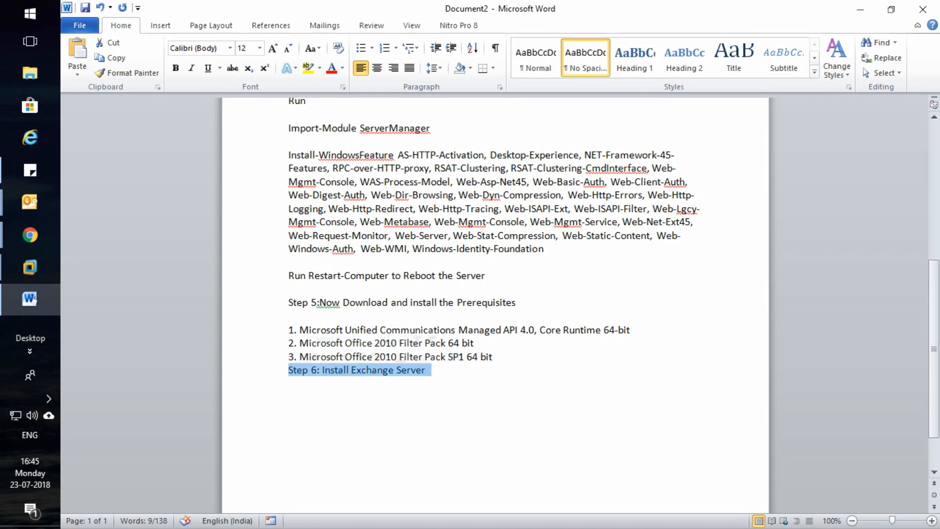
left_click(30, 267)
left_click(133, 327)
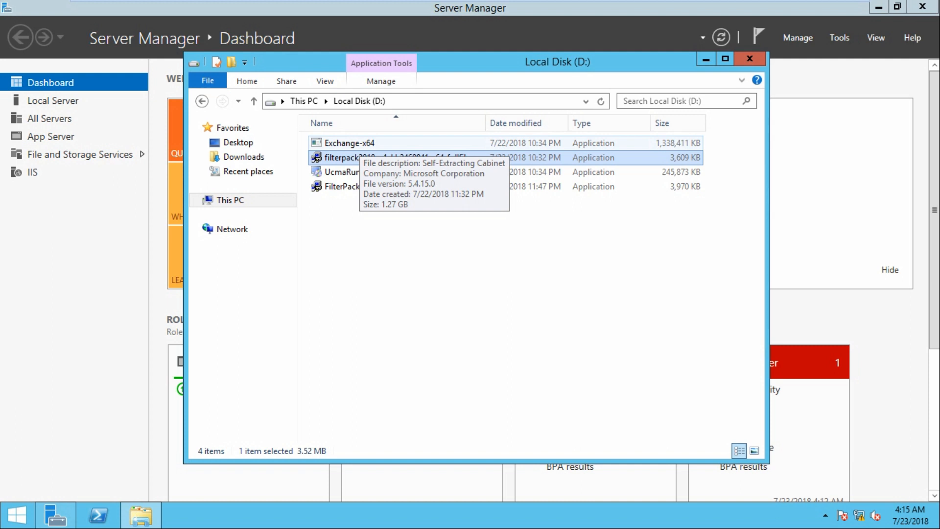
Extract Exchange-x64 onto D: and launch the extracted Exchange setup program
double_click(360, 145)
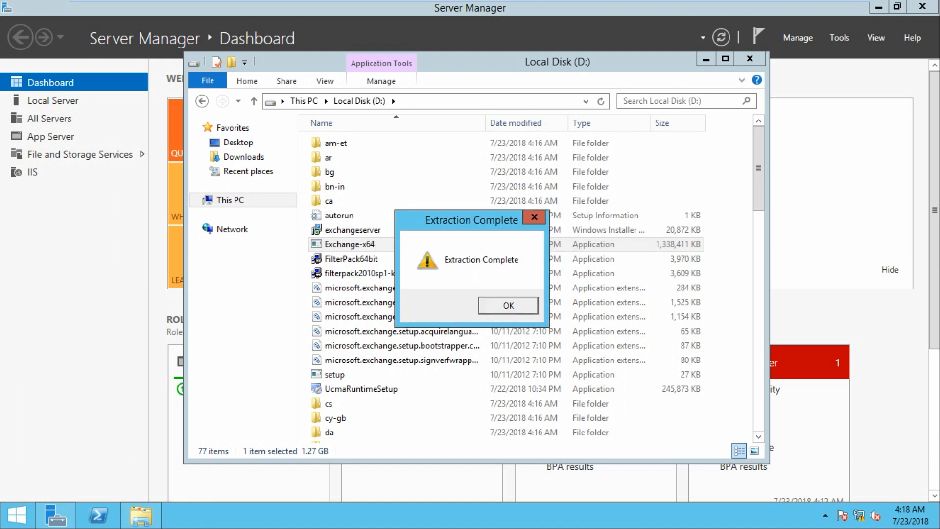
left_click(508, 305)
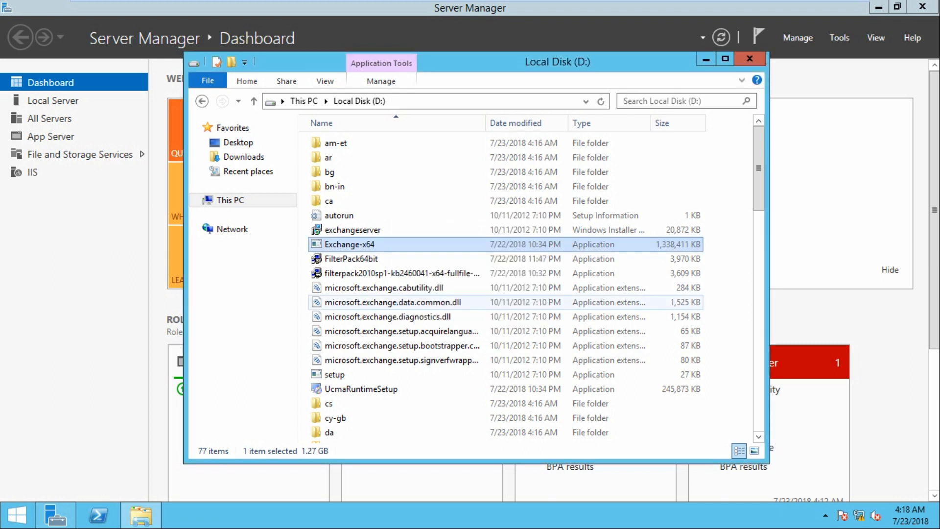
left_click(338, 374)
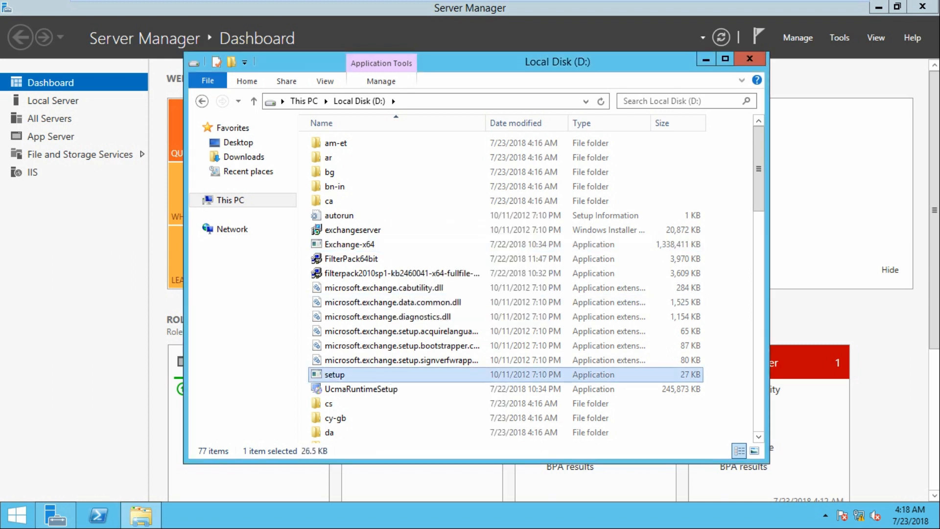
scroll(338, 374, "down", 3)
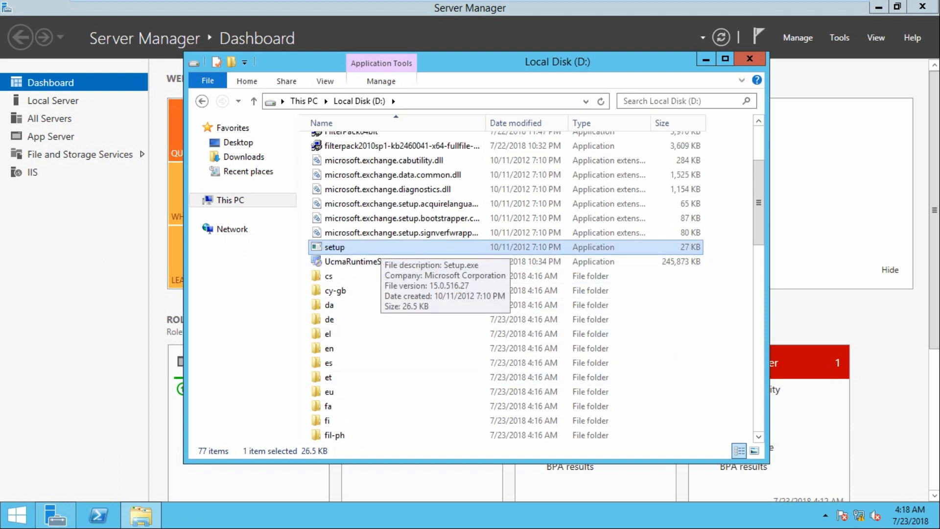
double_click(381, 248)
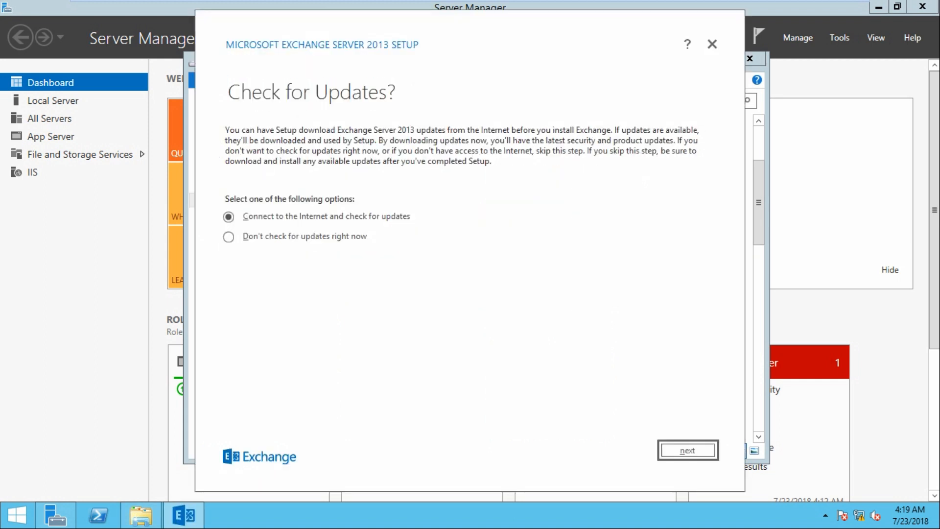
Skip the update check and let setup copy its files past the Introduction page
left_click(228, 237)
left_click(688, 450)
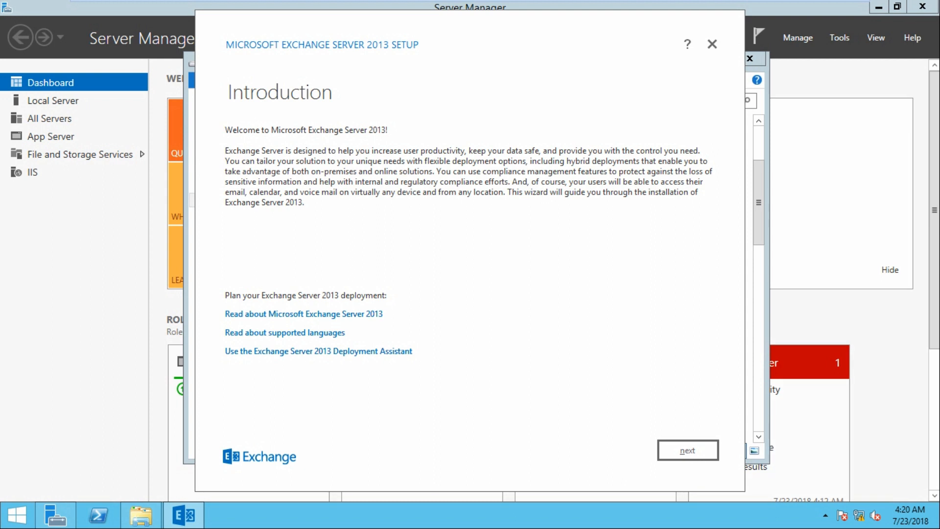
key("Return")
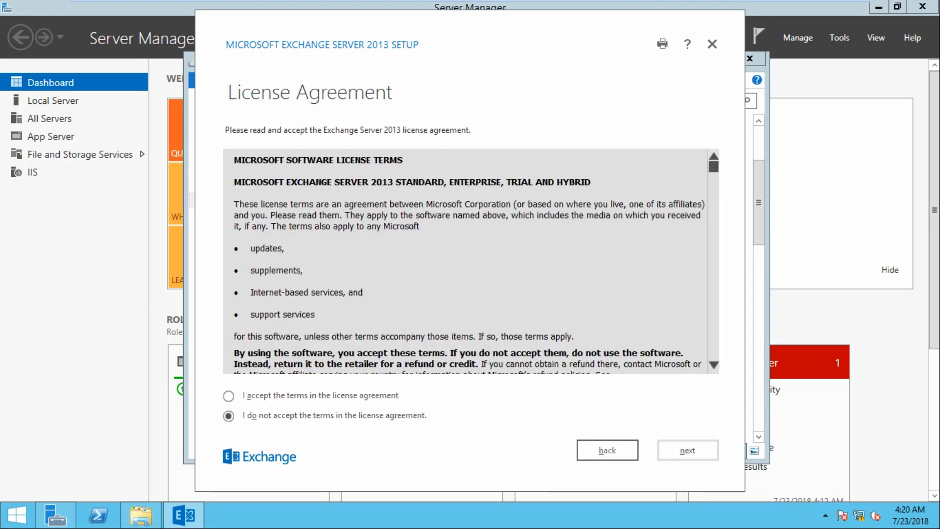
Accept the license, keep recommended settings, and add the Client Access role alongside Mailbox
key("alt+a")
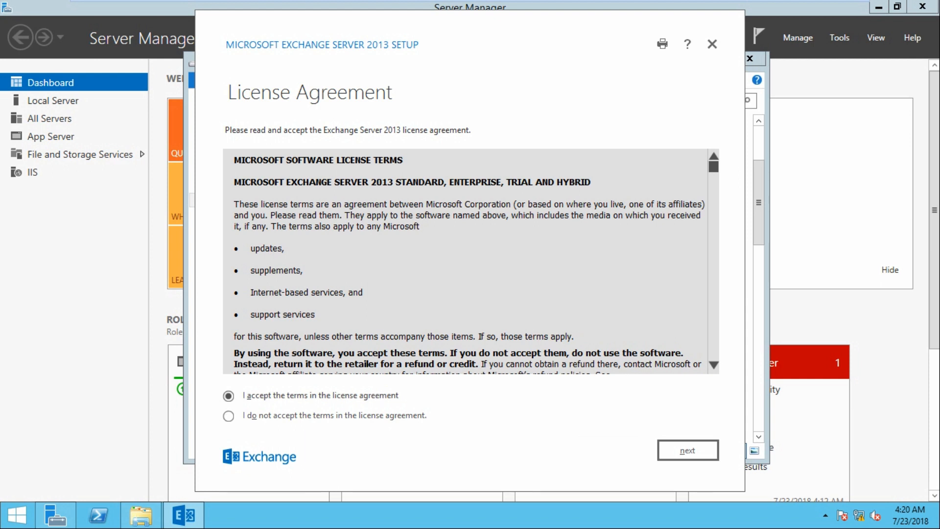
left_click_drag(714, 167, 714, 356)
key("Return")
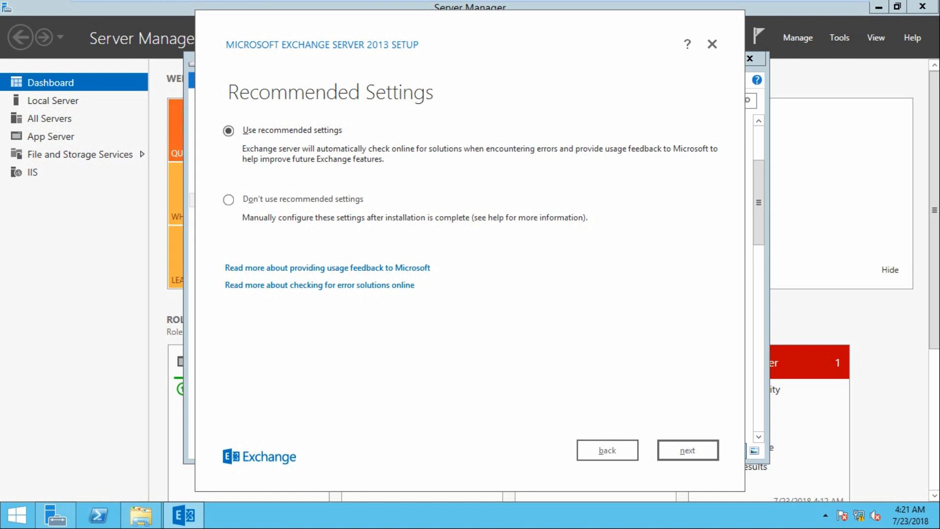
key("Return")
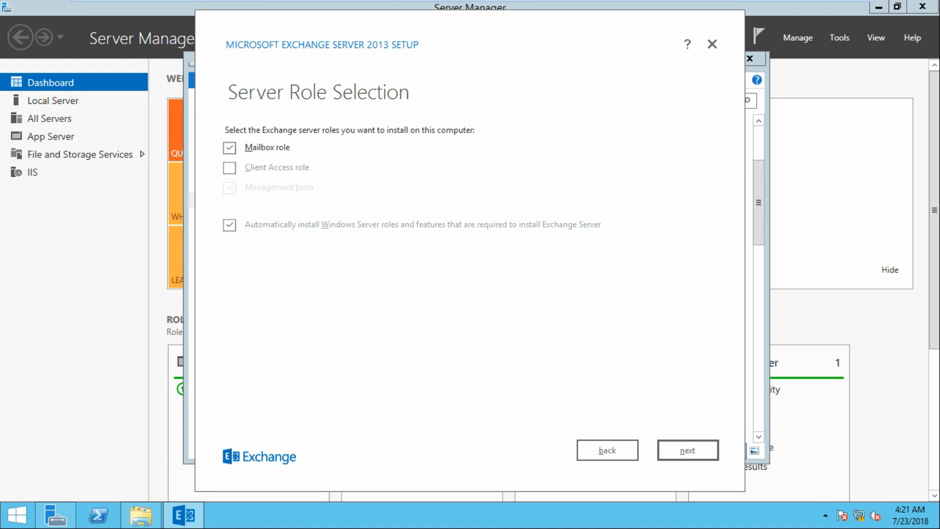
key("alt+c")
key("Return")
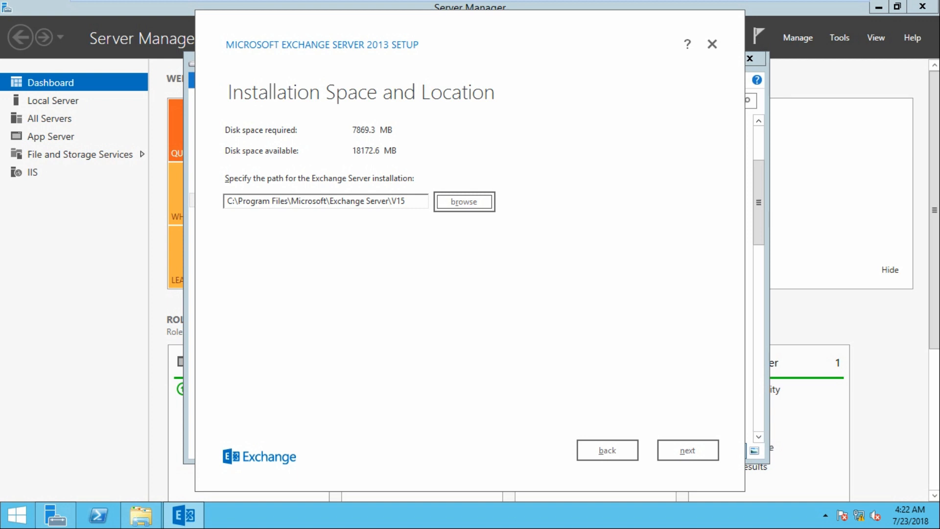
Keep the default V15 install path and name the Exchange organization 'techtutorial'
key("alt+n")
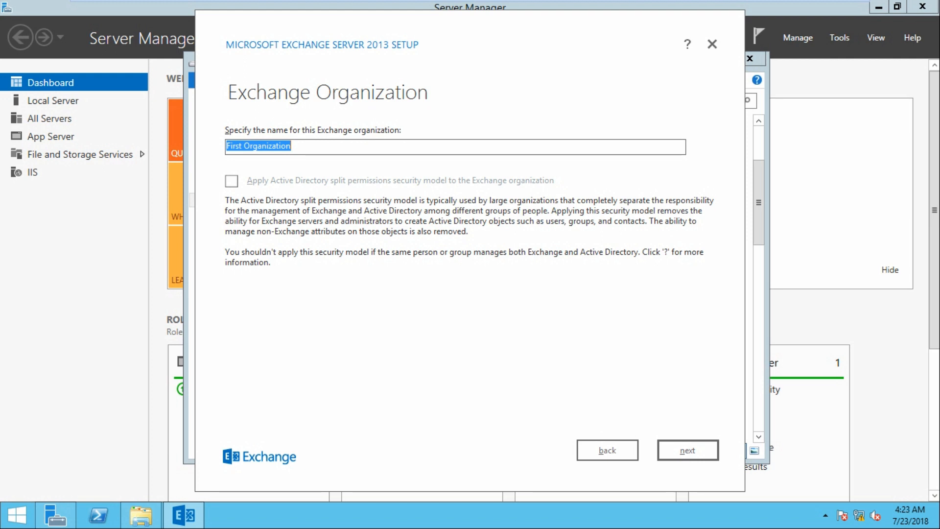
type("techtutorial")
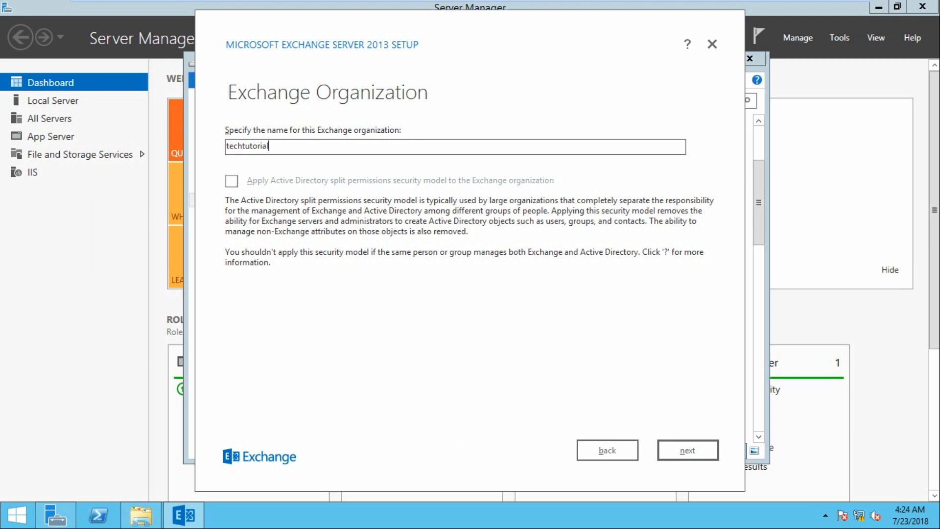
key("Return")
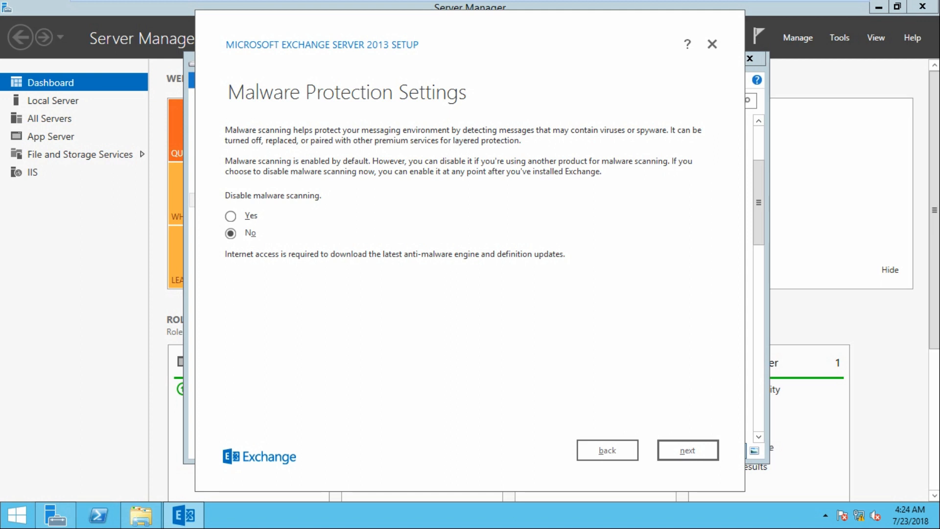
Keep malware scanning enabled and run the Exchange 2013 installation through to Setup Completed
key("Return")
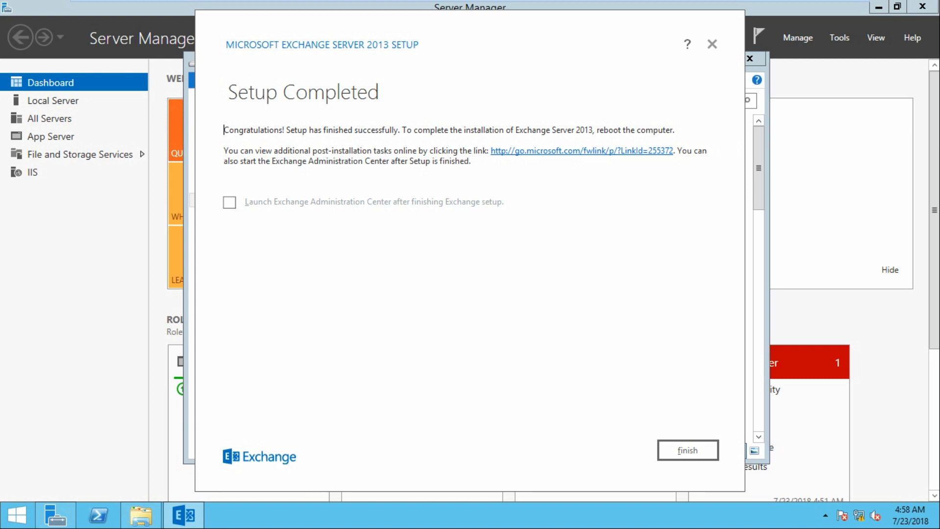
Enable launching the Exchange Administration Center after setup and finish the setup wizard
left_click(229, 202)
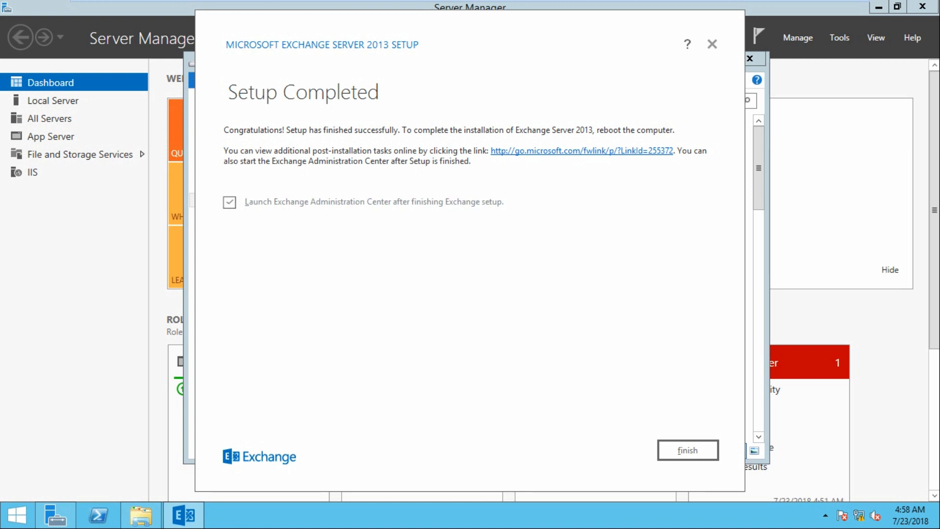
key("Tab")
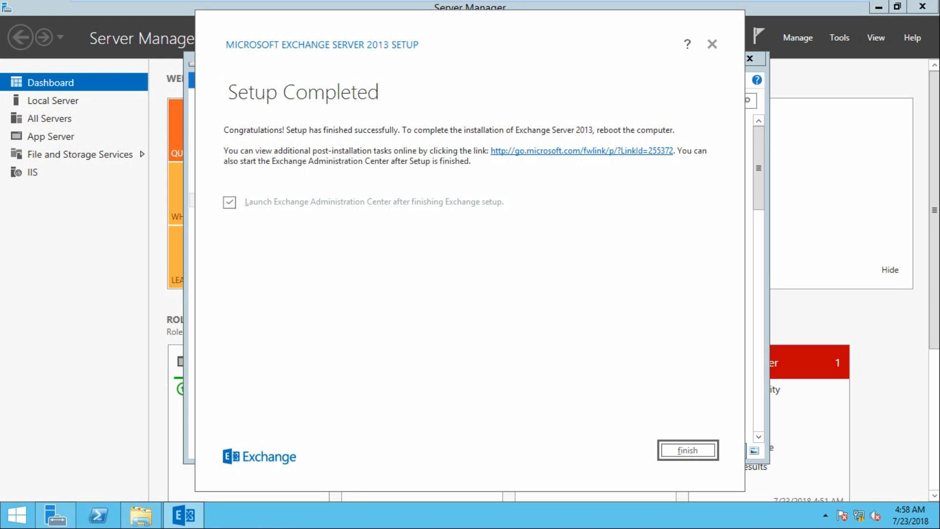
key("Return")
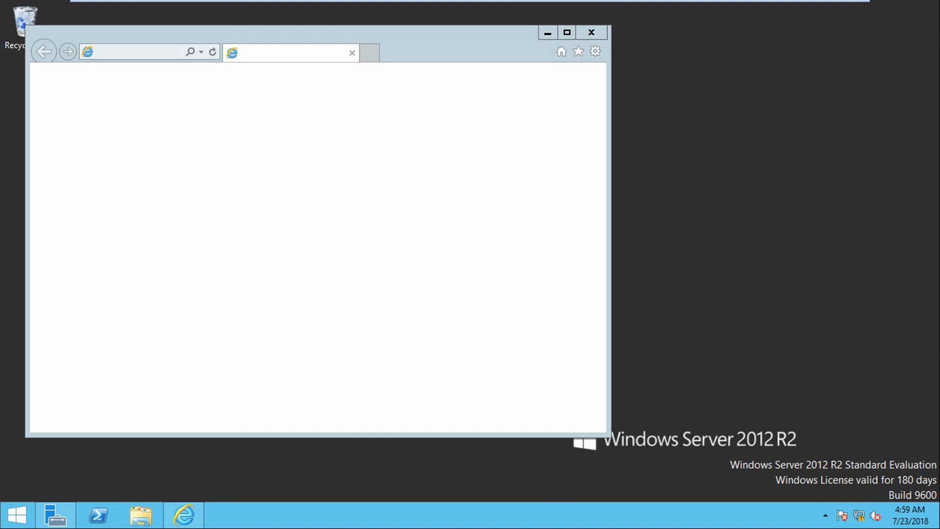
right_click(642, 106)
left_click(680, 144)
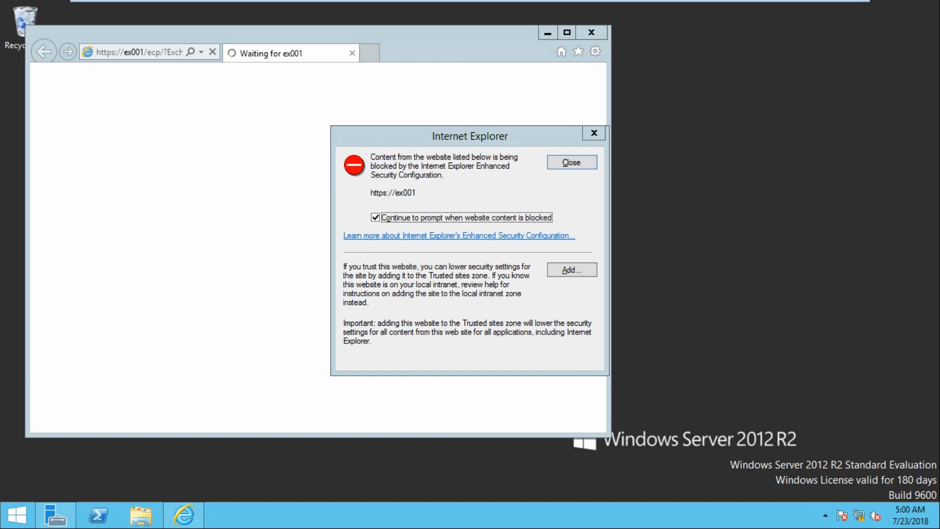
left_click(571, 270)
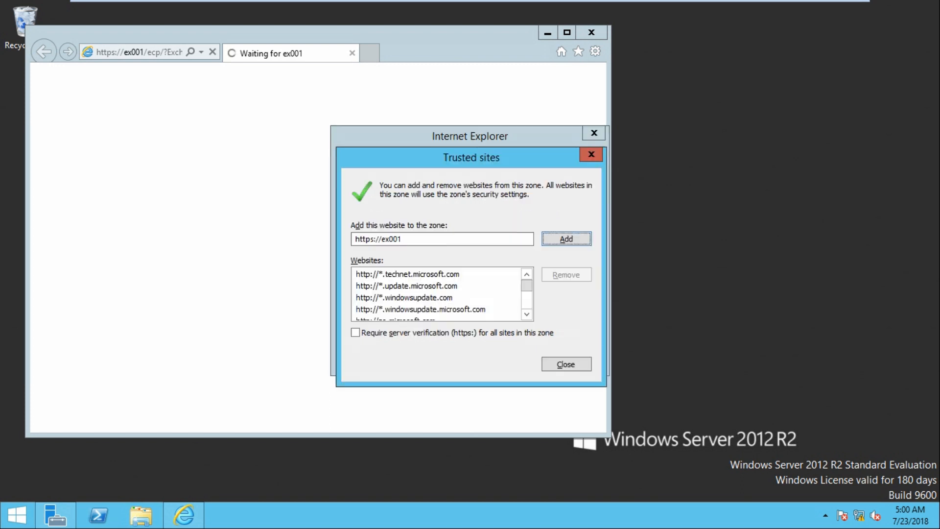
left_click(567, 239)
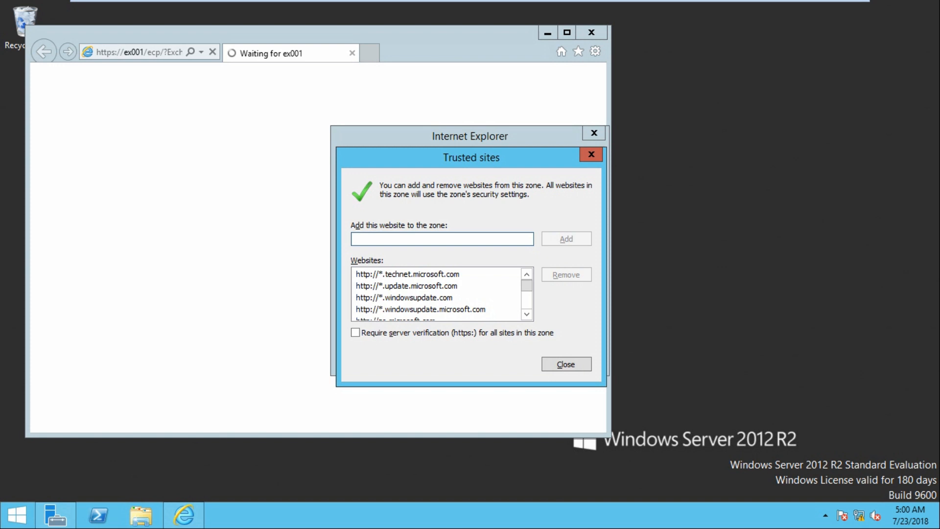
left_click(566, 364)
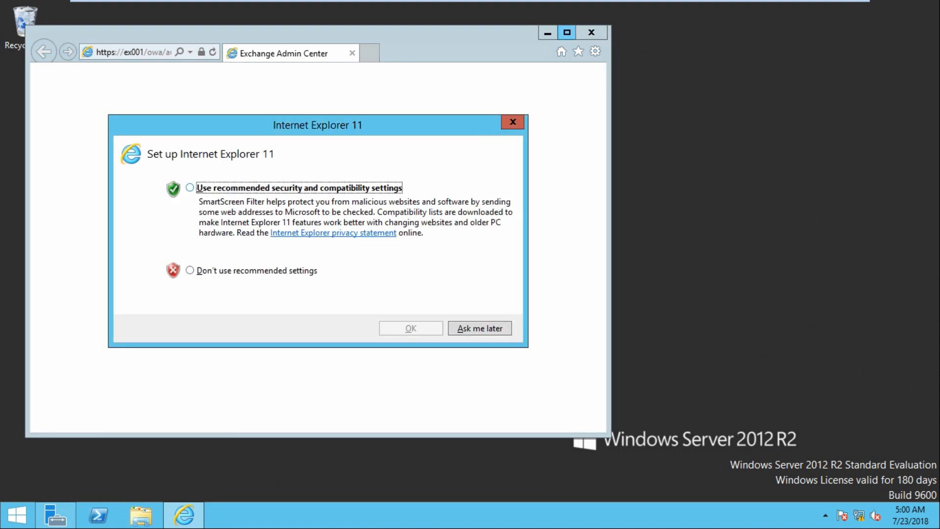
Accept the recommended browser settings and maximize the Exchange Admin Center sign-in window
left_click(190, 187)
key("Return")
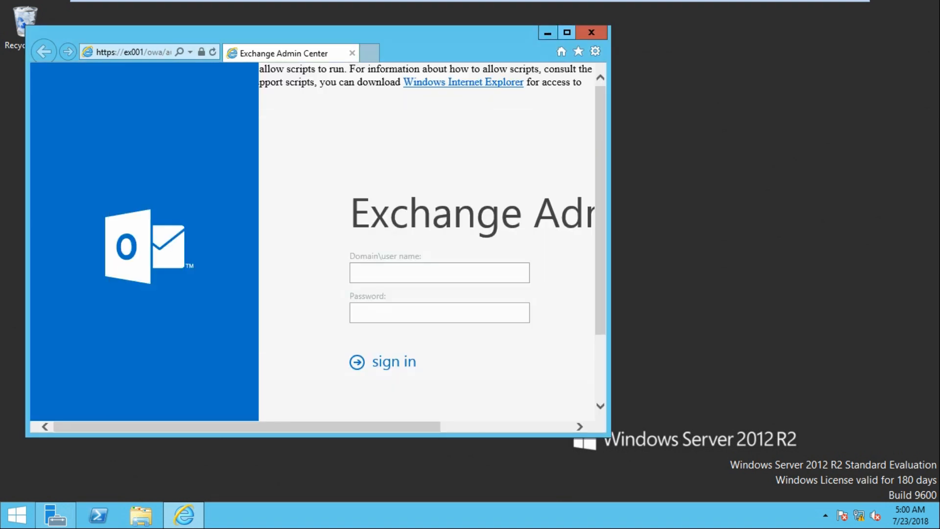
left_click(567, 32)
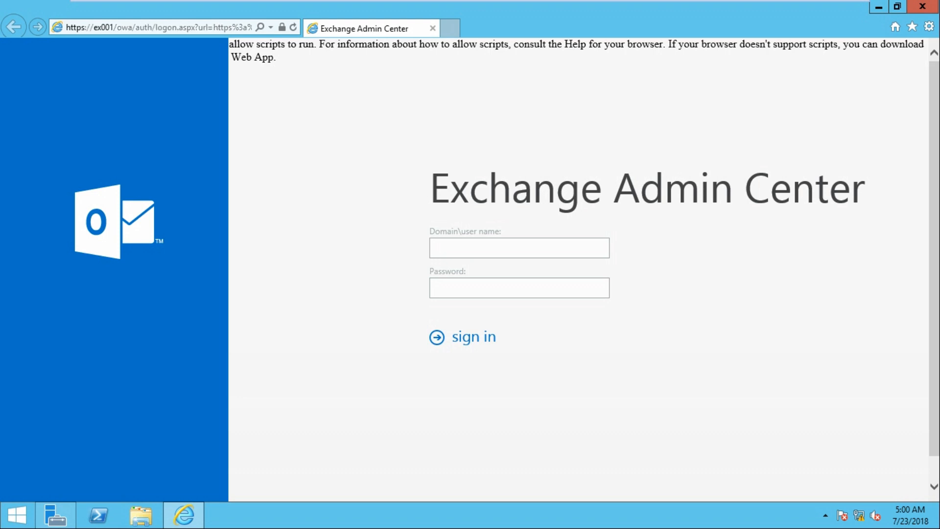
Sign in to Exchange Admin Center as ttt\administrator with the account password
type("ttt\\administrator")
key("Tab")
type("*******")
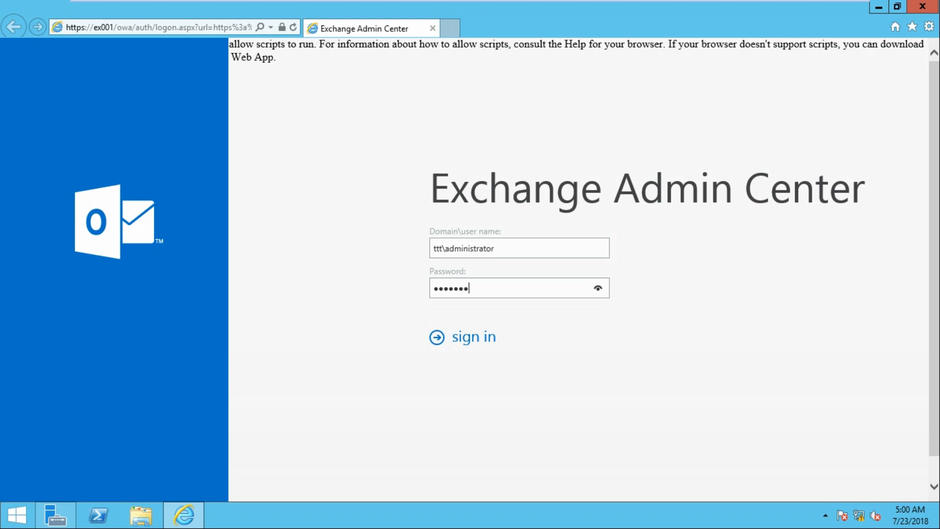
key("Return")
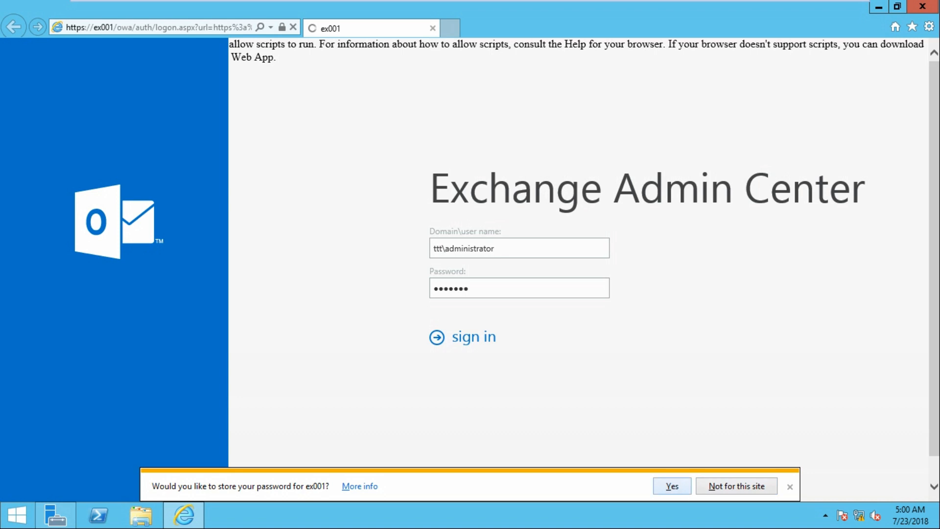
key("Return")
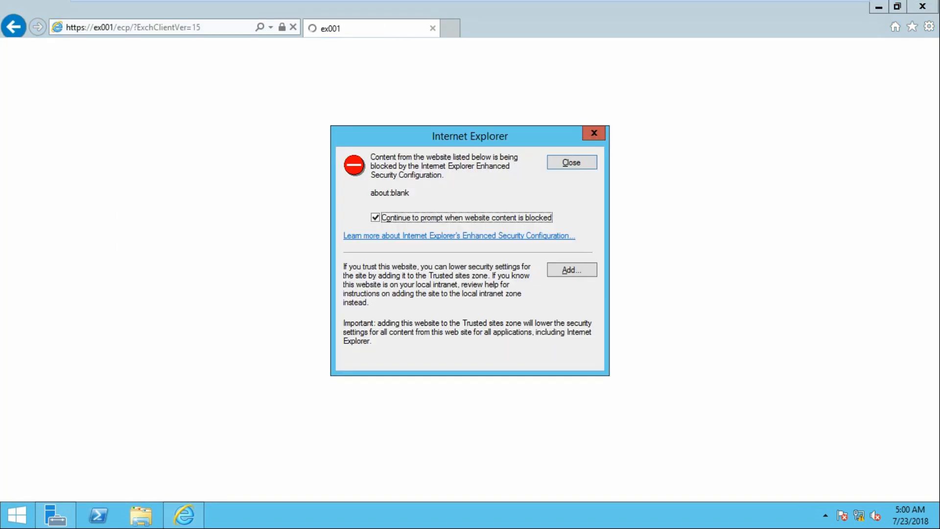
Add about:blank to the trusted sites, then switch to the DC virtual machine
key("alt+a")
key("Return")
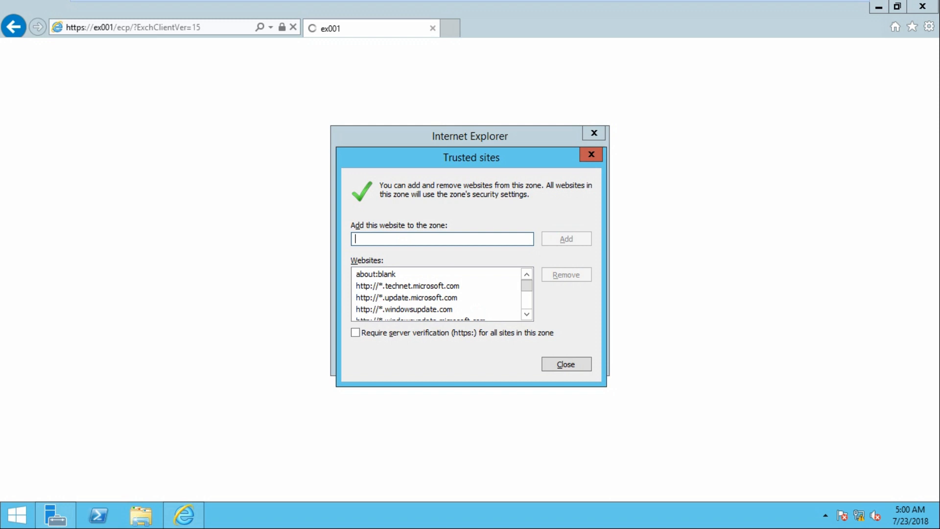
key("Return")
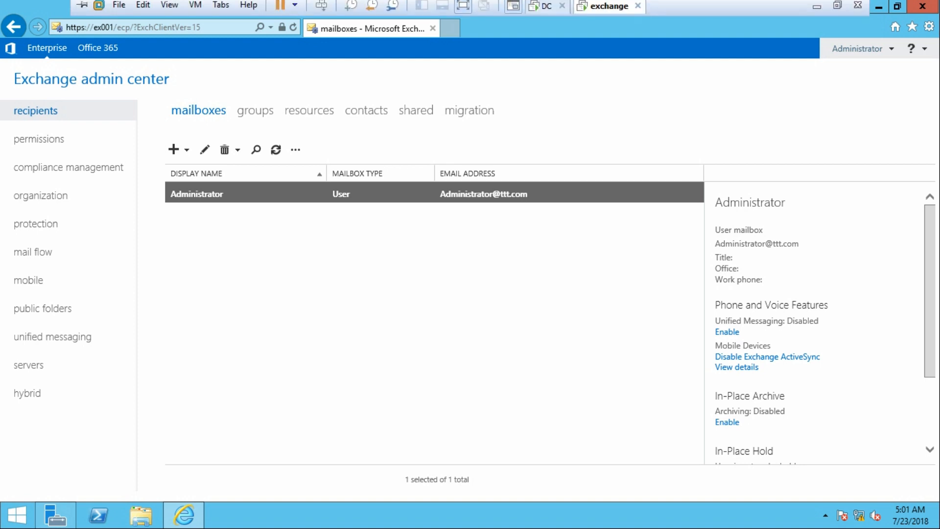
left_click(546, 10)
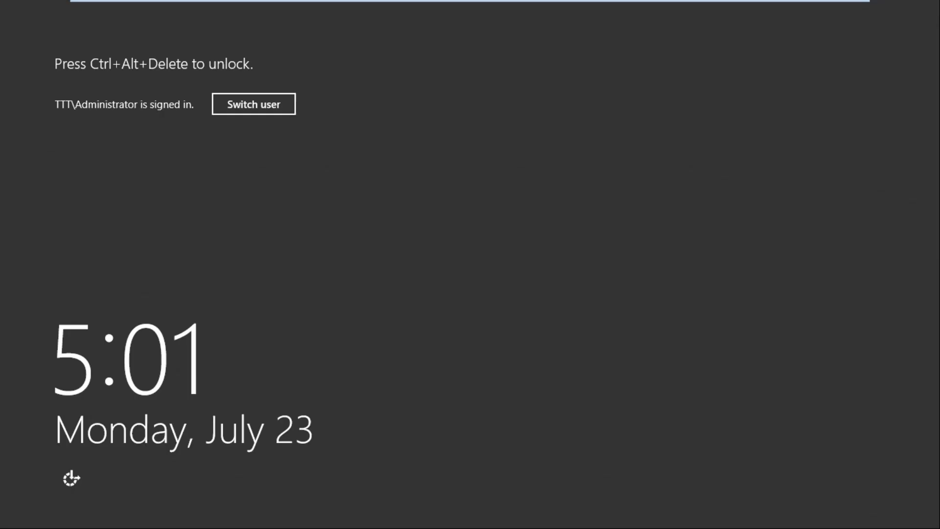
Send Ctrl+Alt+Del to the DC machine and unlock it with the administrator password
mouse_move(250, 1)
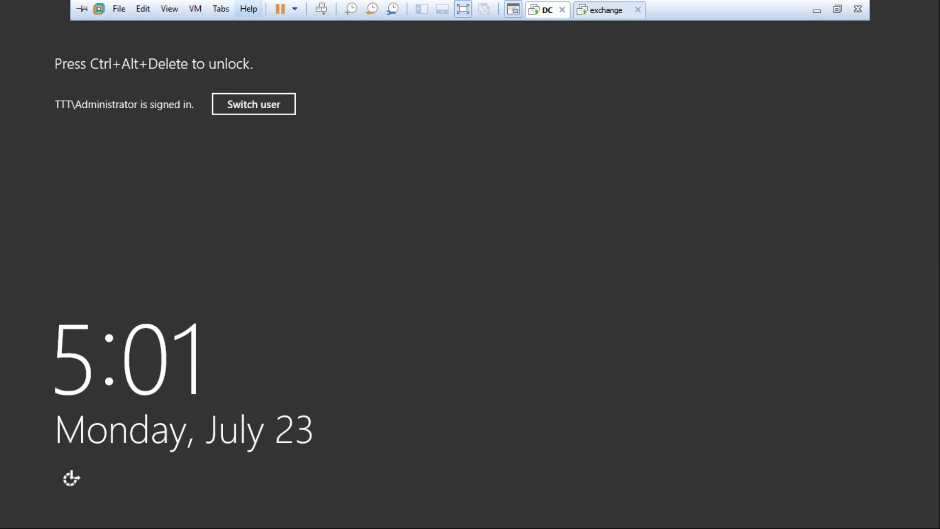
left_click(321, 8)
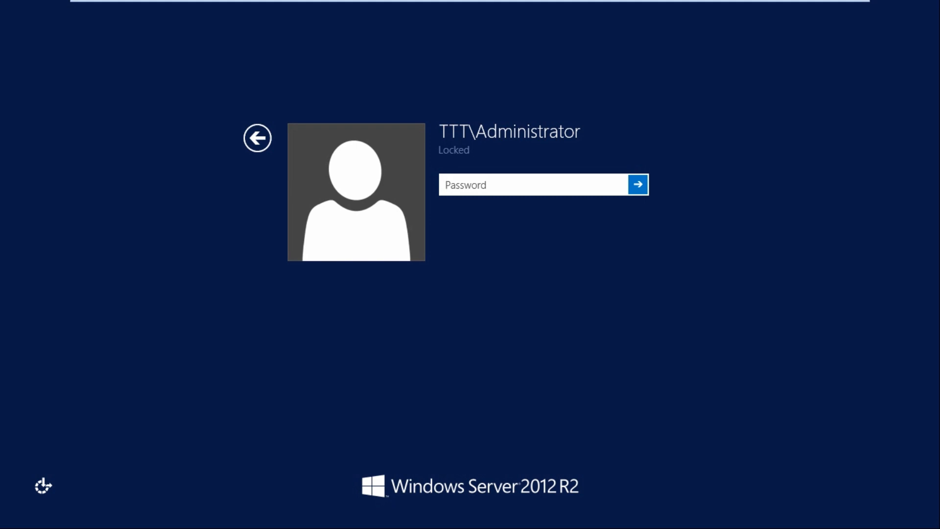
type("•••••••")
key("Return")
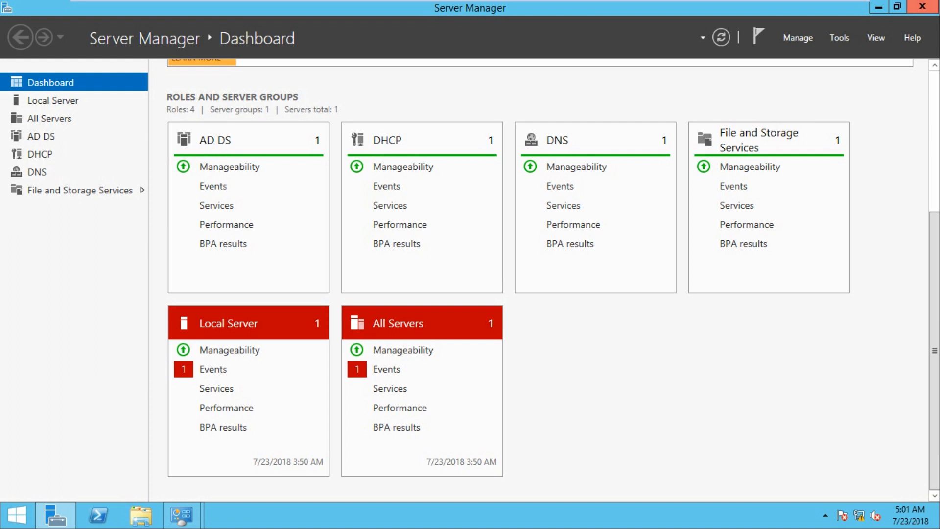
Close Server Manager, the connection details, Ethernet0 status and Network and Sharing Center windows
left_click(922, 7)
left_click(588, 136)
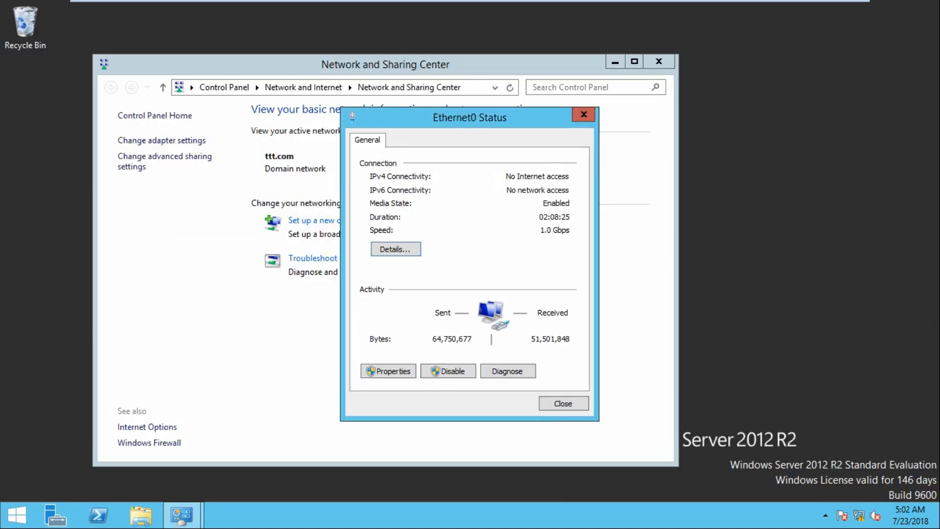
left_click(584, 114)
left_click(659, 62)
Reopen Server Manager from the taskbar and show its Tools list
mouse_move(563, 2)
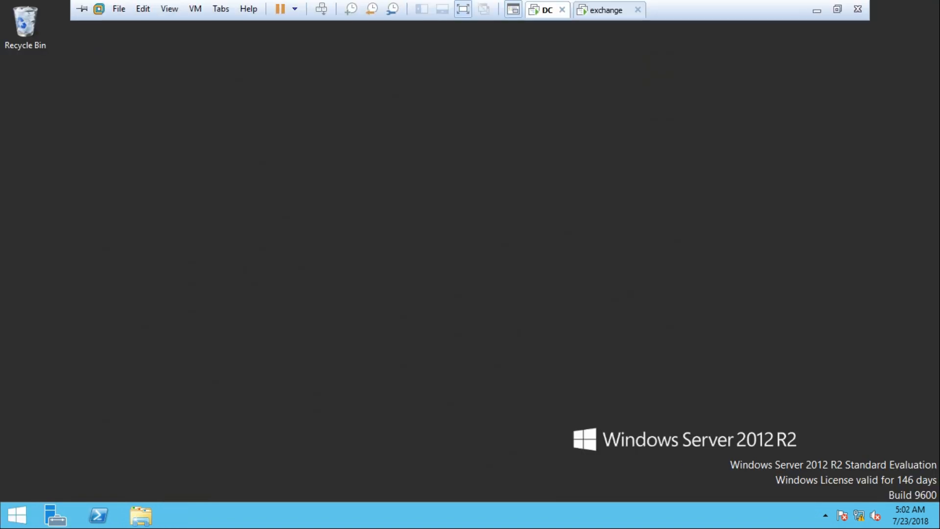
left_click(55, 515)
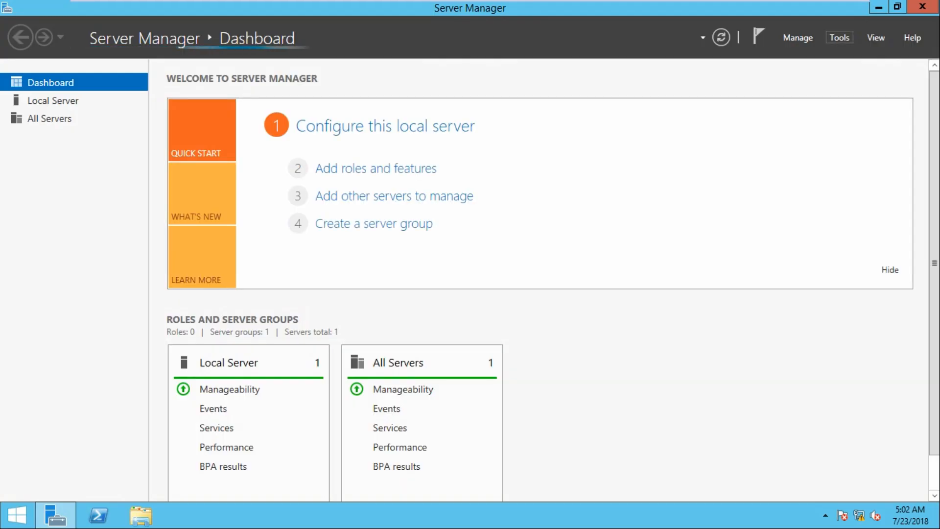
left_click(839, 38)
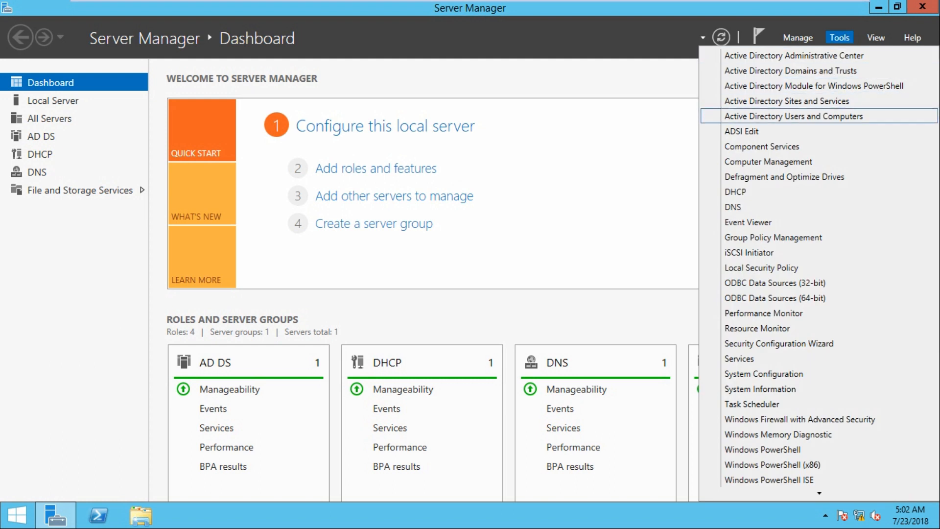
Open Active Directory Users and Computers and browse Computers, Domain Controllers and Users
left_click(793, 116)
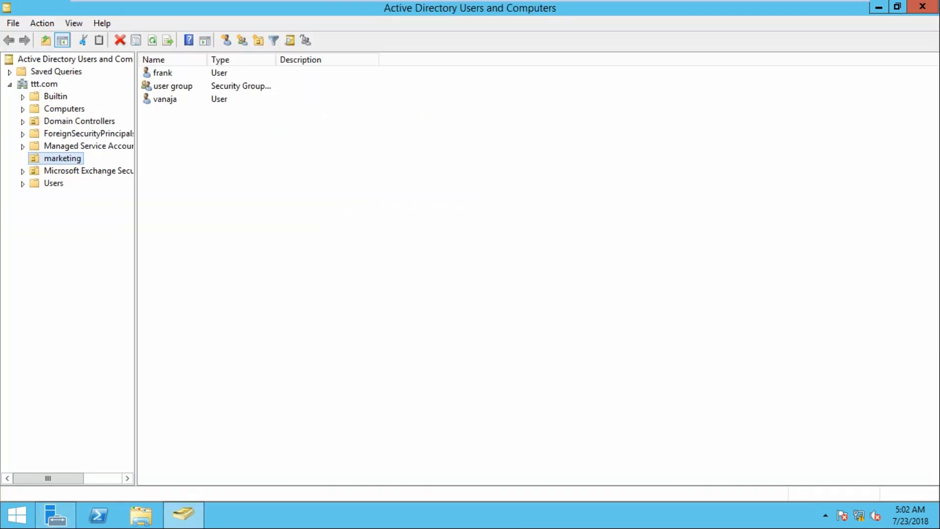
left_click(64, 108)
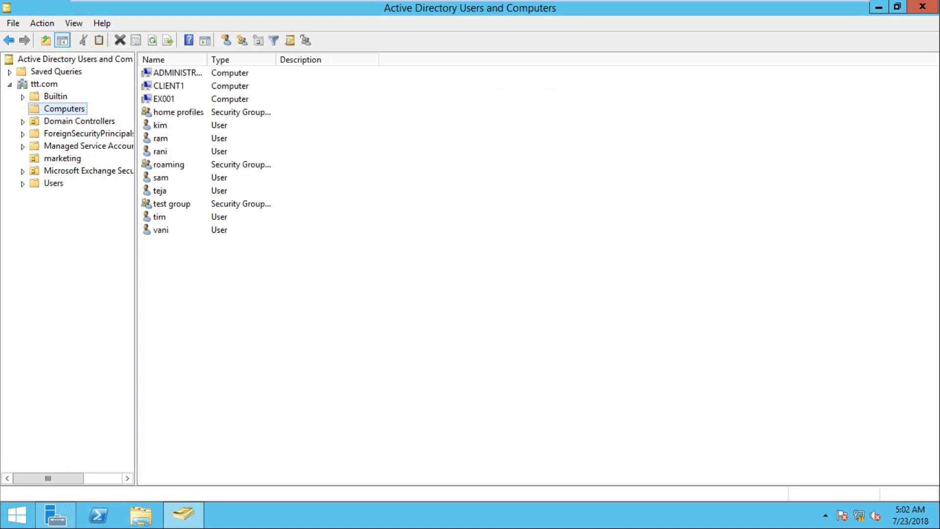
left_click(79, 122)
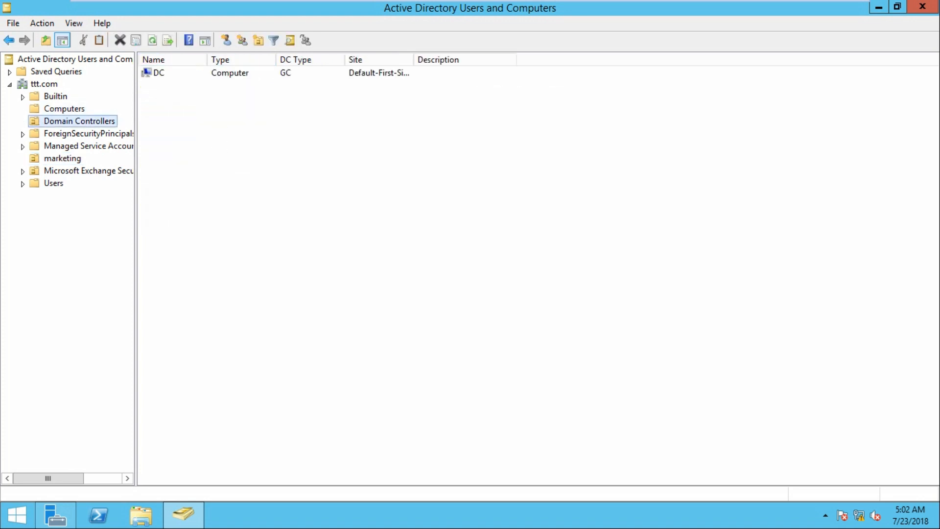
left_click(64, 109)
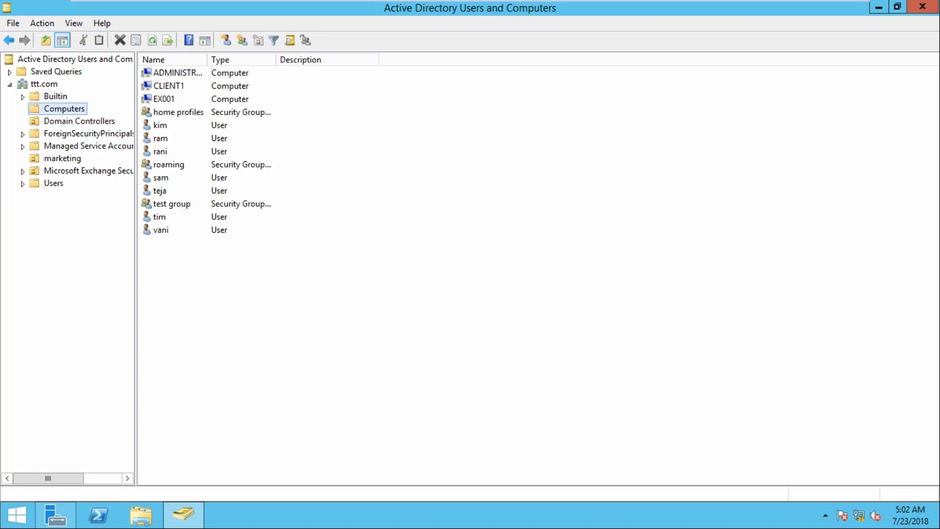
left_click(53, 183)
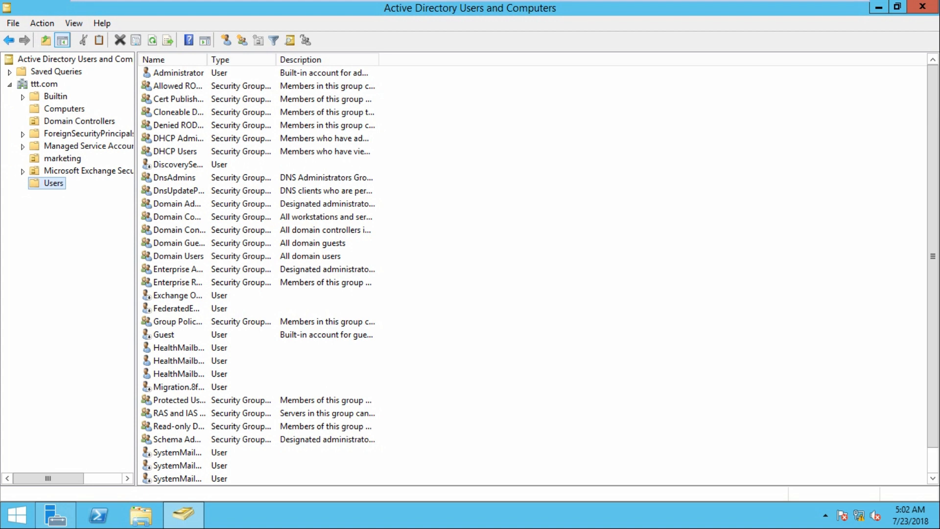
Start a New > User account in the marketing organizational unit
left_click(62, 159)
mouse_move(48, 479)
left_mouse_down()
mouse_move(86, 478)
mouse_move(58, 479)
left_mouse_up()
right_click(223, 193)
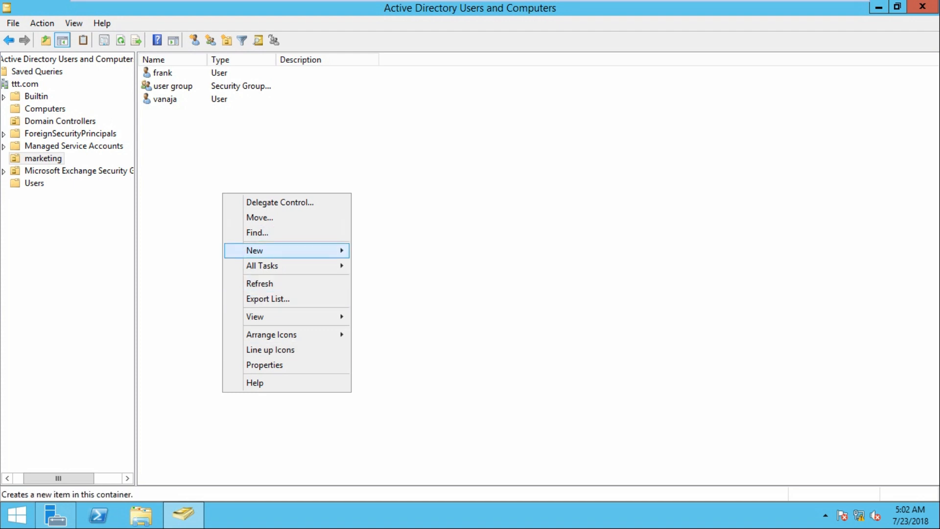
mouse_move(294, 251)
left_click(379, 387)
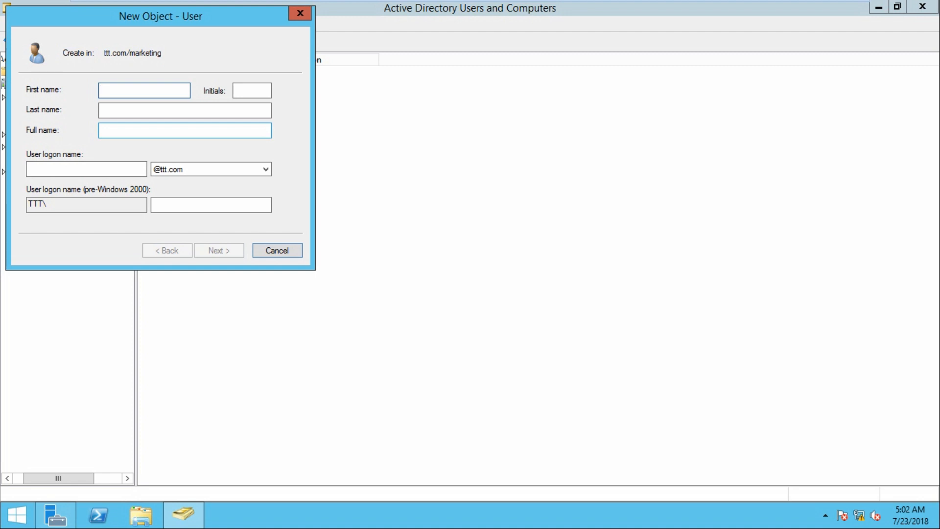
Enter the new user's first name and logon name
type("s")
key("BackSpace")
type("tony")
left_click(87, 169)
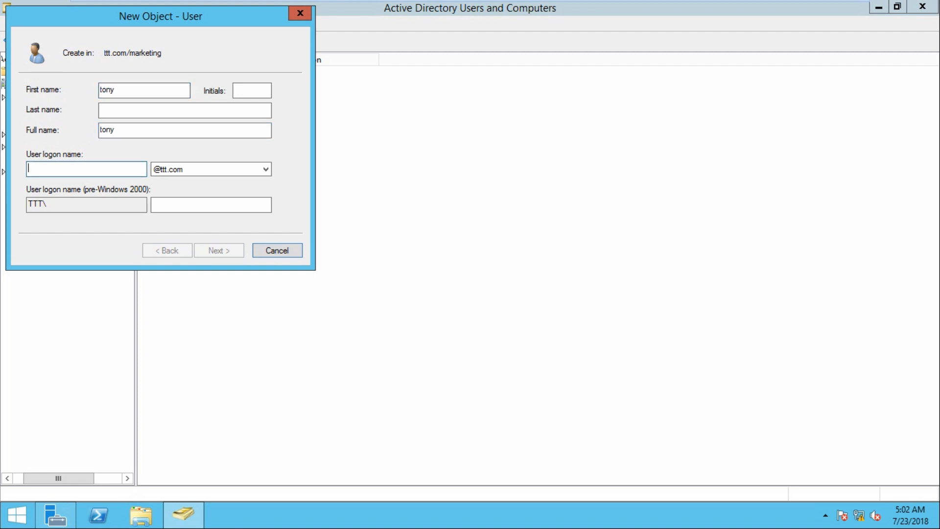
type("tony")
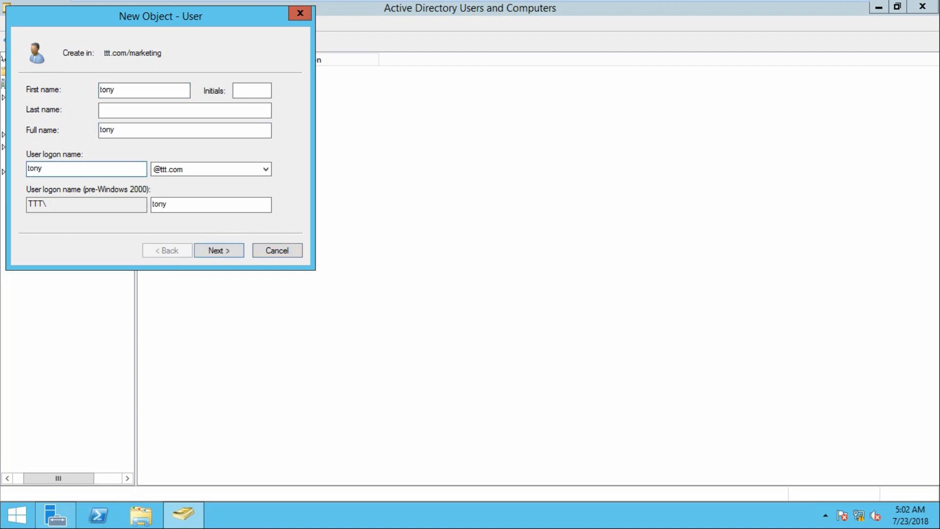
left_click(218, 250)
Set password never expires, user cannot change it, no forced change, and enter the password twice
left_click(31, 134)
left_click(31, 151)
left_click(30, 169)
left_click(196, 90)
type("*******")
key("Tab")
type("*****")
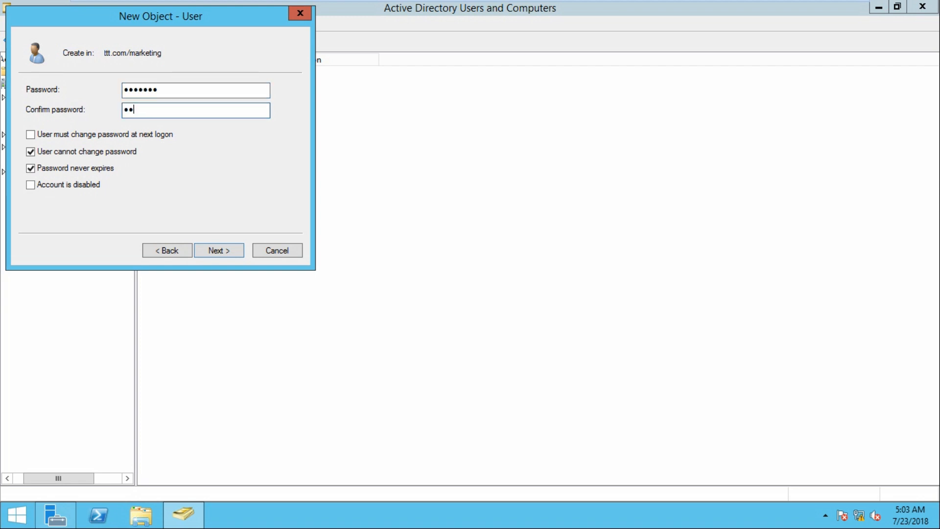
type("**")
key("Return")
key("Return")
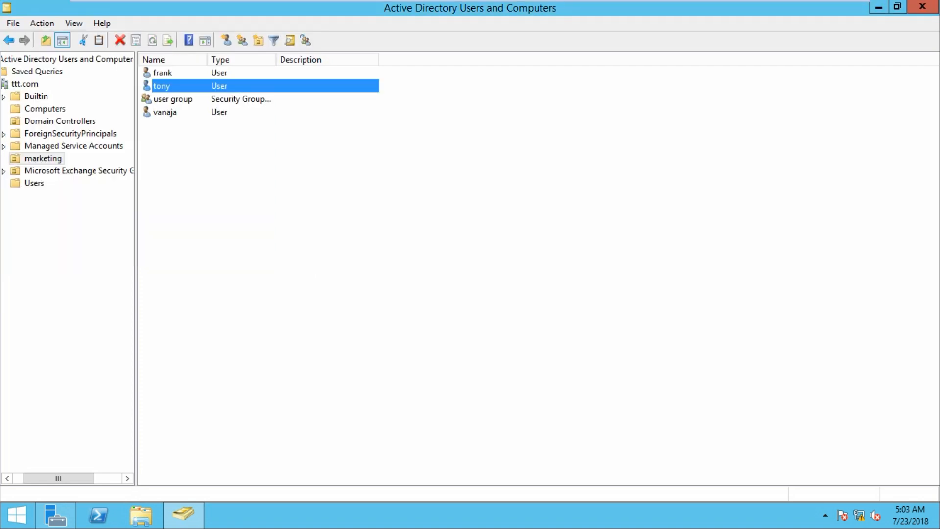
Start another New > User in marketing and enter its first name and logon name
right_click(190, 171)
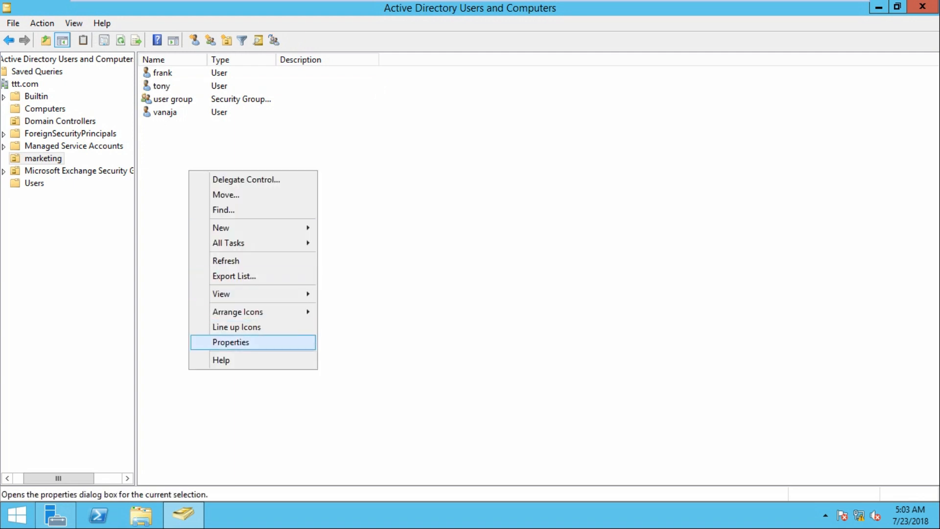
mouse_move(253, 228)
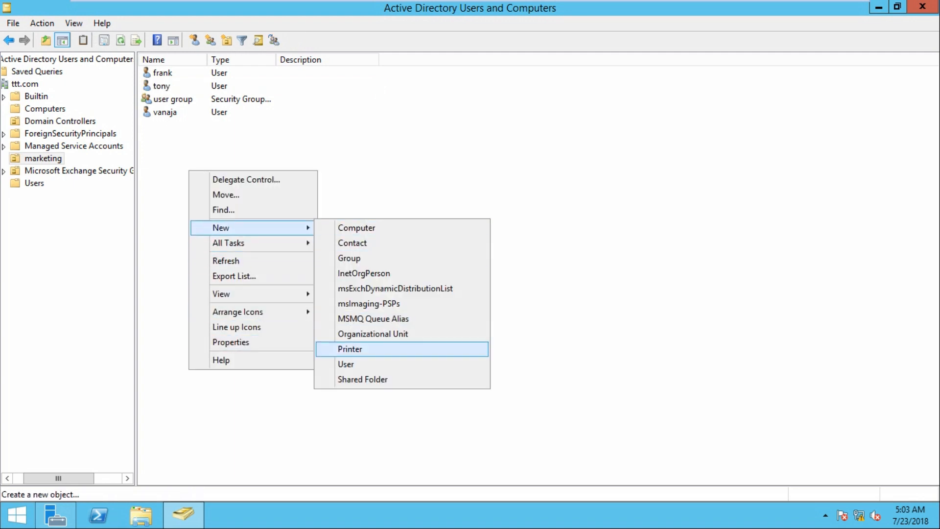
left_click(362, 363)
left_click_drag(212, 16, 441, 77)
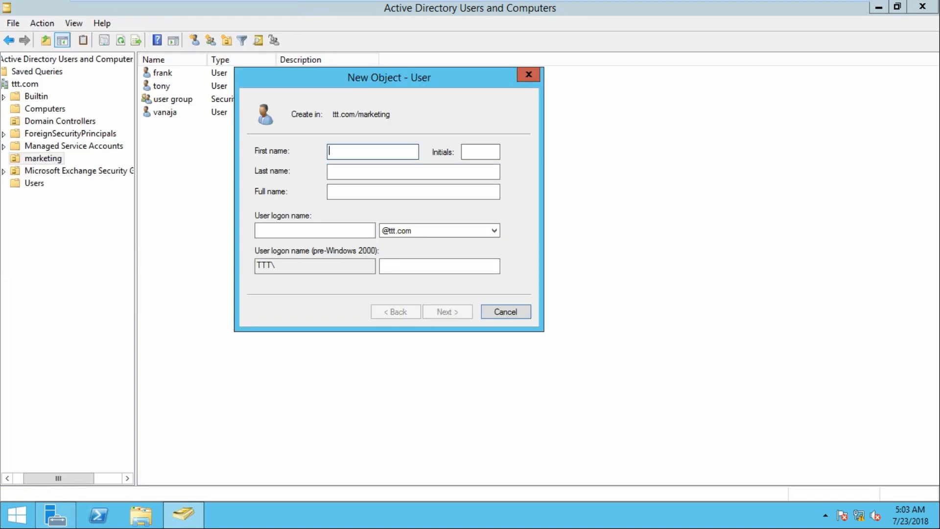
type("sony")
key("Tab")
key("Tab")
key("Tab")
key("Tab")
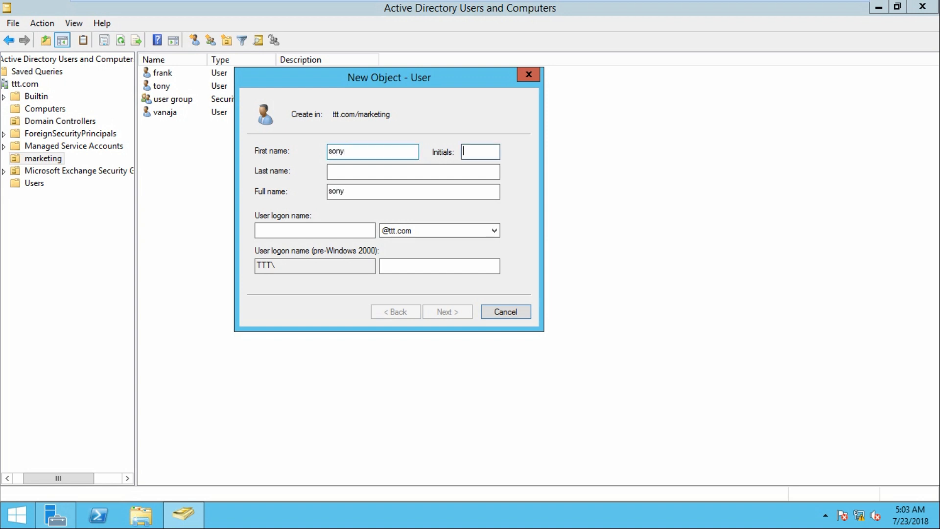
type("sony")
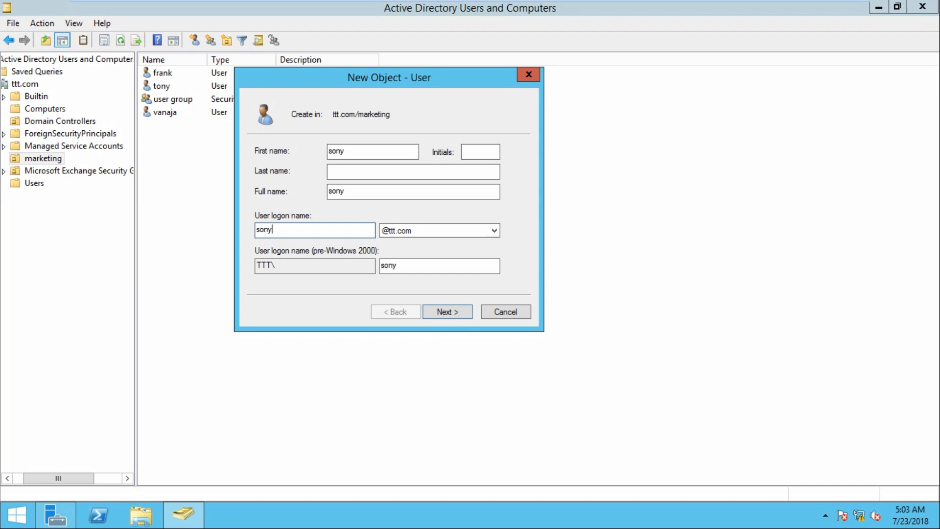
key("Return")
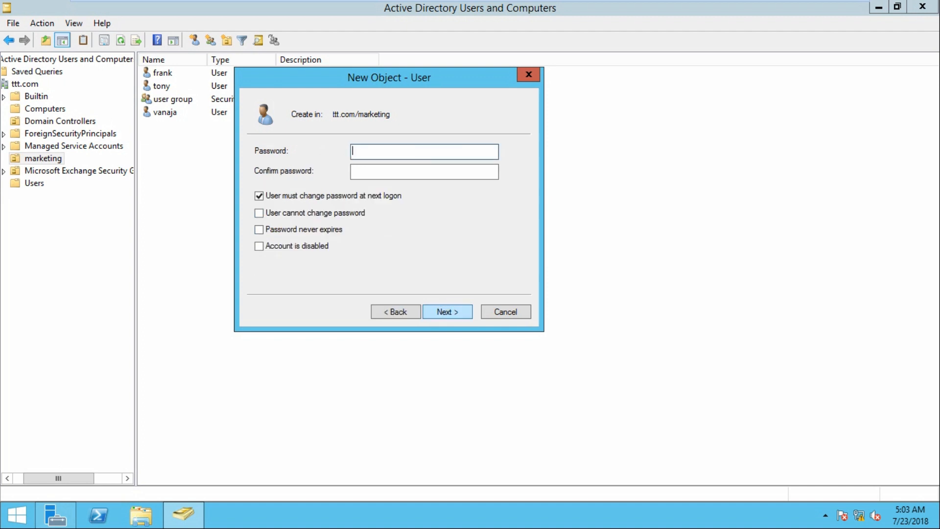
Set no forced change, user cannot change password, never expires, and enter the password twice
left_click(259, 196)
left_click(259, 213)
left_click(259, 229)
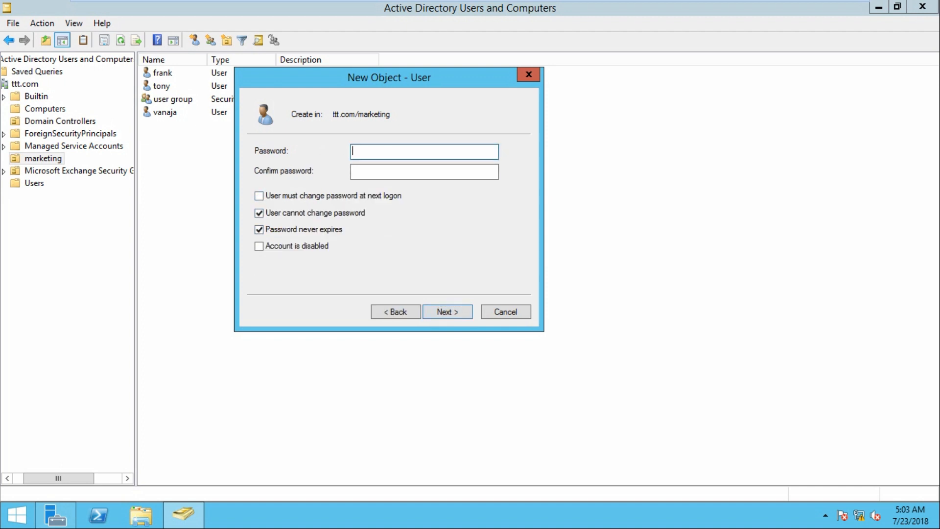
type("•••••••")
key("Tab")
type("•••••••")
Clear the password mismatch error and re-enter matching passwords to reach the summary
key("Return")
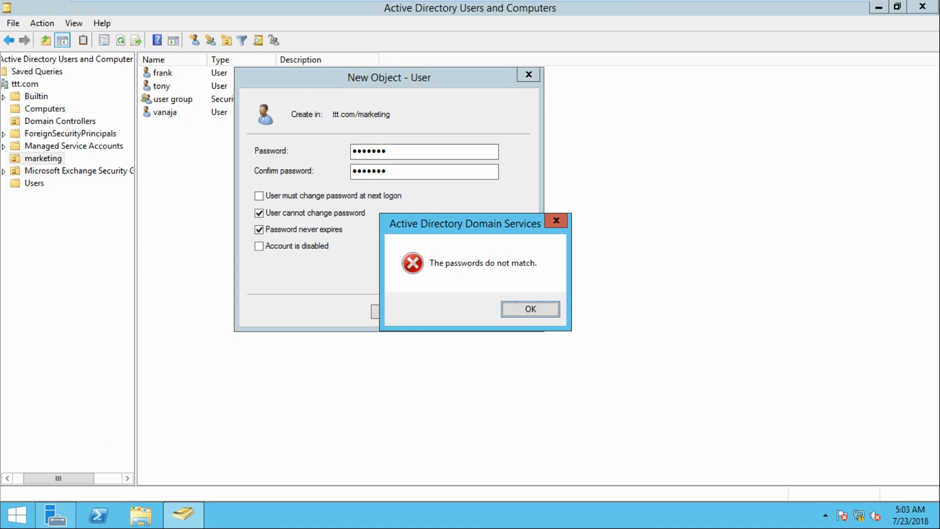
key("Return")
type("•••••••")
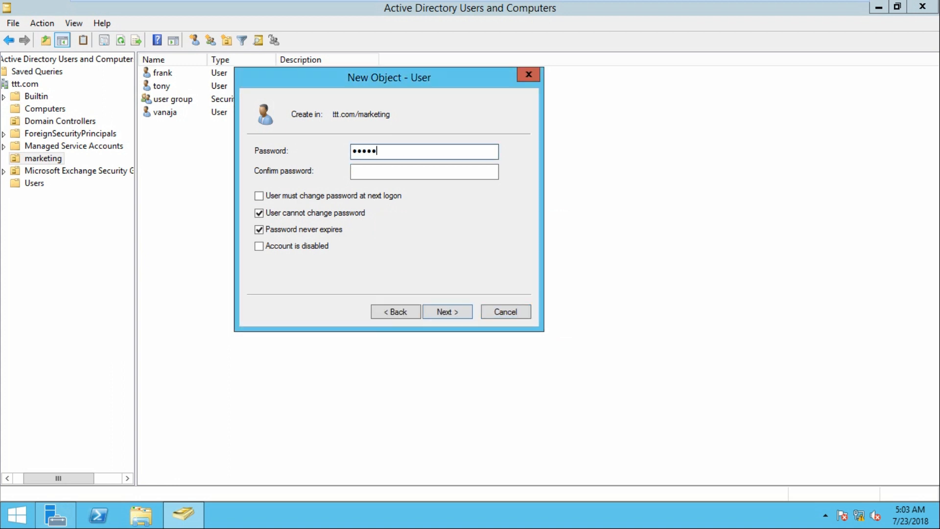
key("Tab")
type("•••••")
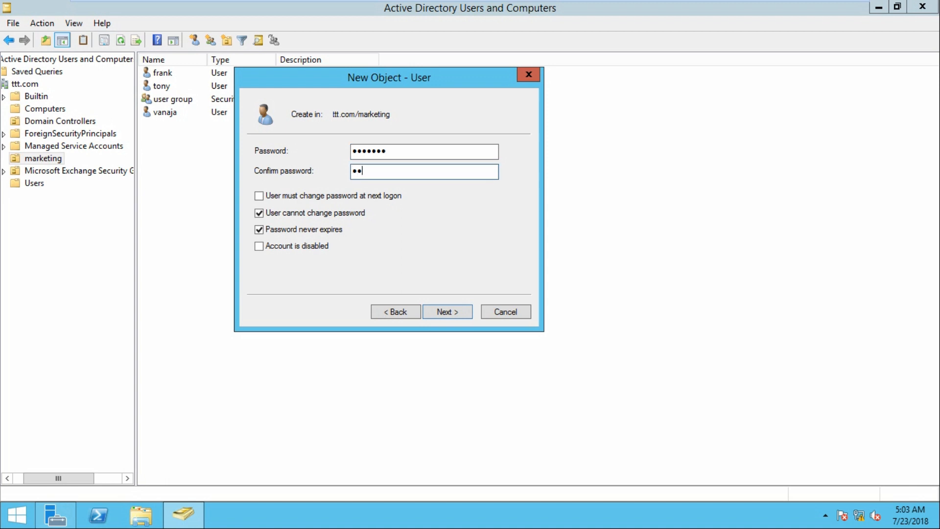
type("••")
key("Return")
key("Return")
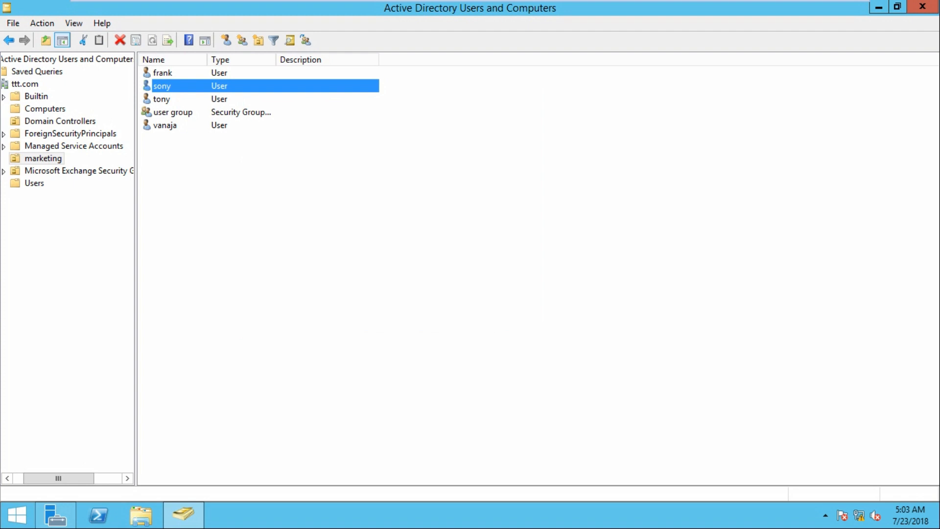
mouse_move(563, 1)
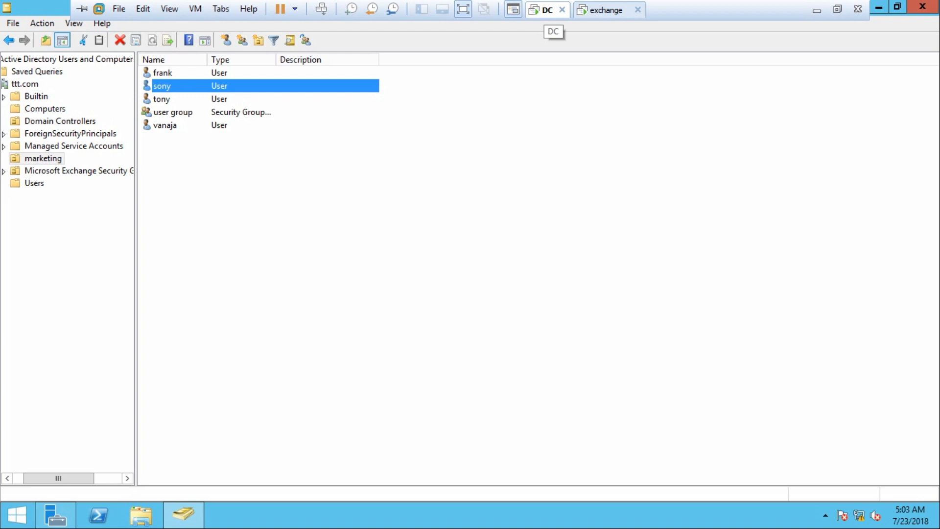
On the Exchange VM, create a user mailbox for the second new marketing user and save it
left_click(606, 10)
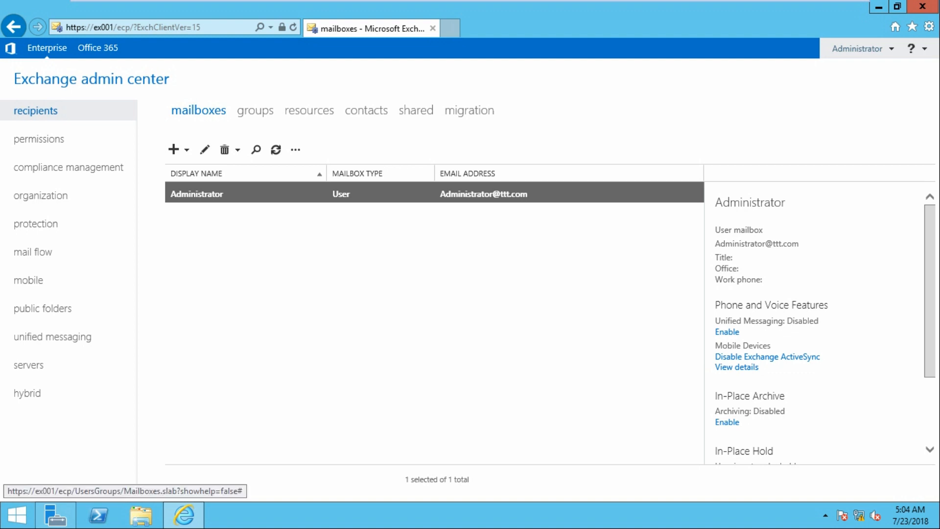
left_click(173, 150)
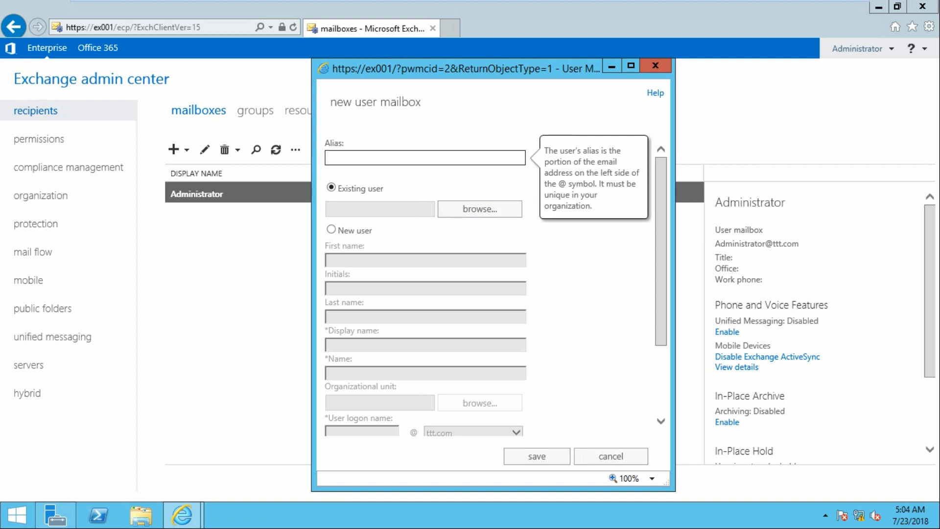
left_click(480, 209)
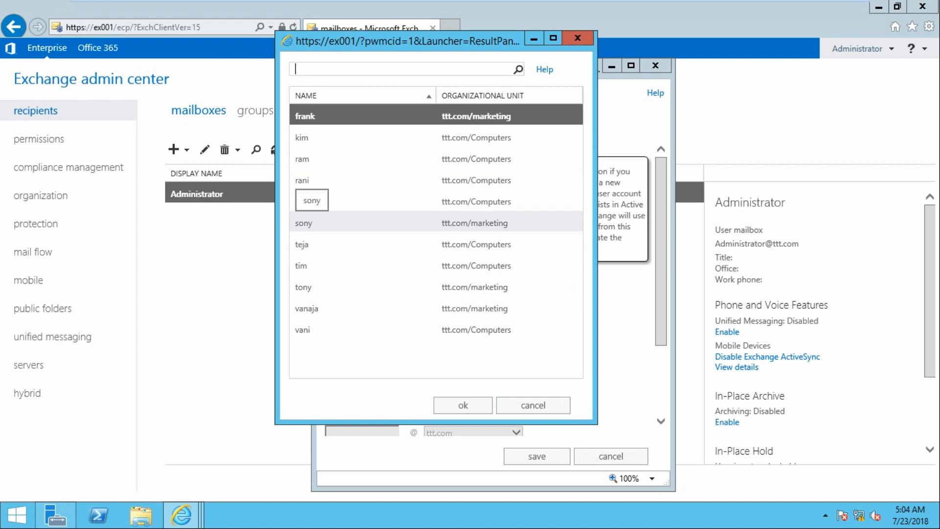
left_click(311, 223)
left_click(311, 287)
left_click(310, 223)
left_click(463, 405)
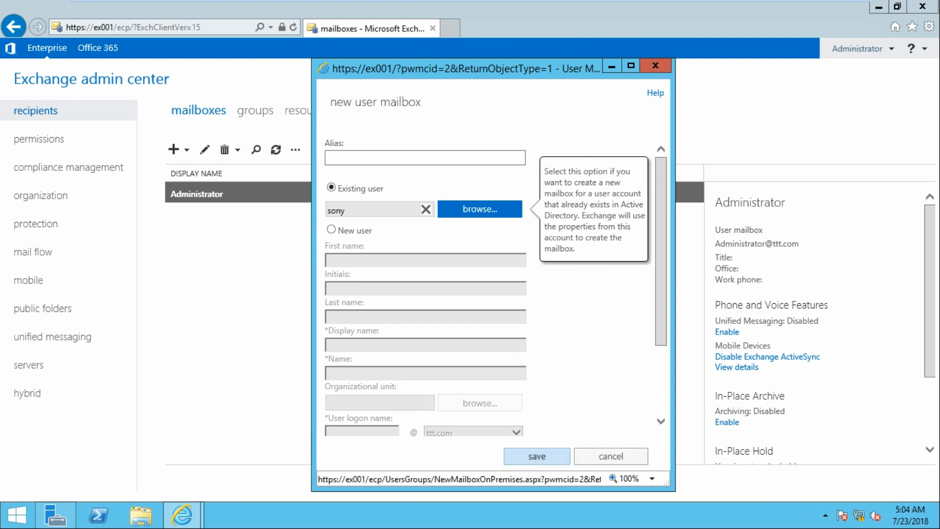
left_click(536, 456)
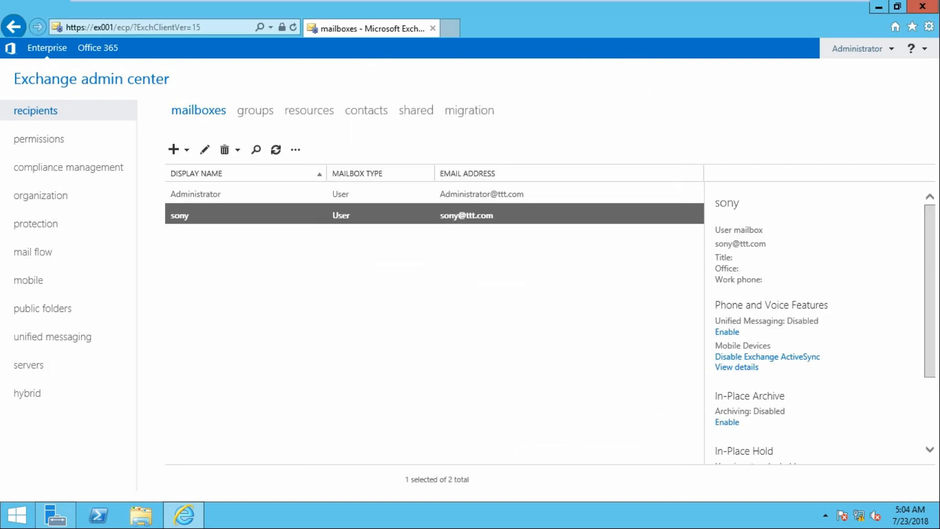
Create a user mailbox for the first new marketing user from the directory user list
left_click(174, 149)
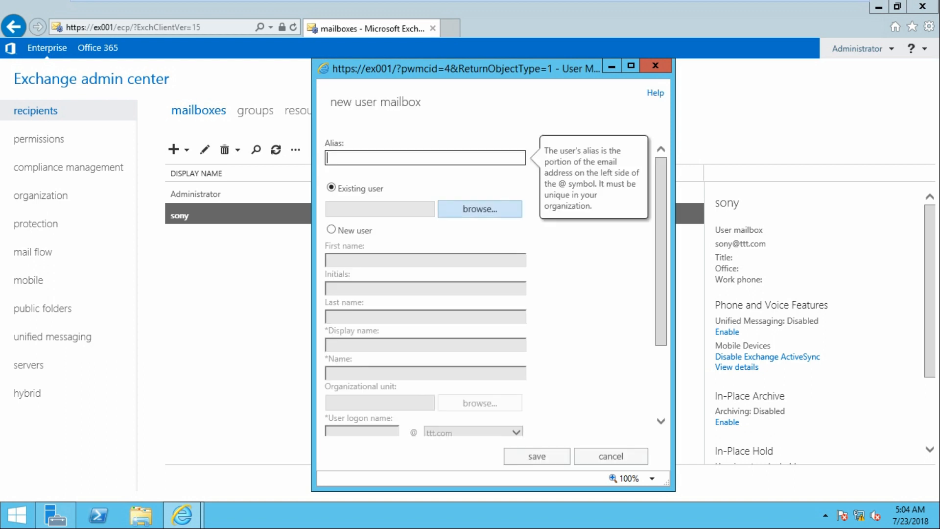
left_click(480, 209)
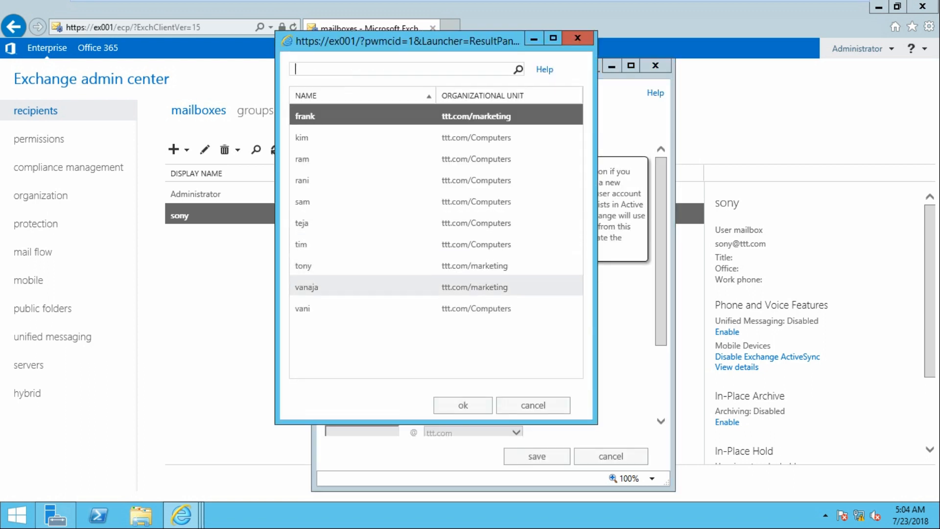
left_click(313, 266)
left_click(462, 406)
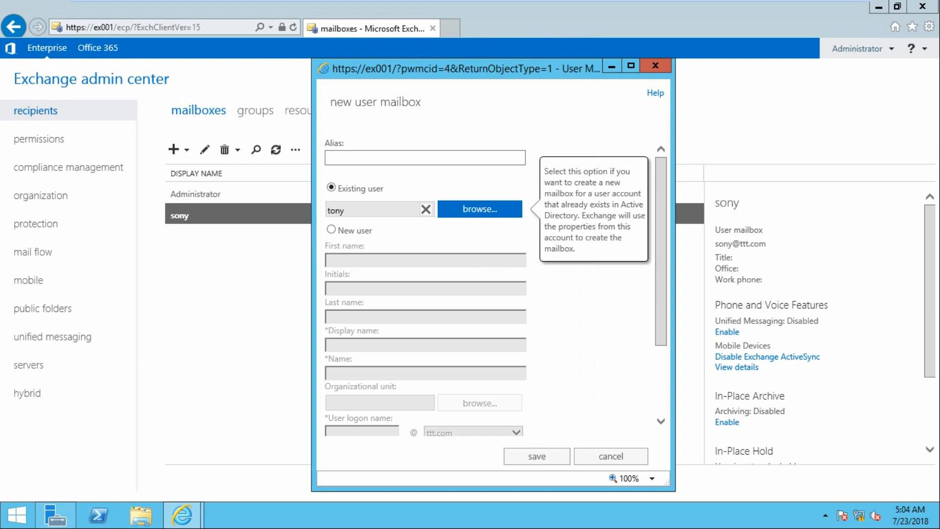
left_click(537, 456)
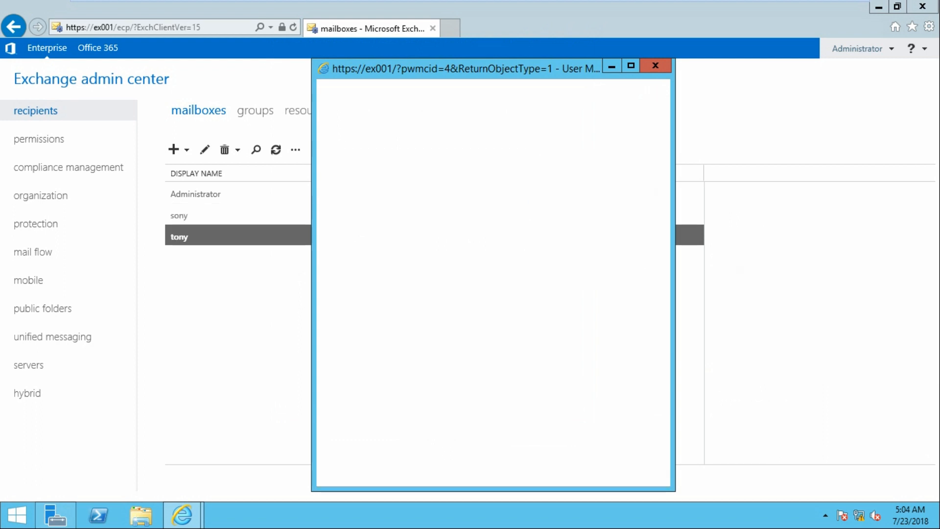
Compare the two users' mailbox details, then switch to the domain controller's console
mouse_move(542, 1)
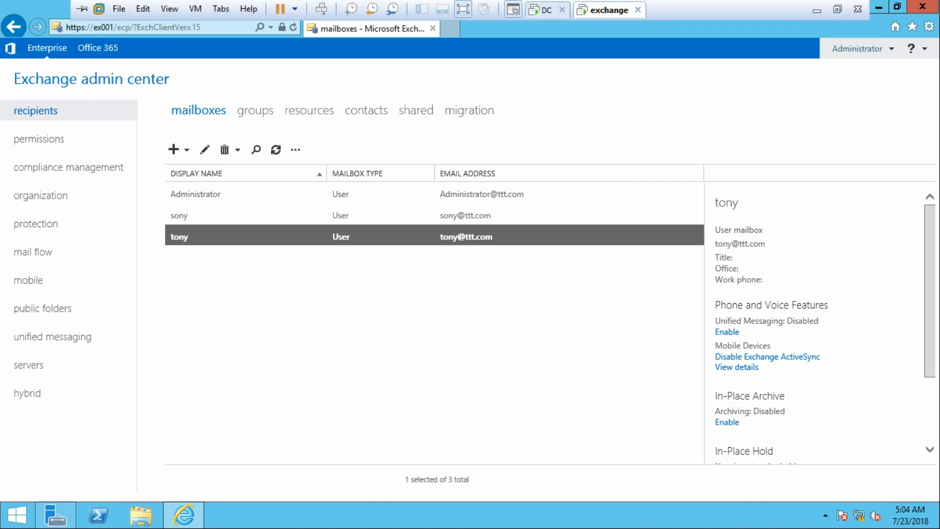
left_click(434, 214)
left_click(434, 236)
left_click(434, 214)
left_click(434, 236)
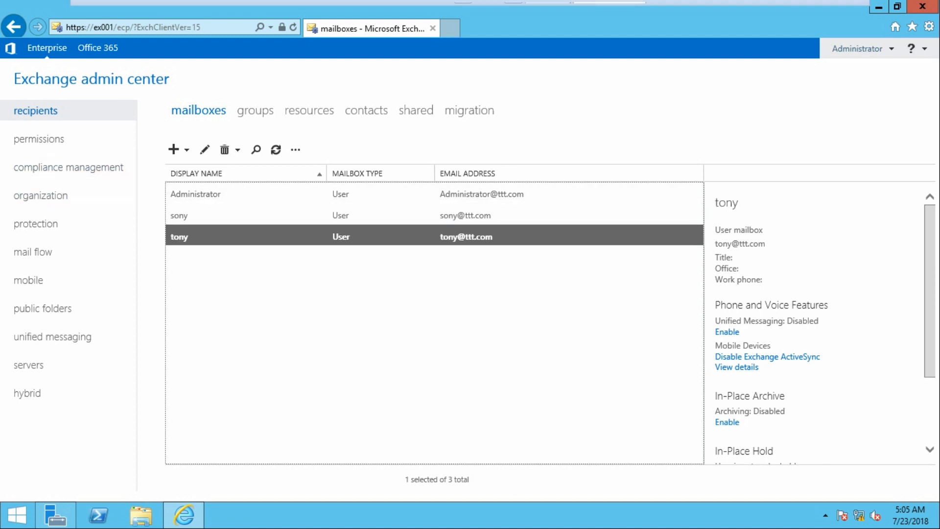
left_click(545, 9)
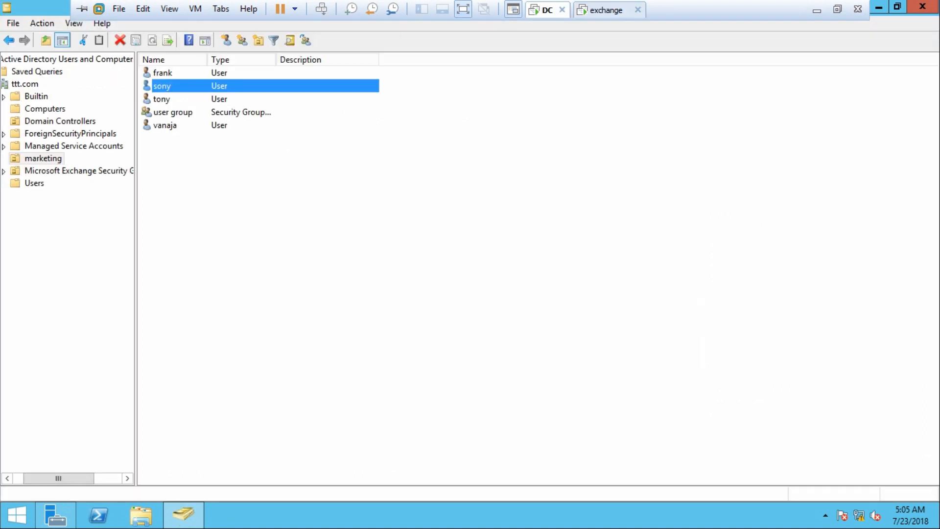
Power on W7 ult client1 from the library and start Windows normally
left_click(513, 9)
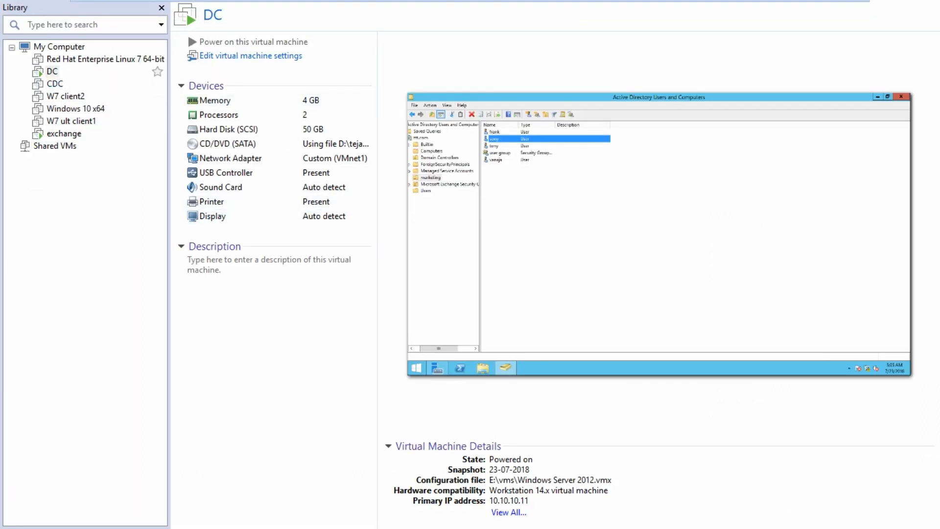
left_click(74, 121)
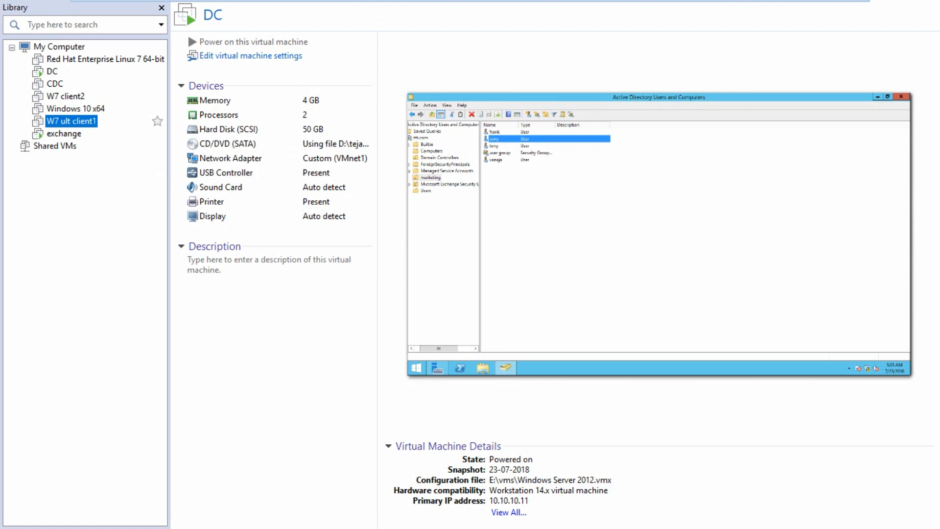
left_click(205, 42)
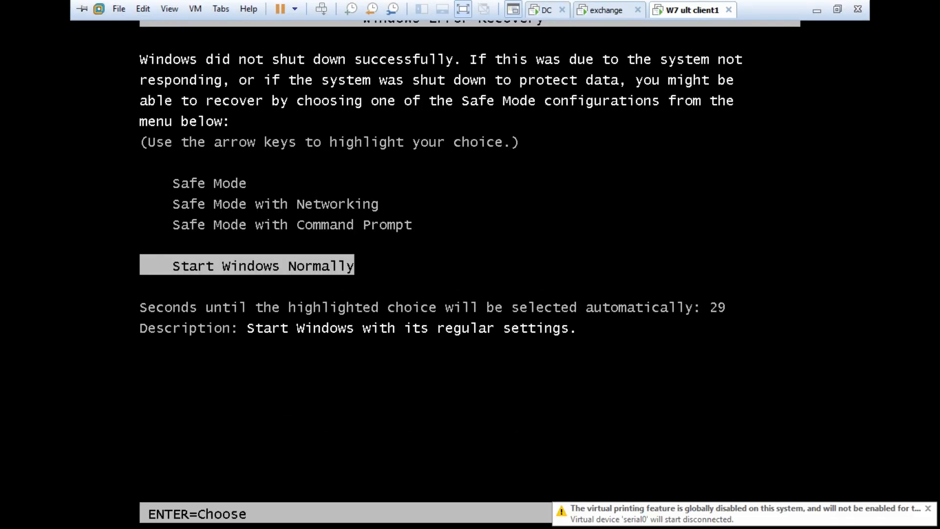
key("Return")
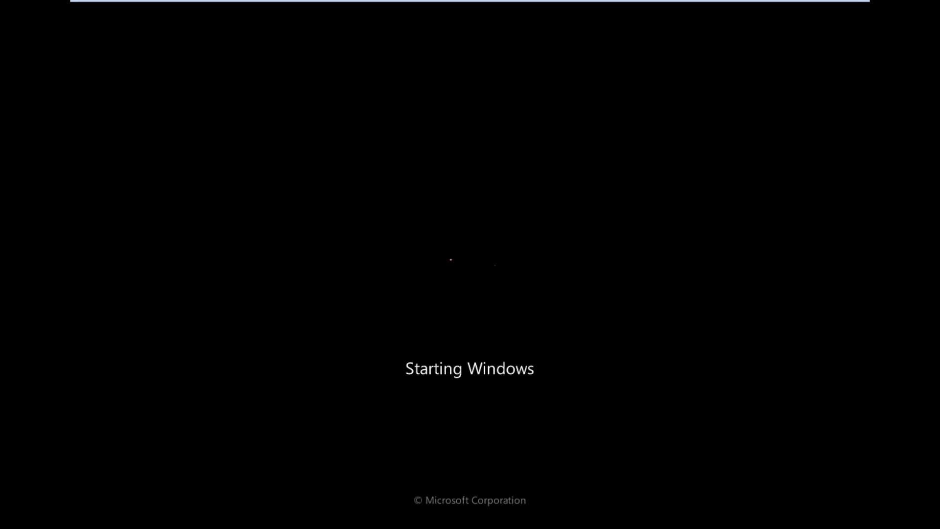
mouse_move(616, 10)
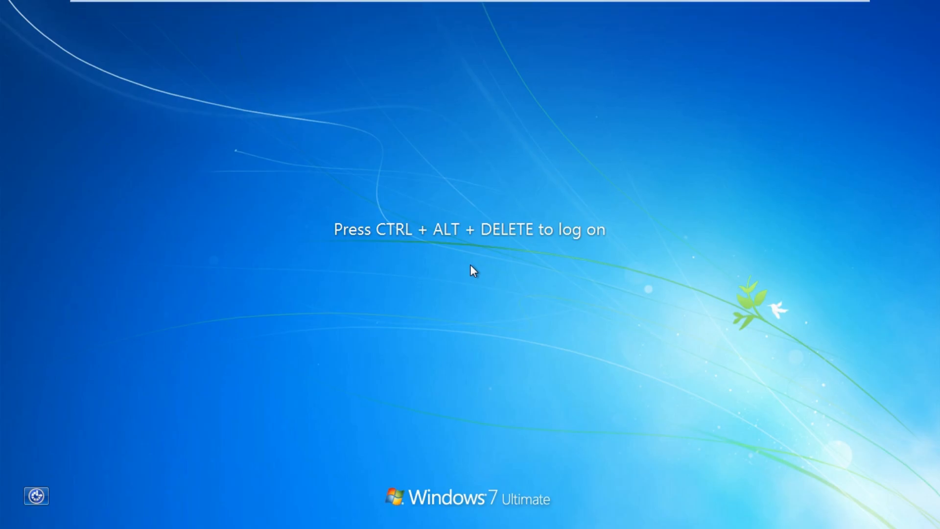
Log on to the TTT domain as the first test user via Other User
key("ctrl+alt+Delete")
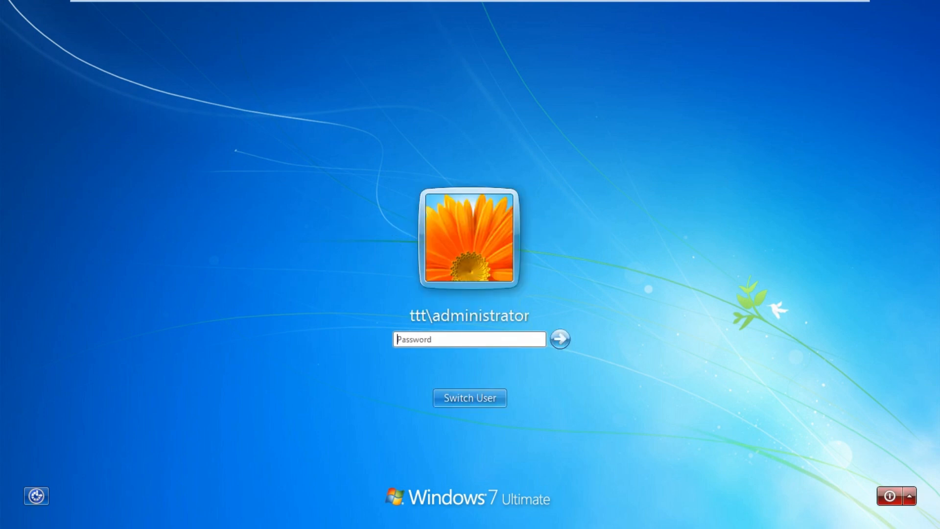
type("•••••••")
key("BackSpace")
key("BackSpace")
key("BackSpace")
key("BackSpace")
key("BackSpace")
key("BackSpace")
left_click(470, 398)
left_click(532, 304)
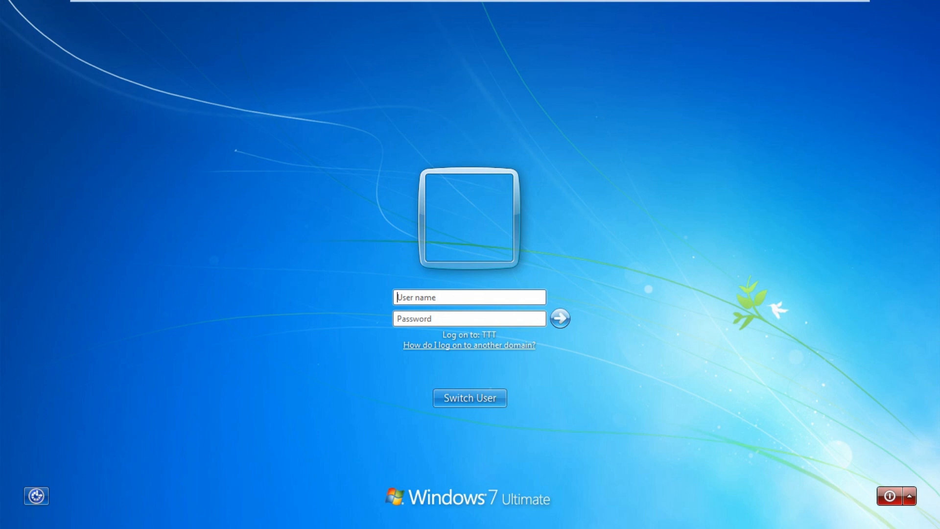
type("tony")
key("Tab")
type("*******")
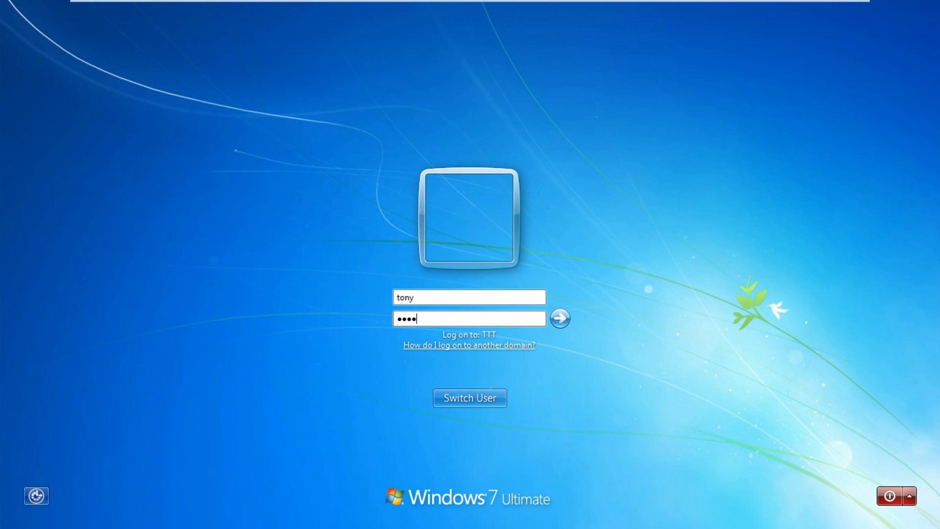
key("Return")
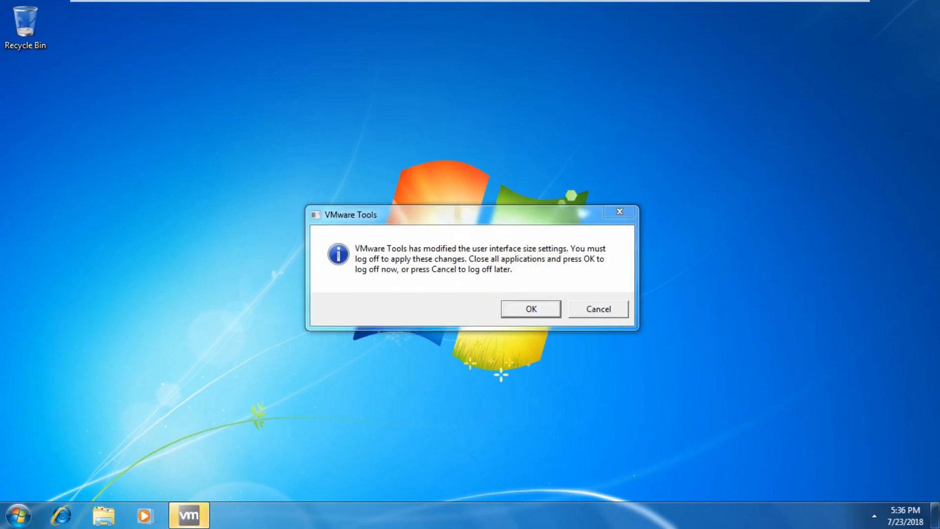
Dismiss the VMware Tools notice, refresh the desktop, and launch Internet Explorer
key("Return")
right_click(526, 69)
left_click(563, 107)
right_click(430, 85)
left_click(466, 126)
right_click(428, 99)
left_click(465, 137)
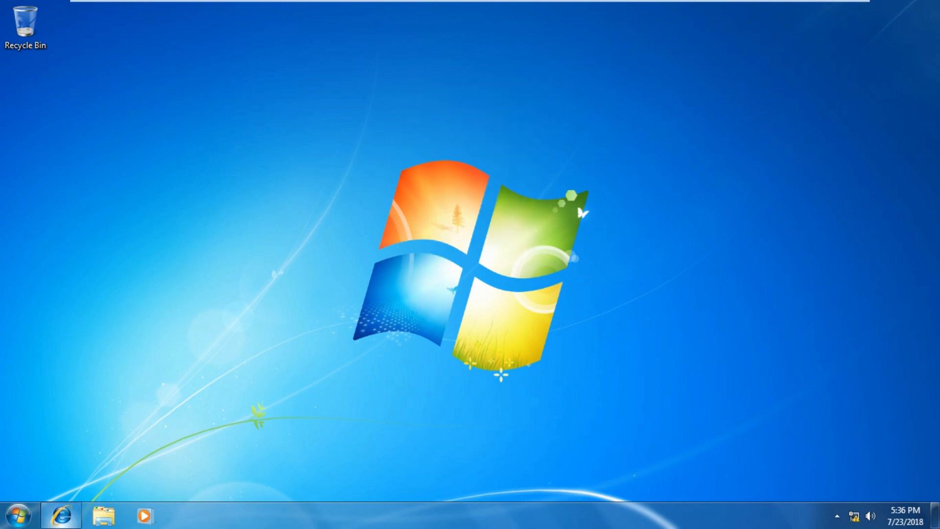
left_click(61, 515)
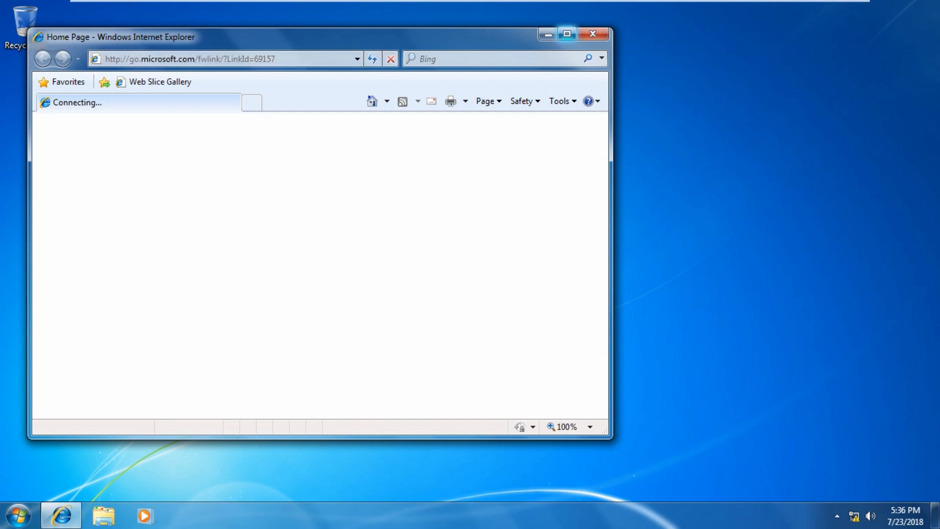
left_click(567, 34)
left_click(206, 26)
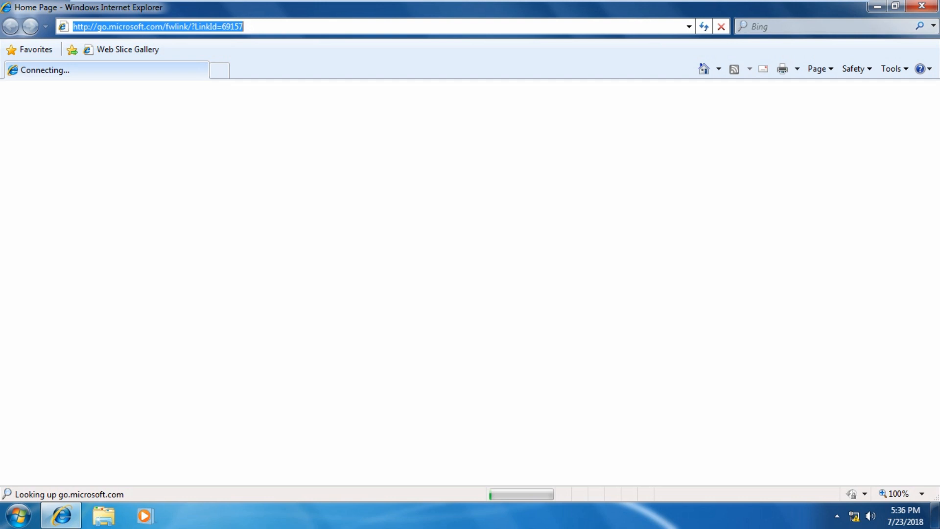
type("https://")
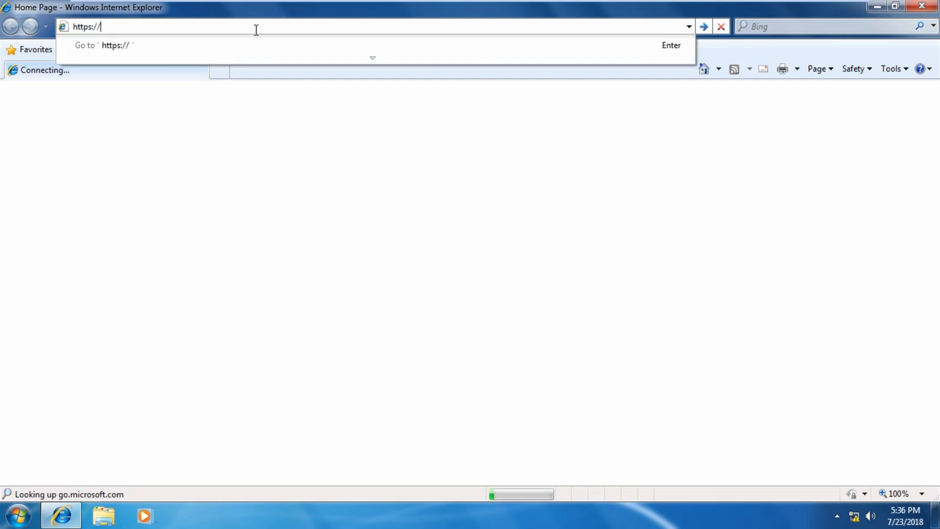
type("ex001/ec")
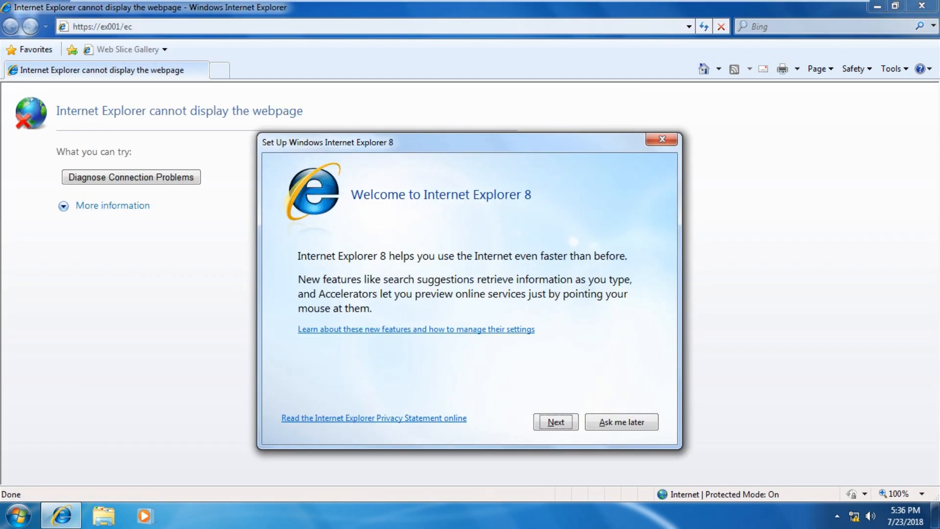
left_click(662, 139)
double_click(129, 27)
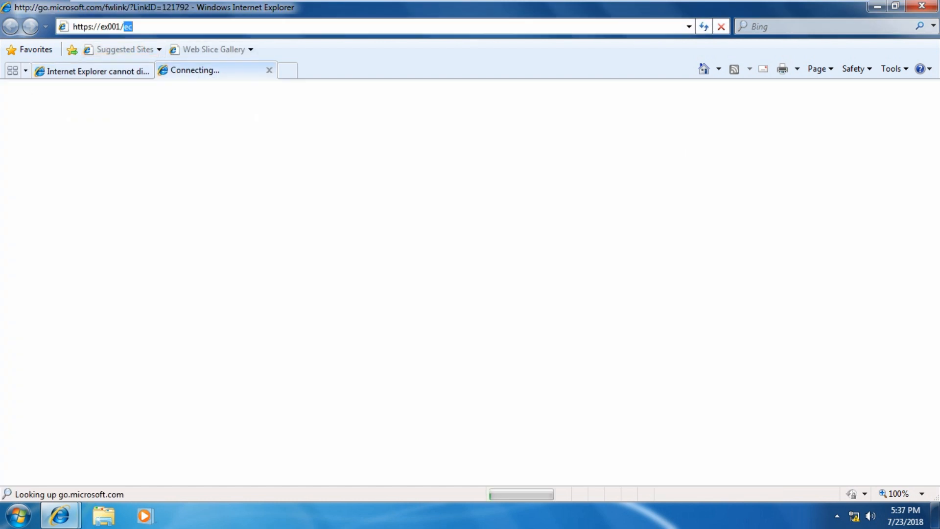
type("ecp")
key("Return")
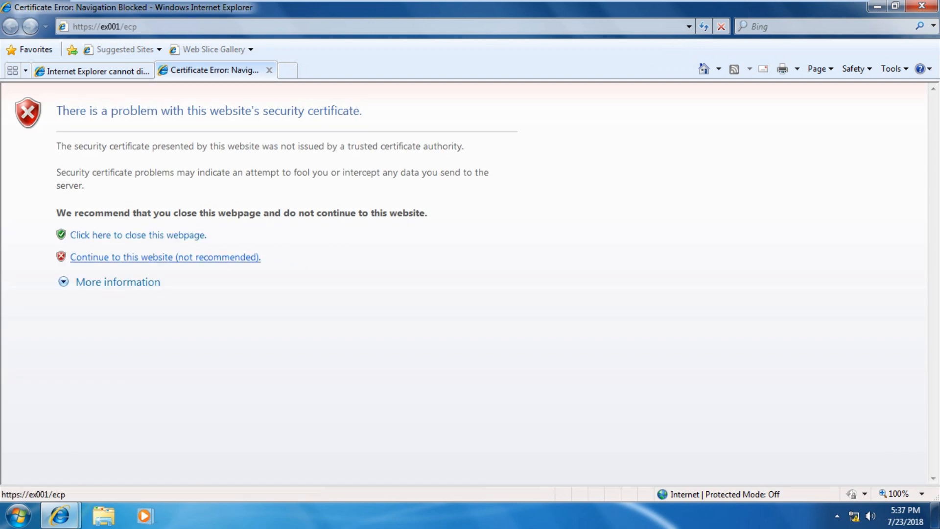
left_click(165, 256)
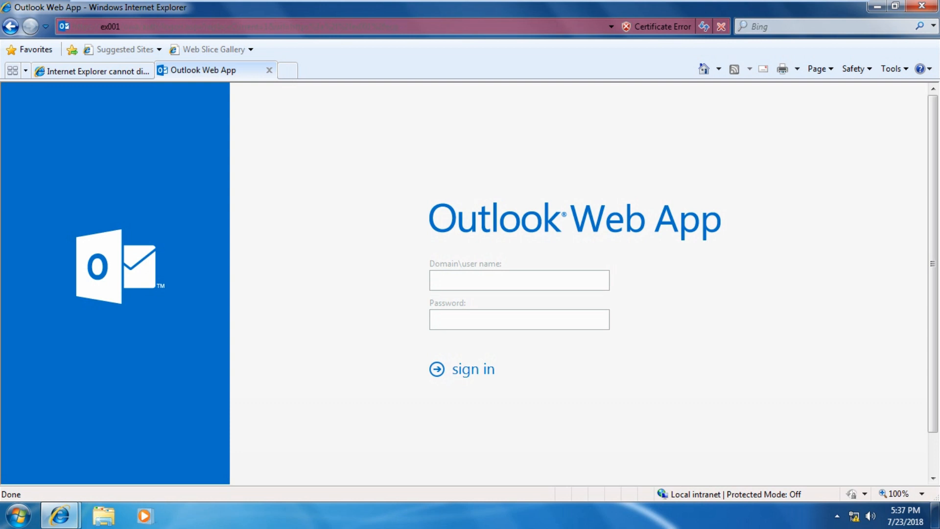
Sign in to Outlook Web App, retrying with the ttt\ domain prefix and password
left_click(19, 516)
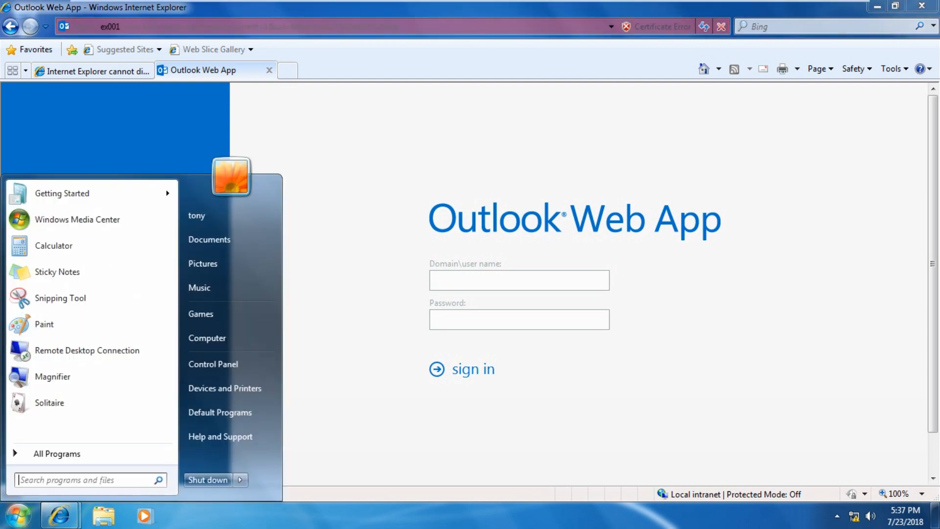
key("Escape")
type("tony")
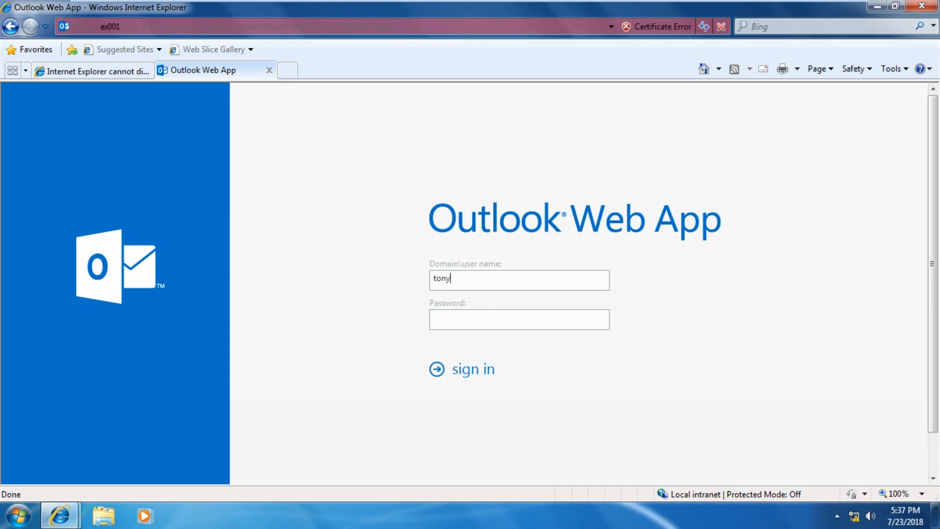
type("*******")
key("Return")
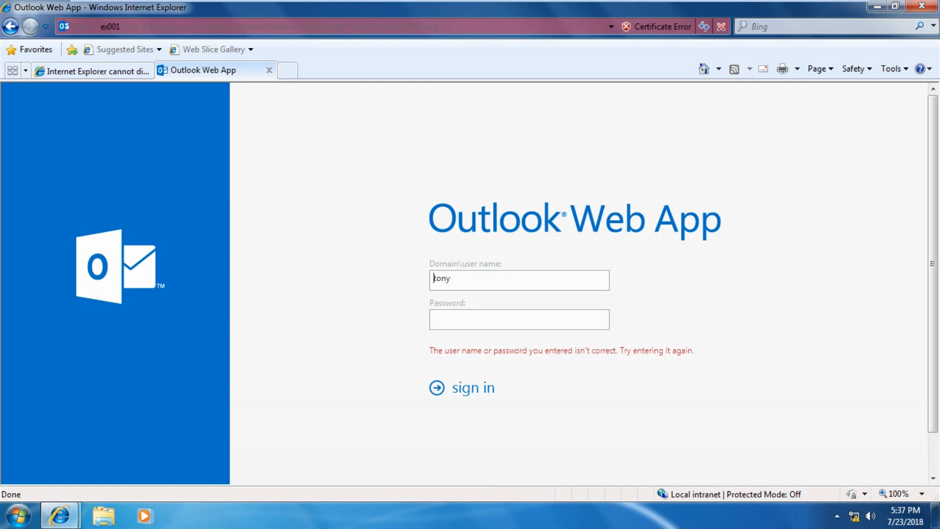
type("ttt\\")
key("Tab")
type("********")
key("Return")
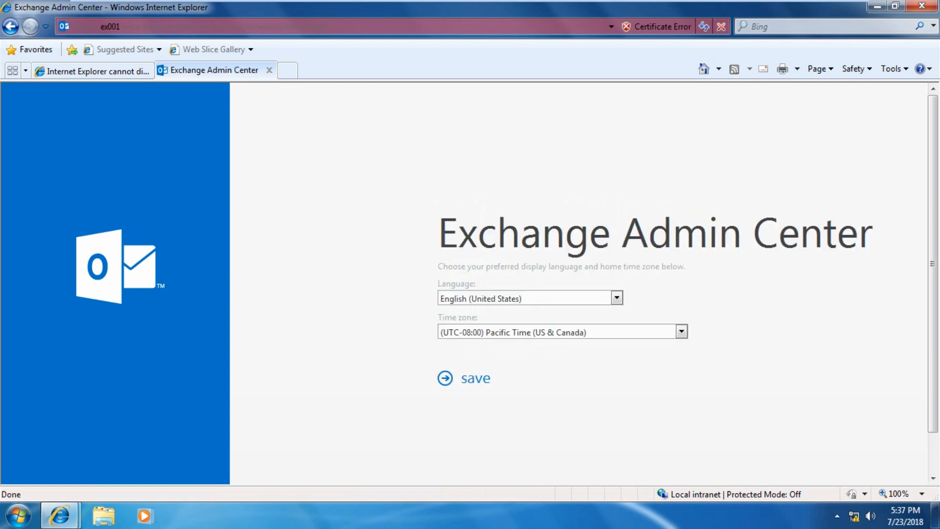
Pick the (UTC+05:30) Chennai, Kolkata, Mumbai, New Delhi time zone and English (India), then save
left_click(681, 331)
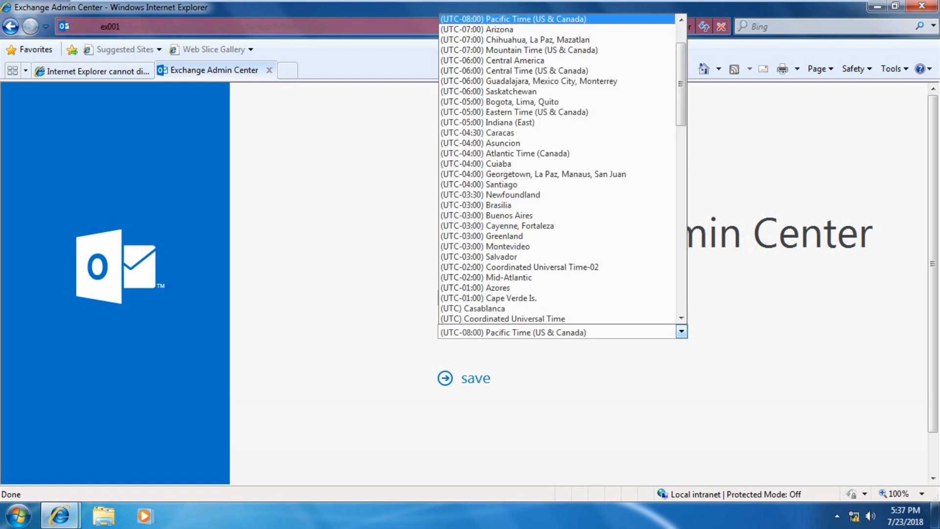
scroll(563, 193, "down", 5)
scroll(558, 235, "down", 10)
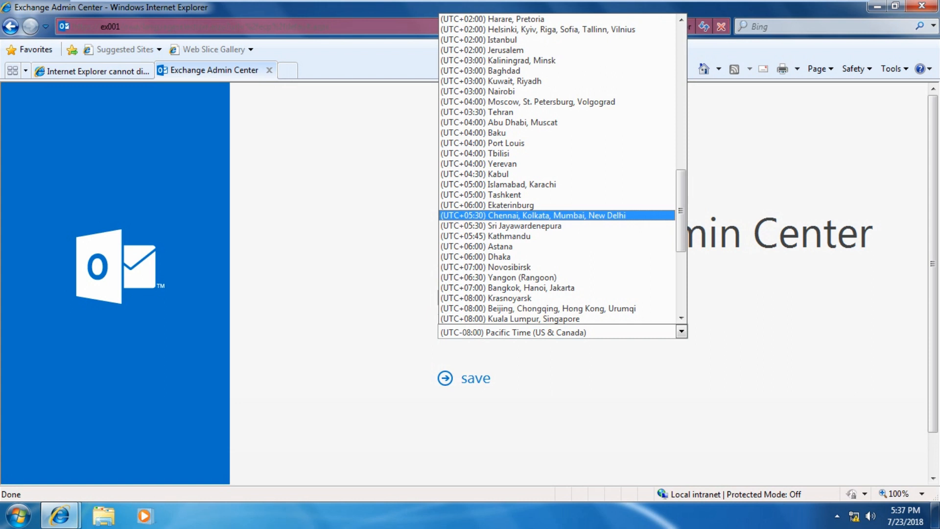
left_click(557, 215)
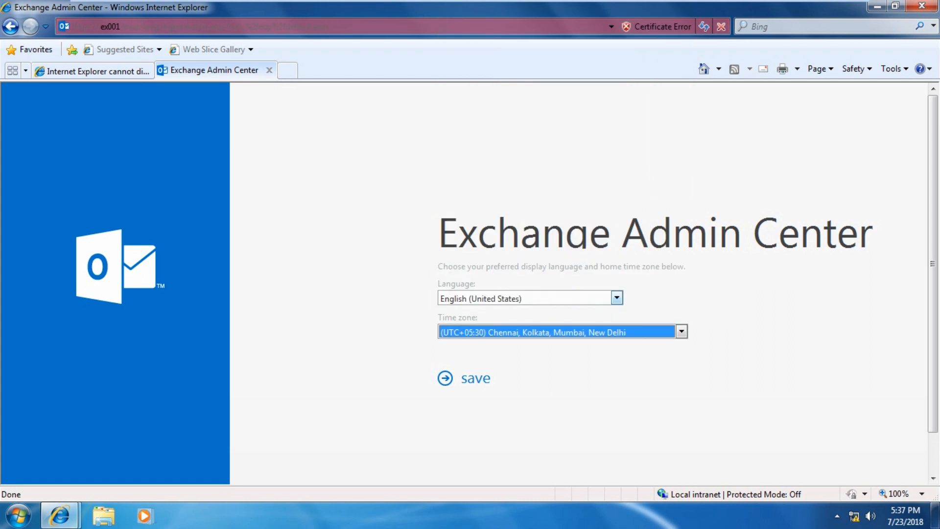
left_click(616, 298)
type("en")
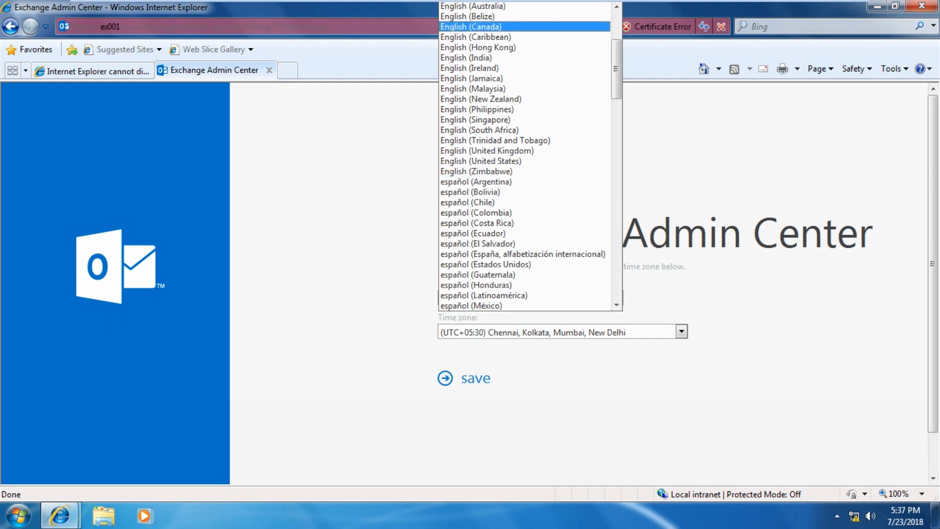
left_click(466, 58)
left_click(474, 378)
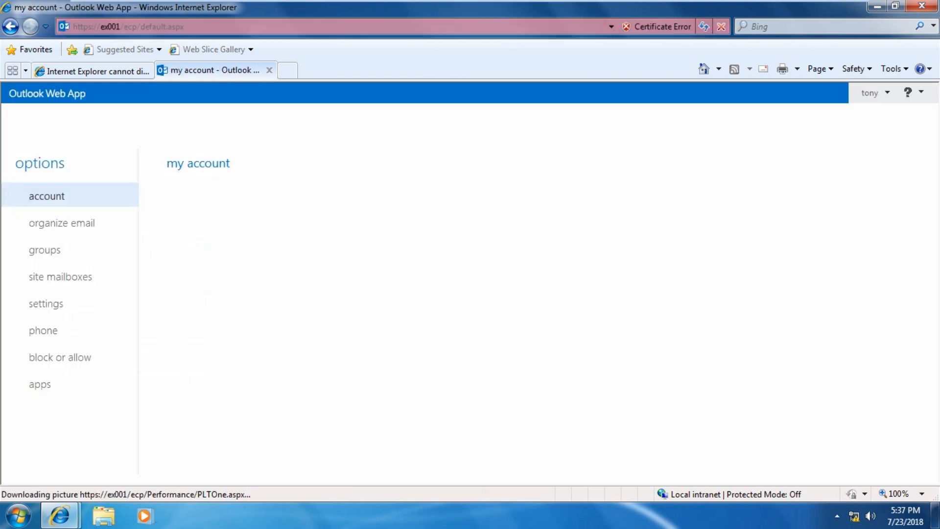
Go from the account options menu to the user's own mailbox Inbox
mouse_move(470, 1)
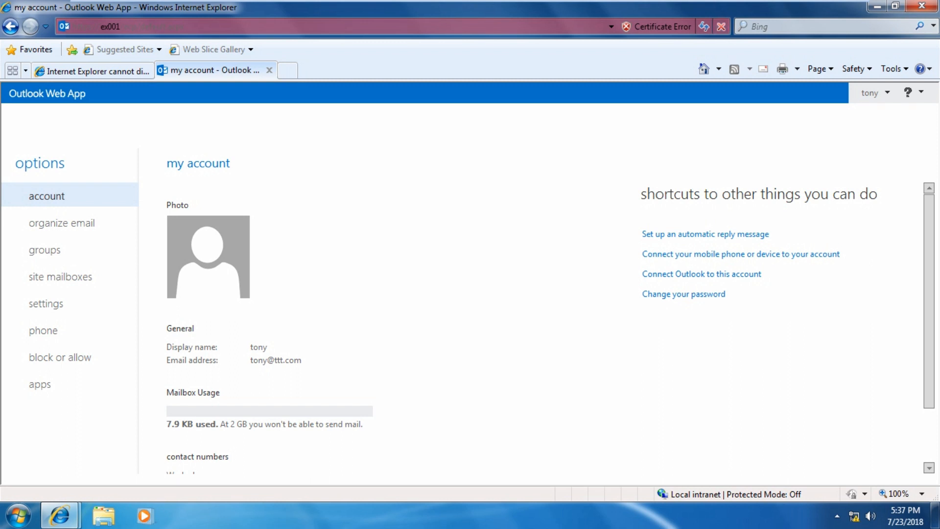
scroll(396, 328, "down", 2)
scroll(397, 328, "up", 2)
left_click(886, 93)
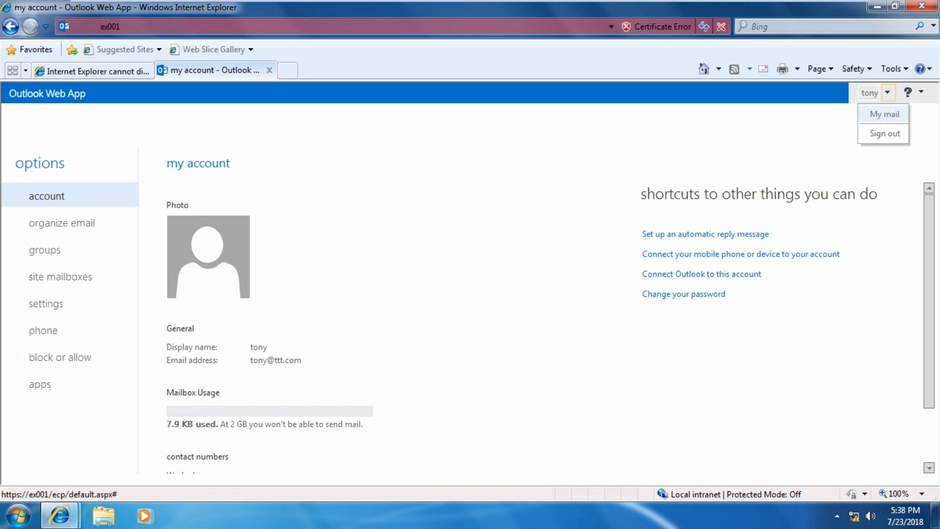
left_click(885, 113)
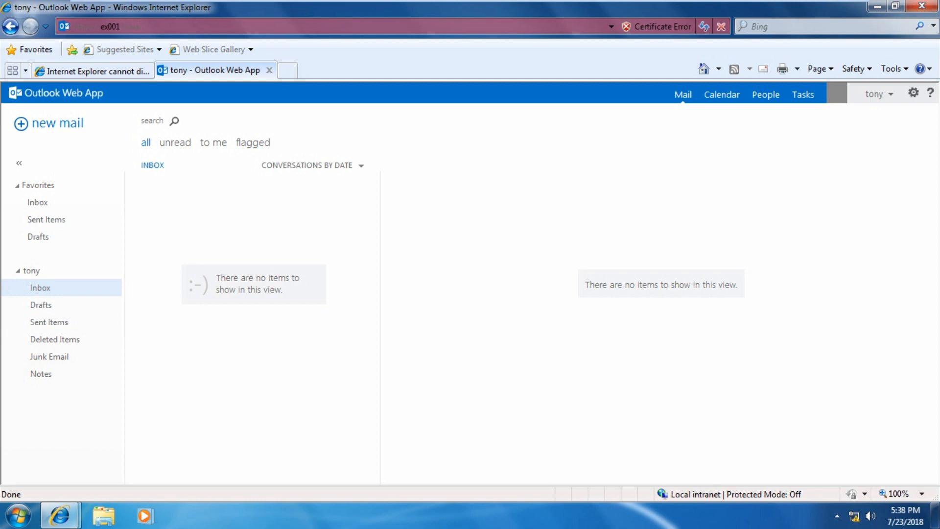
Send a 'test mail' greeting to the second user's address and verify it in Sent Items
left_click(58, 124)
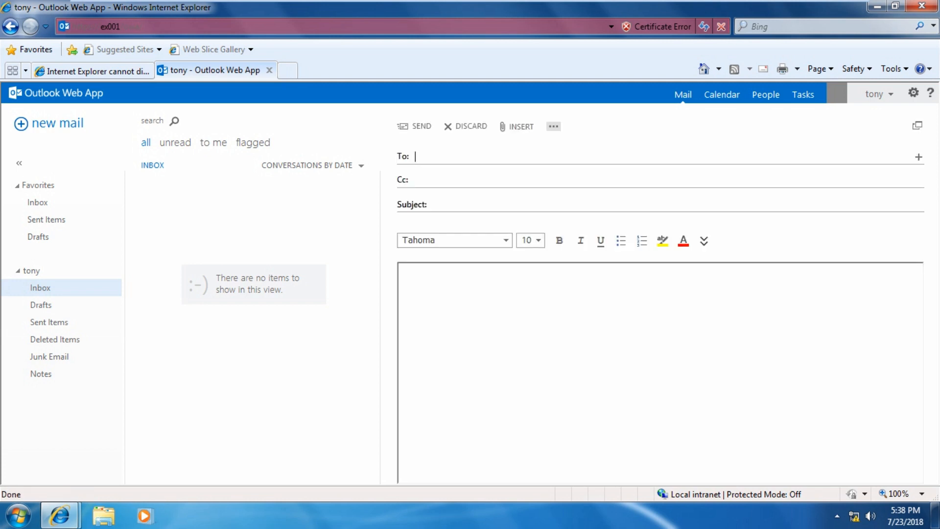
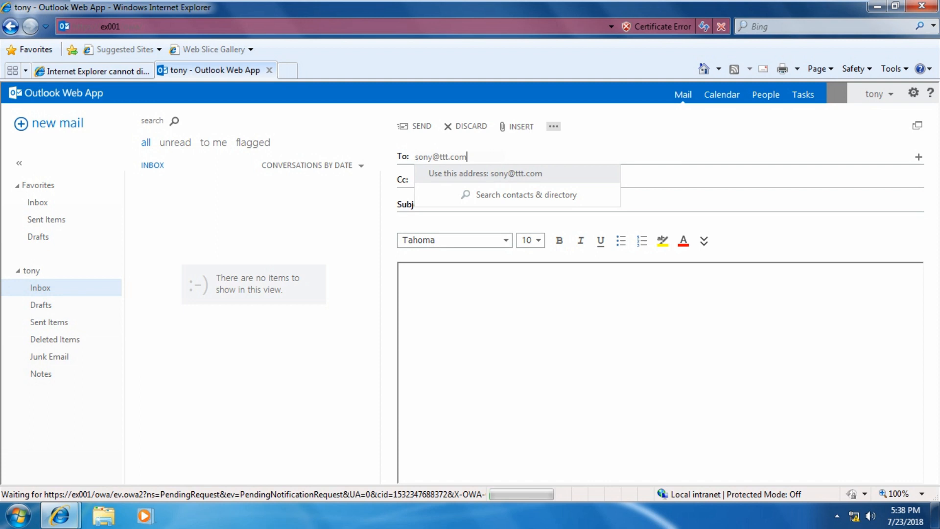
key("Tab")
key("Tab")
type("test mail")
key("Tab")
key("Tab")
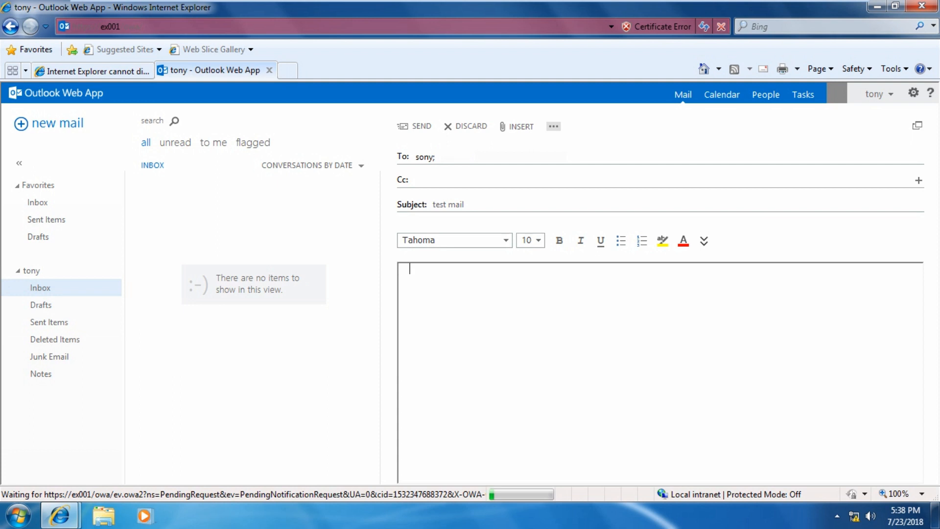
type("hi this is tony...")
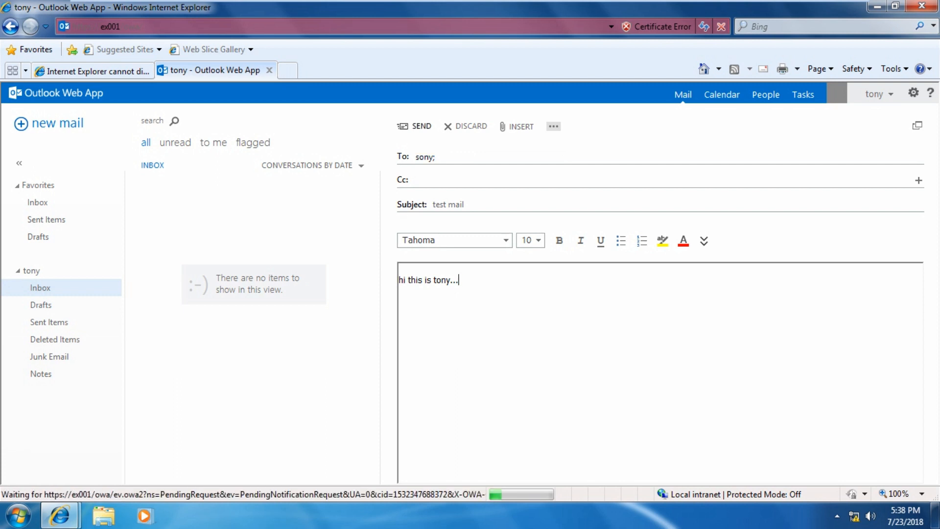
left_click(414, 126)
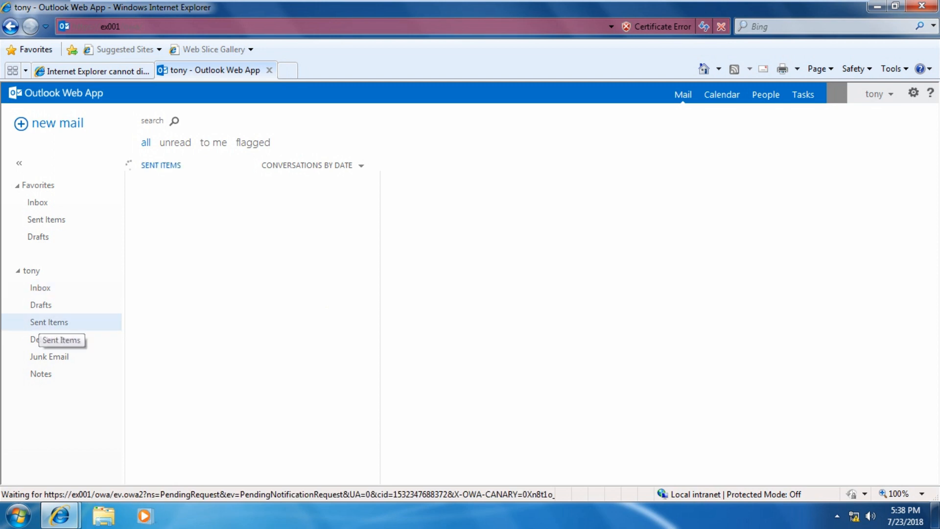
left_click(49, 322)
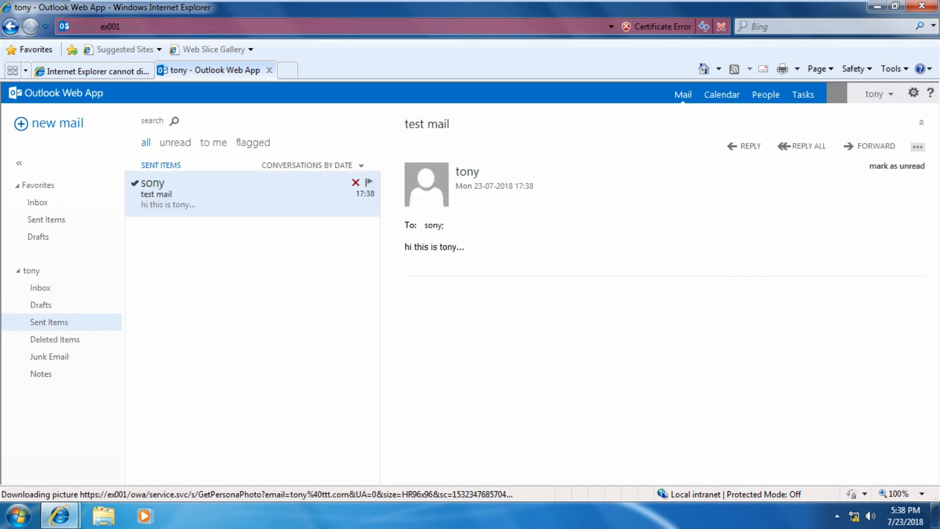
left_click(879, 94)
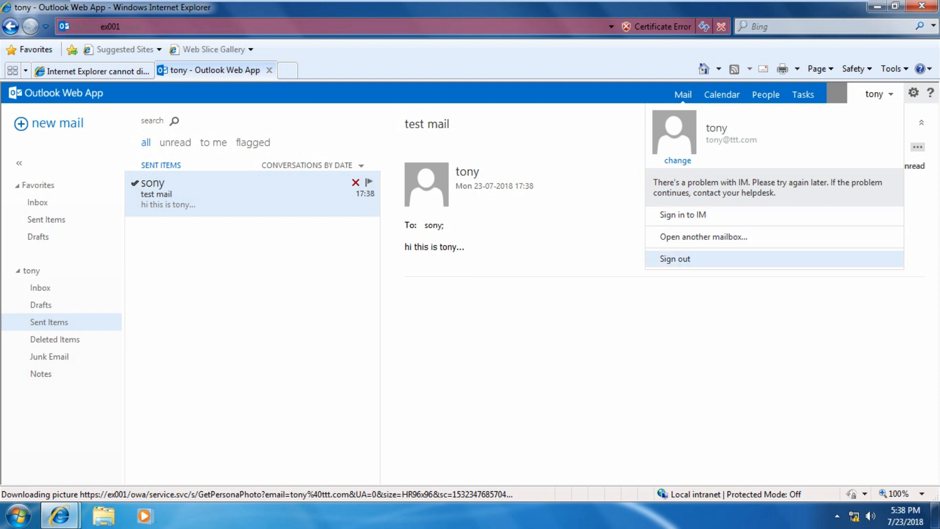
Sign out and sign back in to Outlook Web App as the second test user
left_click(675, 258)
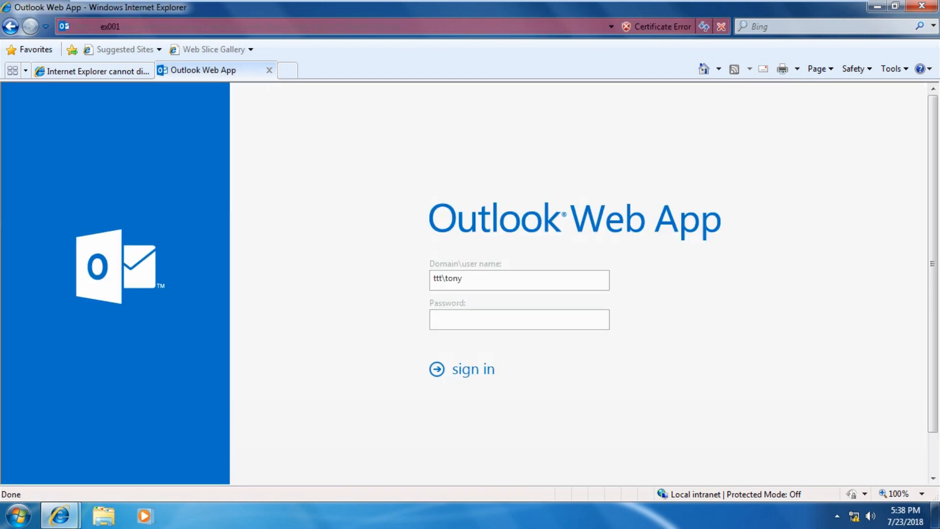
key("BackSpace")
key("BackSpace")
key("BackSpace")
key("BackSpace")
type("sony")
key("Tab")
type("*******")
key("Return")
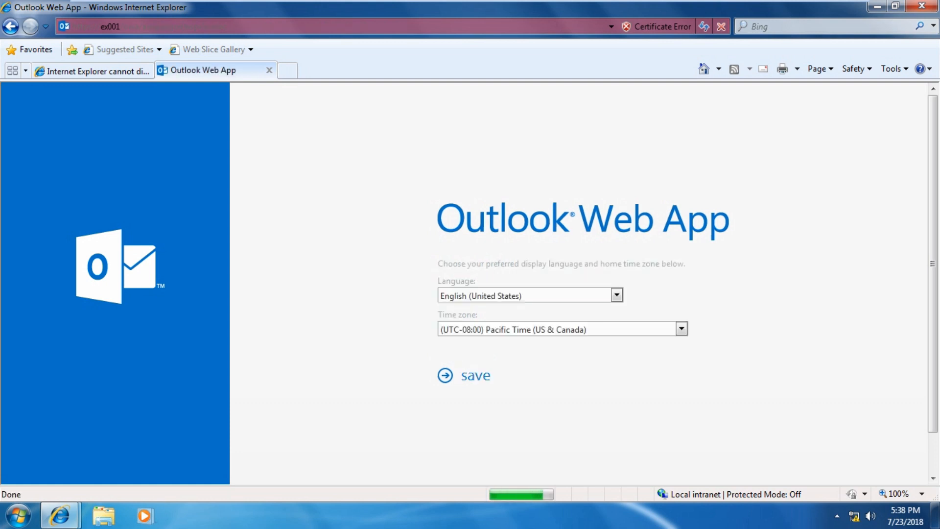
Choose English (India) and the (UTC+05:30) Chennai, Kolkata, Mumbai, New Delhi time zone, then save
left_click(531, 295)
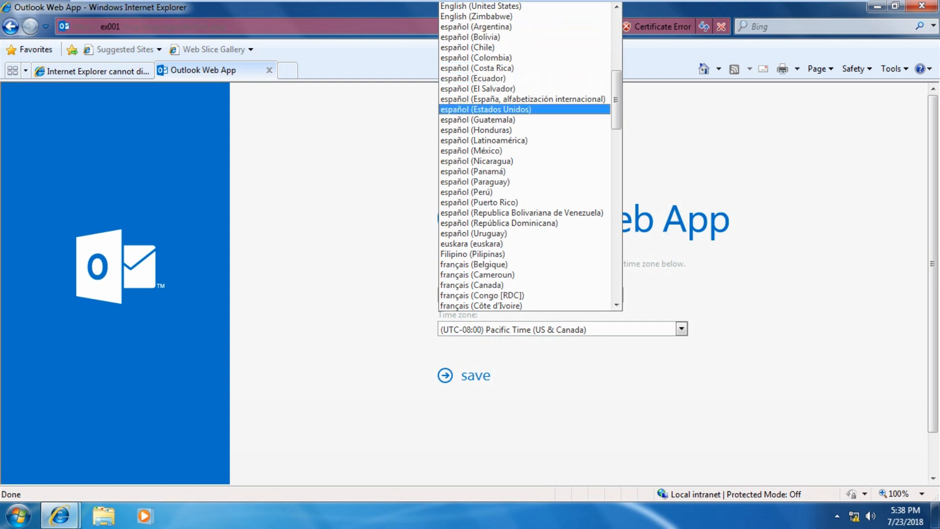
scroll(524, 155, "up", 4)
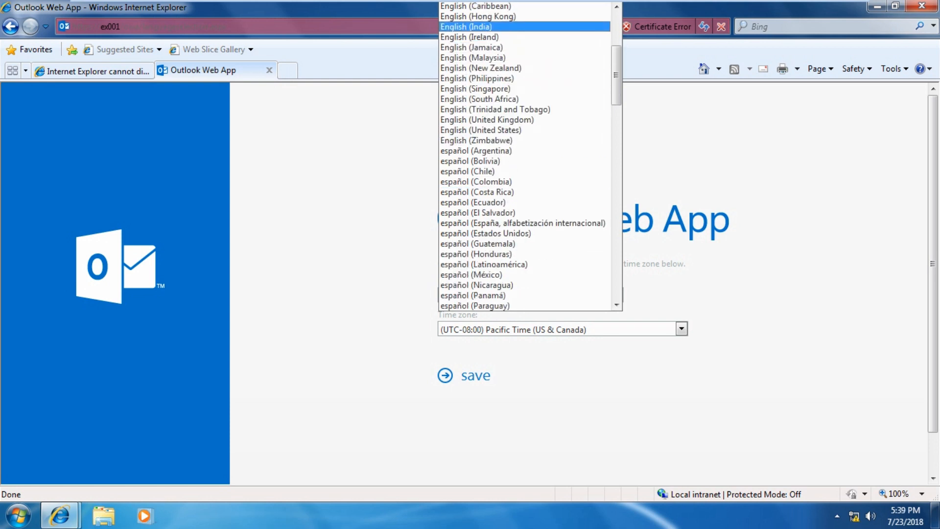
left_click(491, 27)
left_click(558, 329)
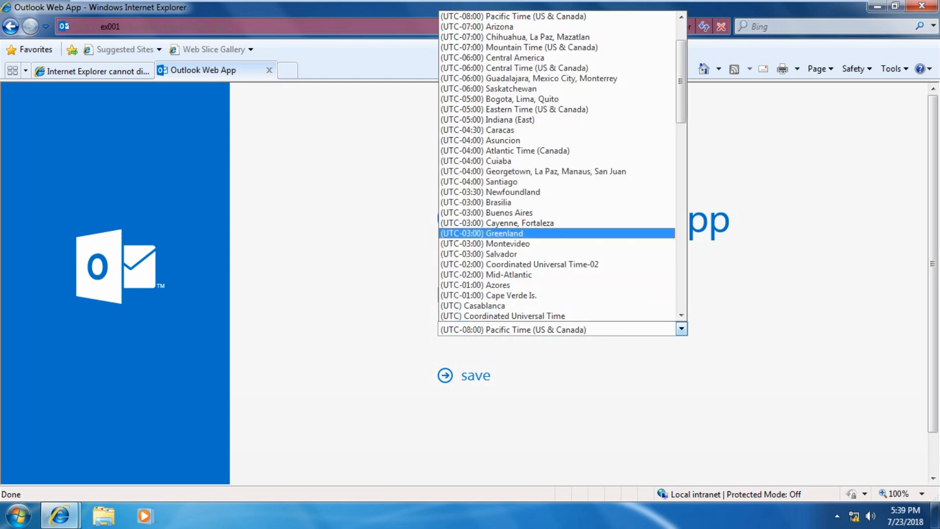
scroll(557, 213, "up", 2)
scroll(557, 274, "down", 14)
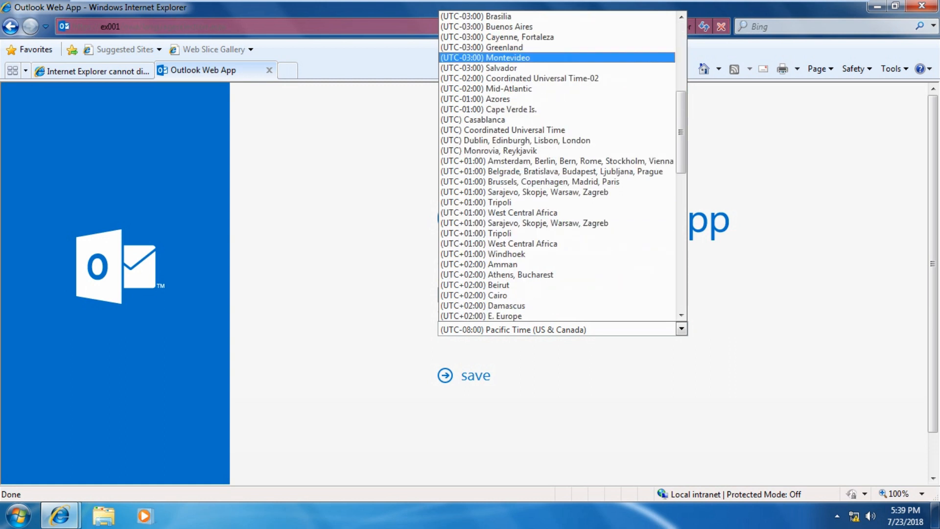
left_click(557, 305)
left_click(474, 375)
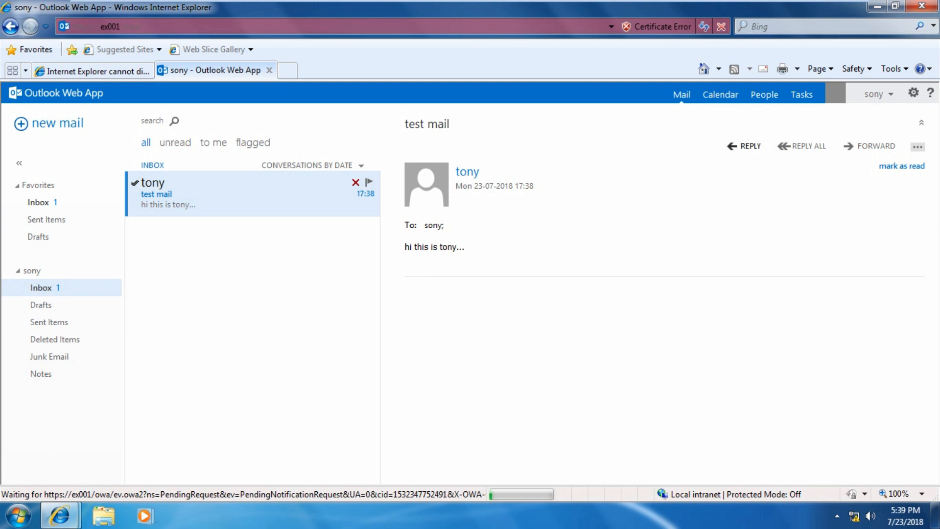
Reply 'i have received your email...' to test mail, send it, and check Sent Items
left_click(749, 146)
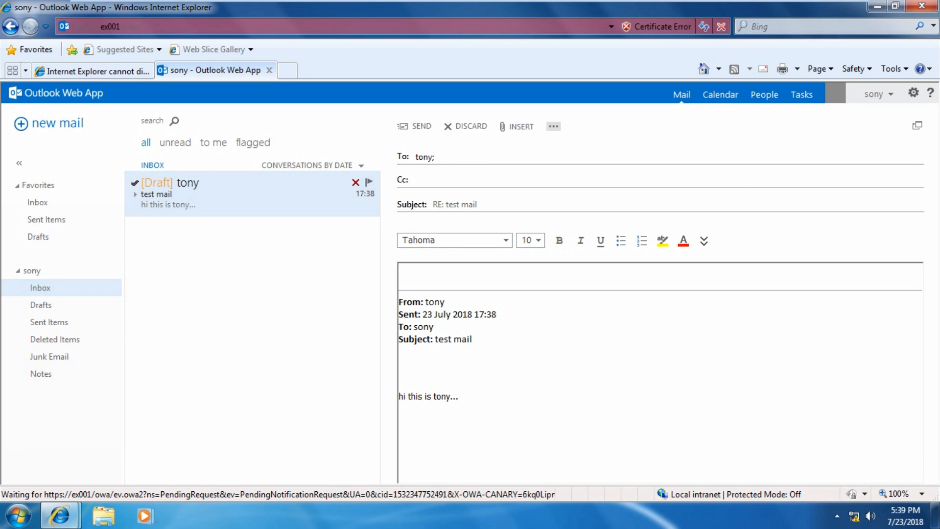
type("i have received your email...")
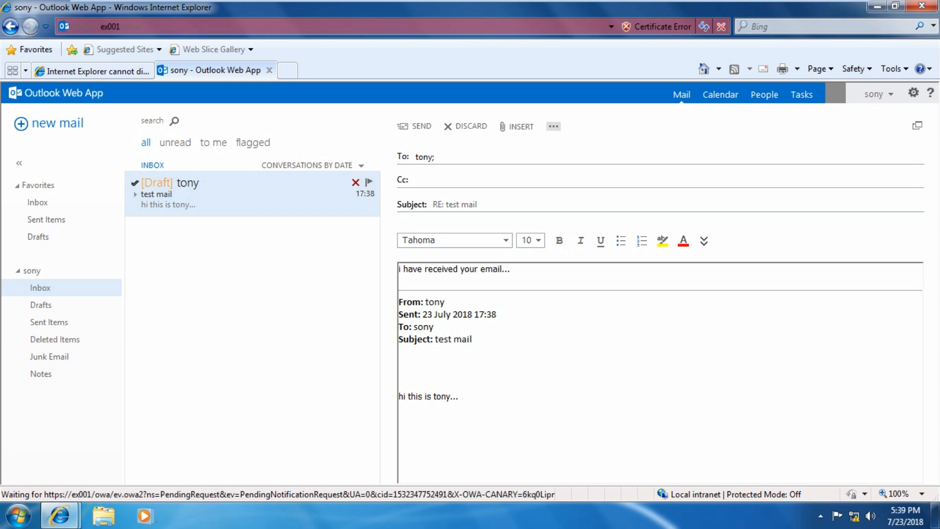
left_click(415, 127)
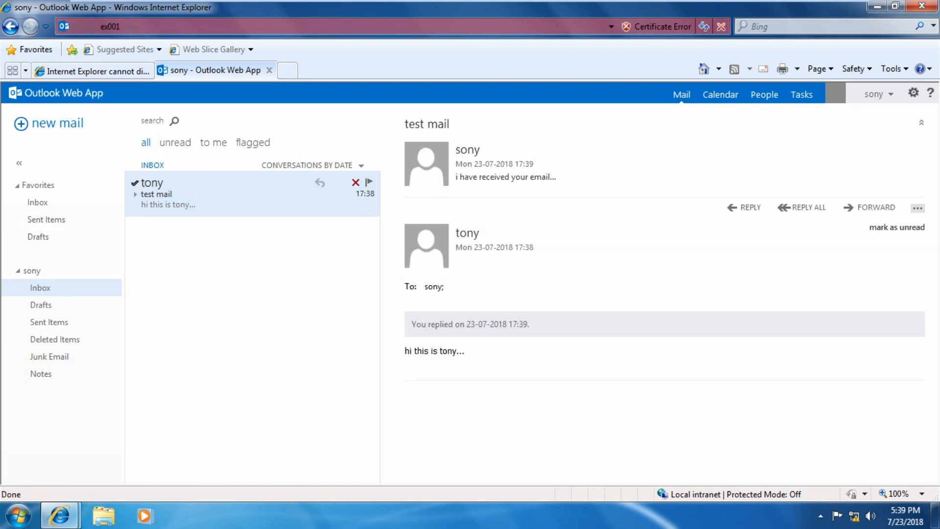
left_click(49, 322)
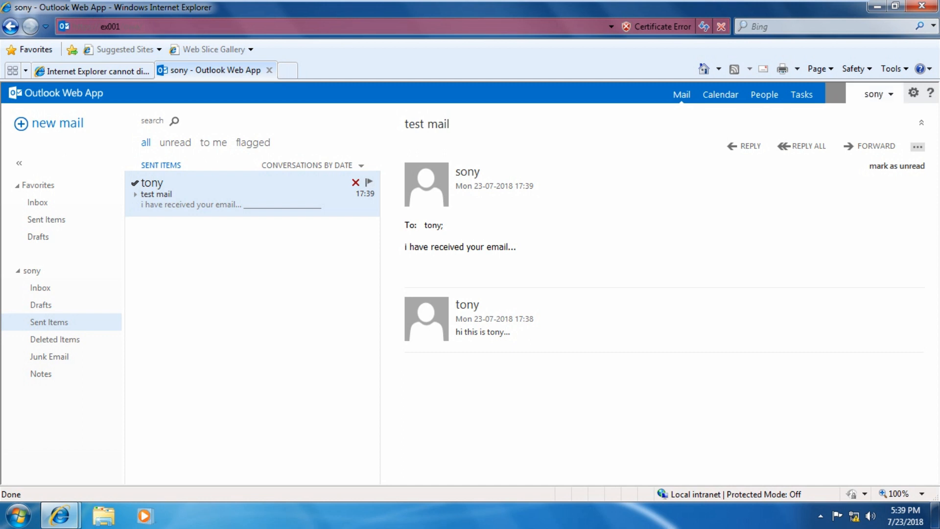
left_click(876, 94)
Sign out and sign back in as the first user, correcting the mistyped user name and entering the password
left_click(675, 259)
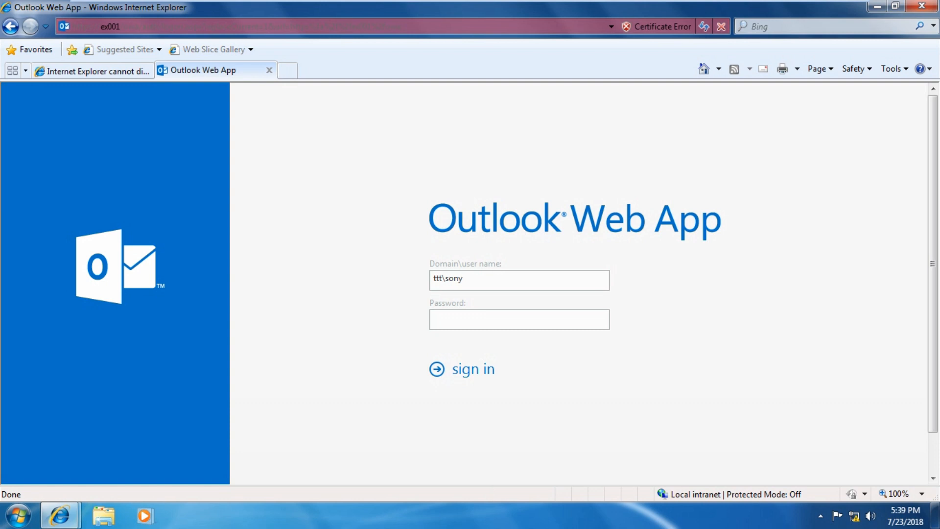
left_click_drag(464, 279, 445, 279)
type("tonay")
key("Tab")
key("BackSpace")
key("BackSpace")
key("BackSpace")
type("ny")
key("Tab")
type("*******")
key("Return")
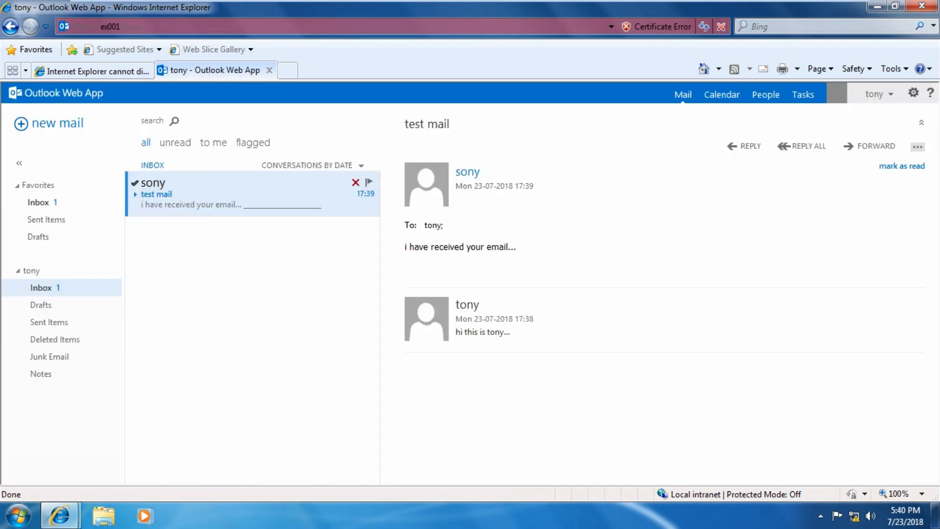
Highlight the received reply, check Sent Items, return to the Inbox, then minimize Internet Explorer
left_click_drag(404, 247, 508, 247)
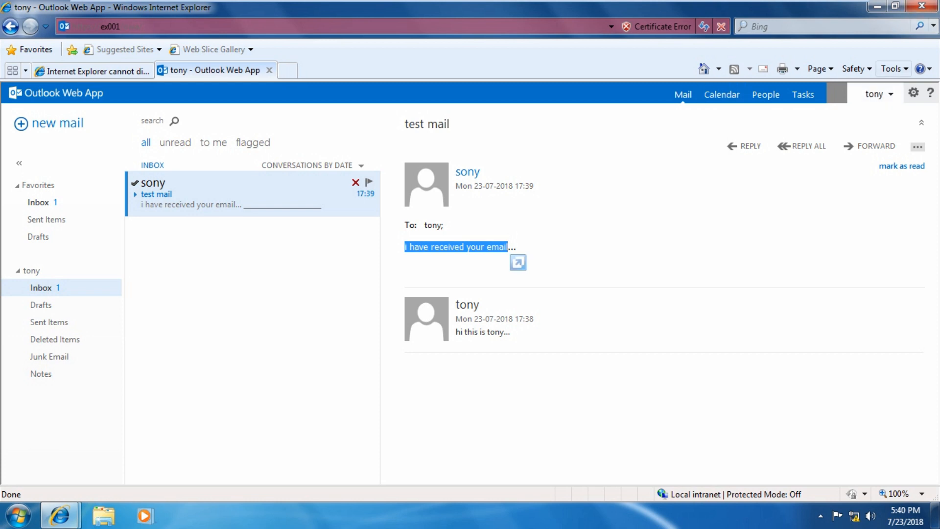
left_click(49, 322)
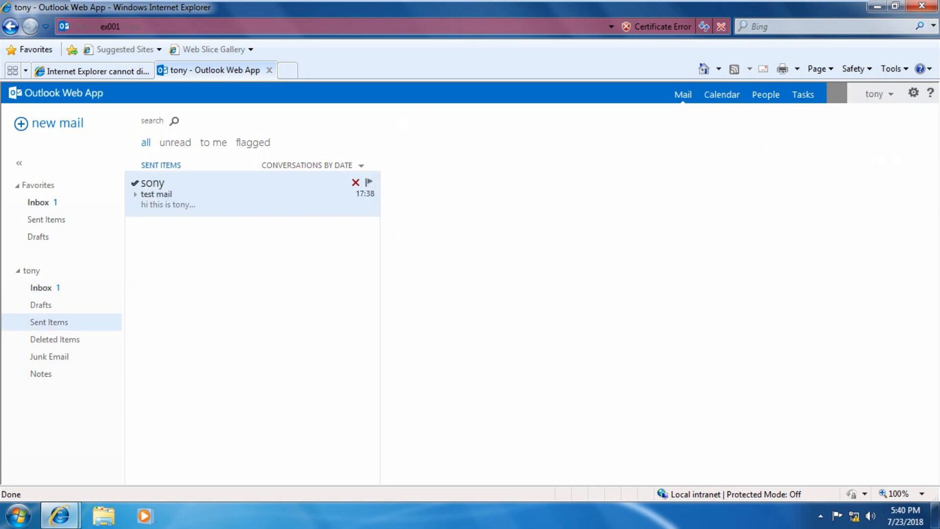
left_click(42, 288)
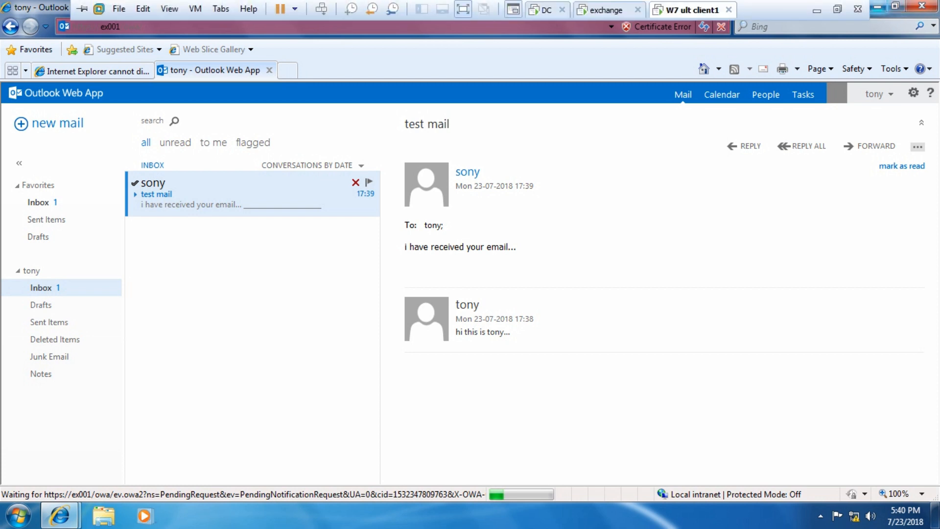
left_click(878, 6)
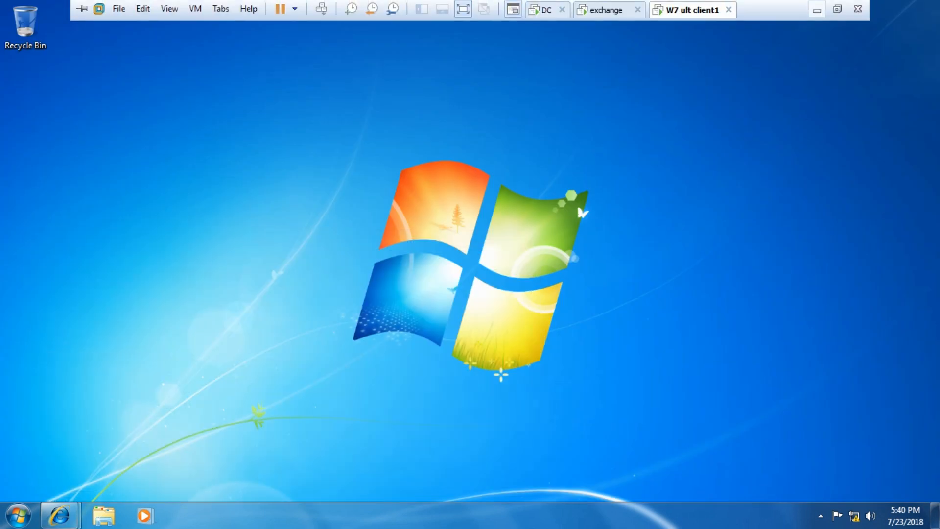